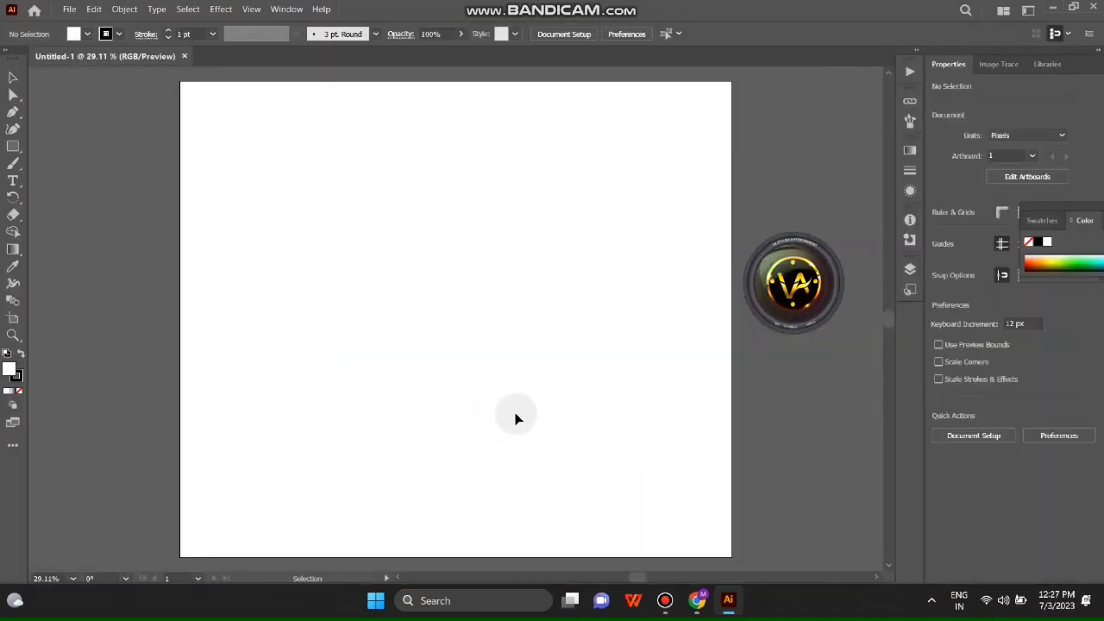
Step: Draw a tall rectangle on the artboard and fill it black
left_click(13, 147)
left_click_drag(416, 369, 565, 157)
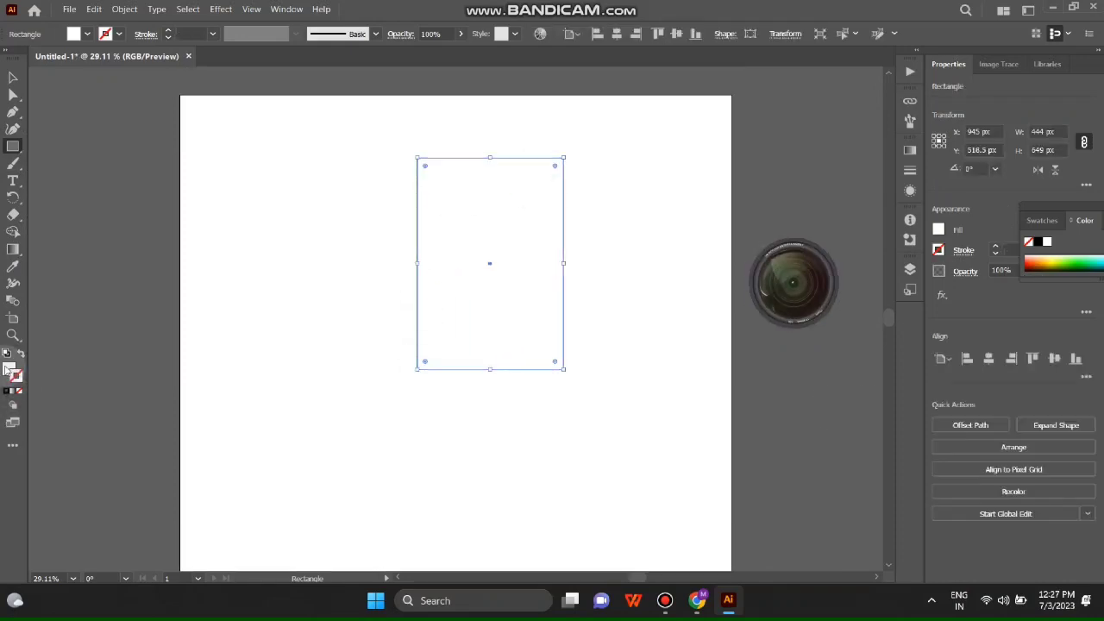
double_click(9, 368)
left_click(591, 525)
left_click(912, 353)
Step: Scale the black rectangle down and round its bottom corners into a semicircular U shape
key("v")
left_click(630, 285)
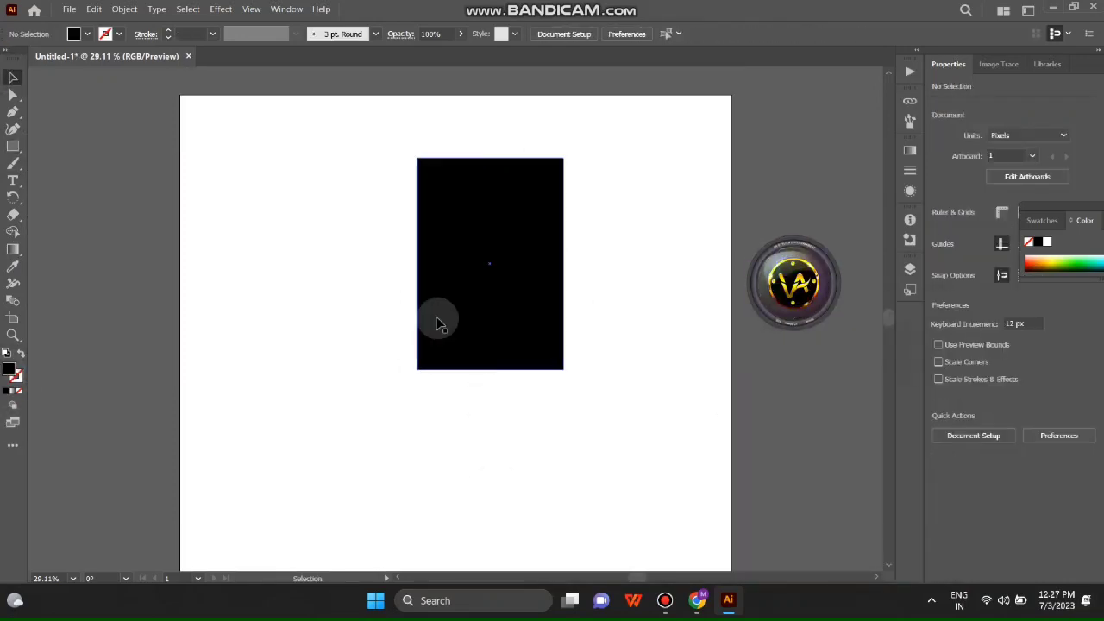
left_click_drag(440, 324, 386, 342)
left_click_drag(500, 382, 458, 334)
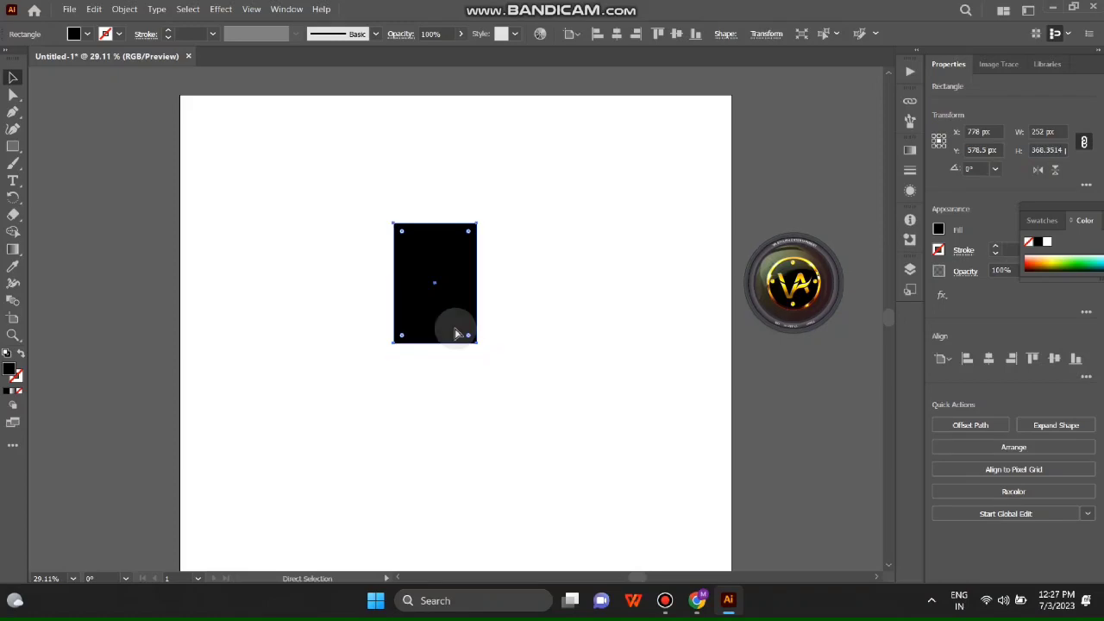
key("ctrl+equal")
key("ctrl+equal")
key("ctrl+equal")
scroll(414, 358, "down", 2)
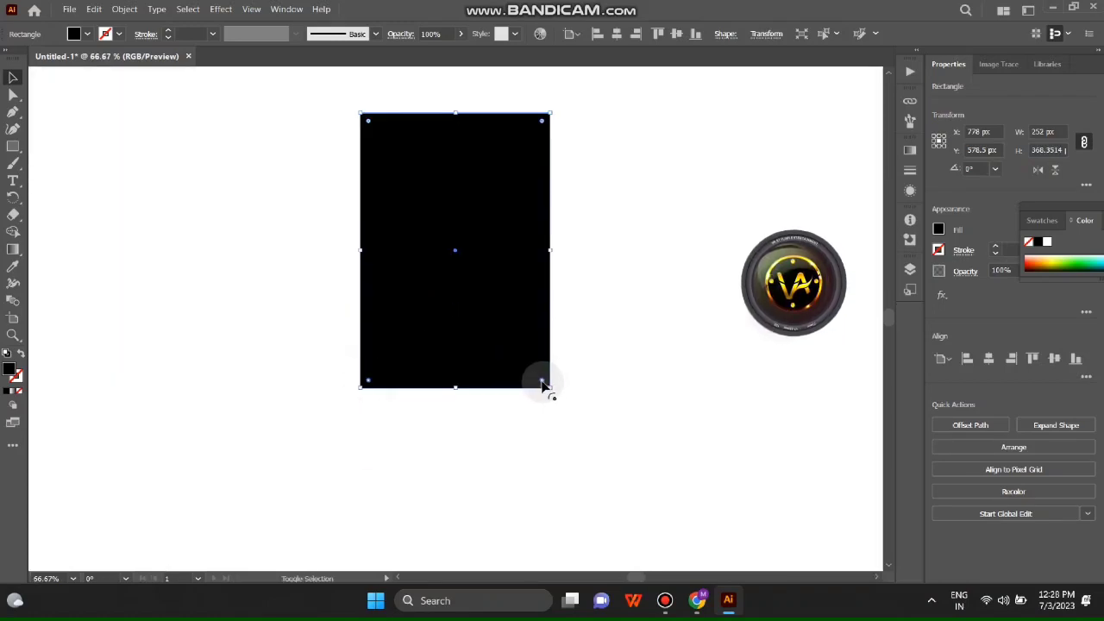
mouse_move(542, 379)
left_mouse_down()
mouse_move(389, 301)
mouse_move(431, 347)
left_mouse_up()
mouse_move(455, 141)
left_mouse_down()
mouse_move(459, 175)
mouse_move(459, 163)
left_mouse_up()
left_click(636, 171)
Step: Draw a thin black vertical bar at left and Alt-drag a copy of the U to the right
left_click(13, 147)
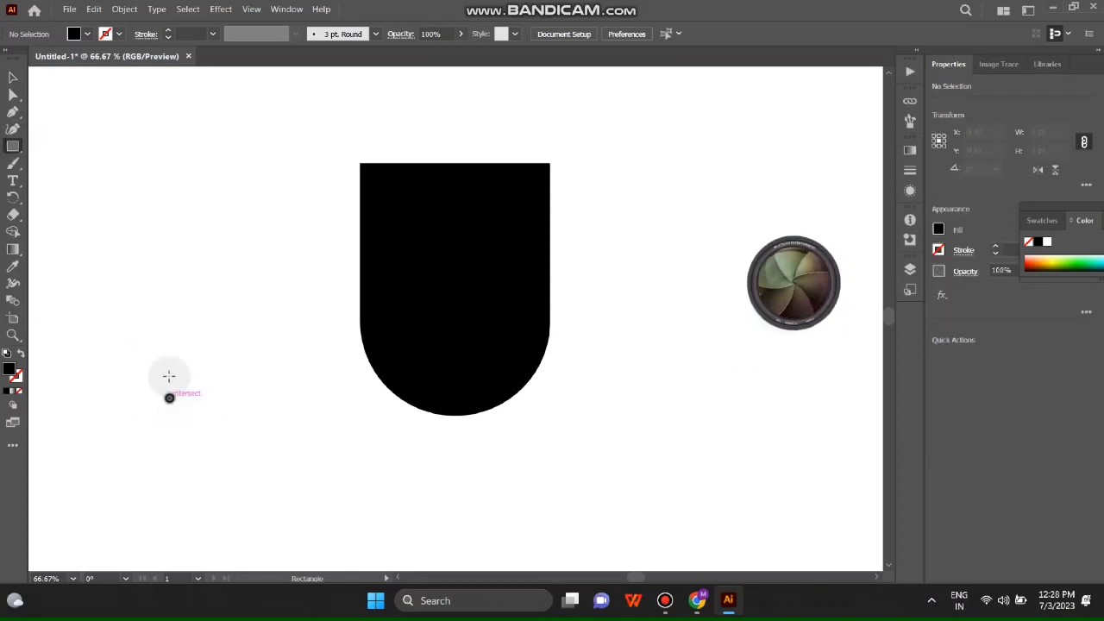
mouse_move(170, 398)
left_mouse_down()
mouse_move(178, 197)
mouse_move(191, 160)
left_mouse_up()
key("v")
mouse_move(513, 278)
left_mouse_down()
mouse_move(737, 227)
mouse_move(513, 302)
mouse_move(752, 308)
left_mouse_up()
left_click(424, 487)
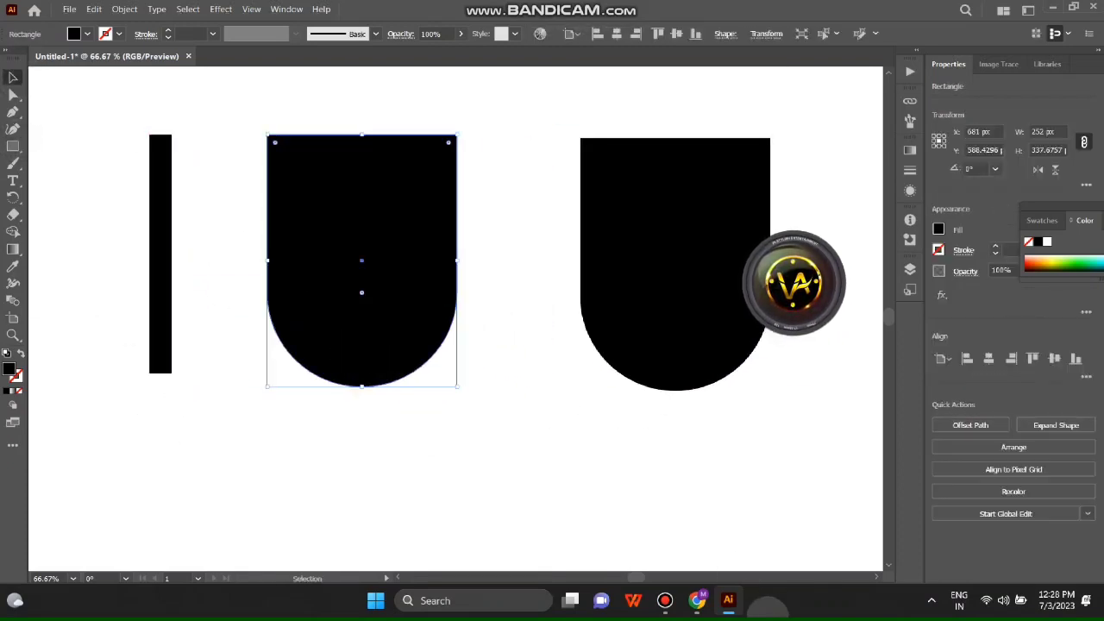
Step: Move the thin bar onto the U shape and give it a white fill
left_click_drag(154, 233, 320, 220)
double_click(10, 369)
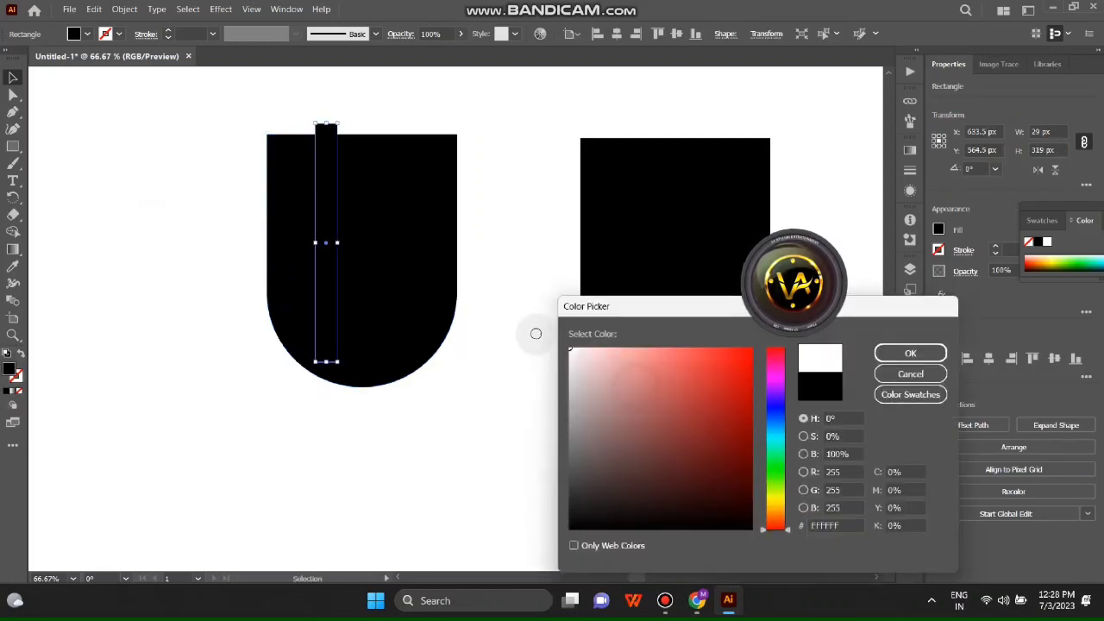
left_click(909, 353)
left_click(405, 100)
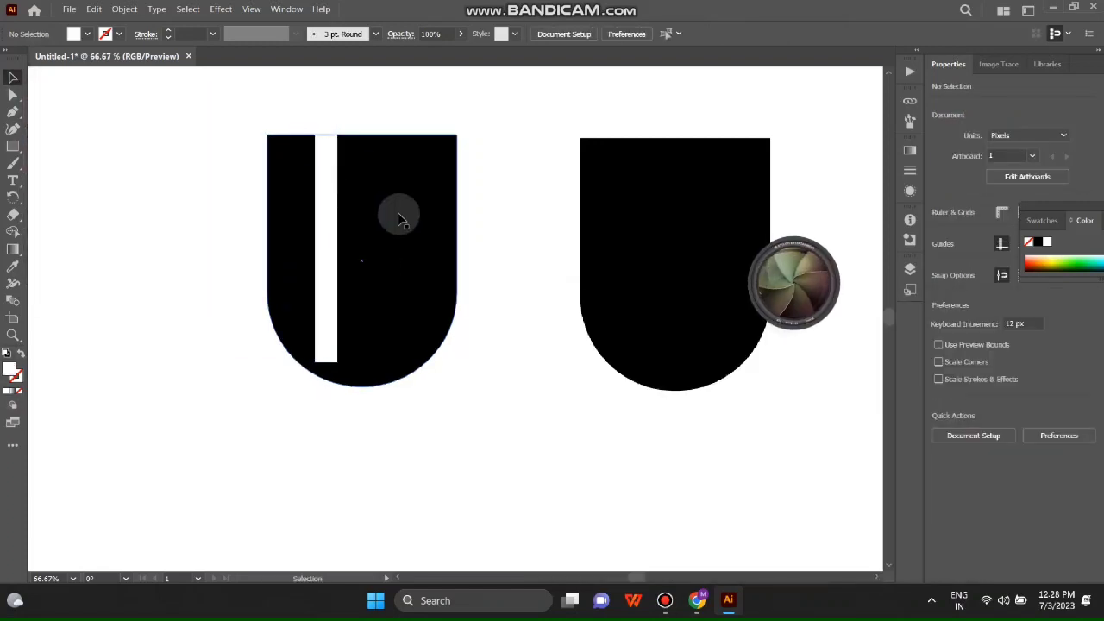
scroll(380, 216, "up", 1)
scroll(345, 211, "down", 1)
Step: Resize the white bar to 17 × 240 px inside the U and Alt-drag a copy beside it
left_click(321, 211)
left_click_drag(336, 215, 328, 216)
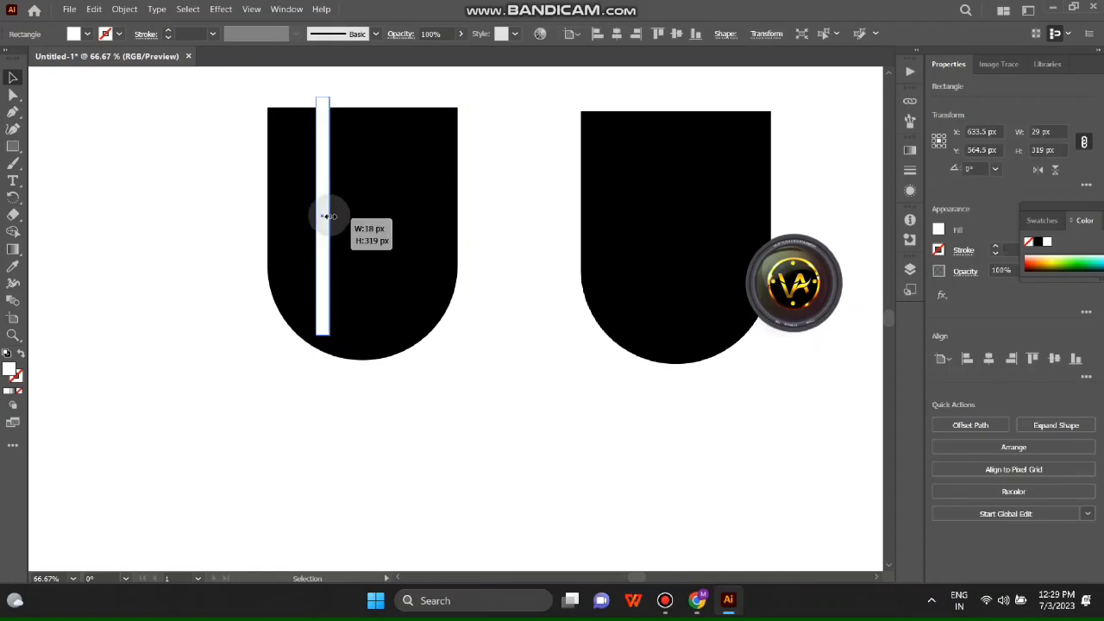
key("ctrl+1")
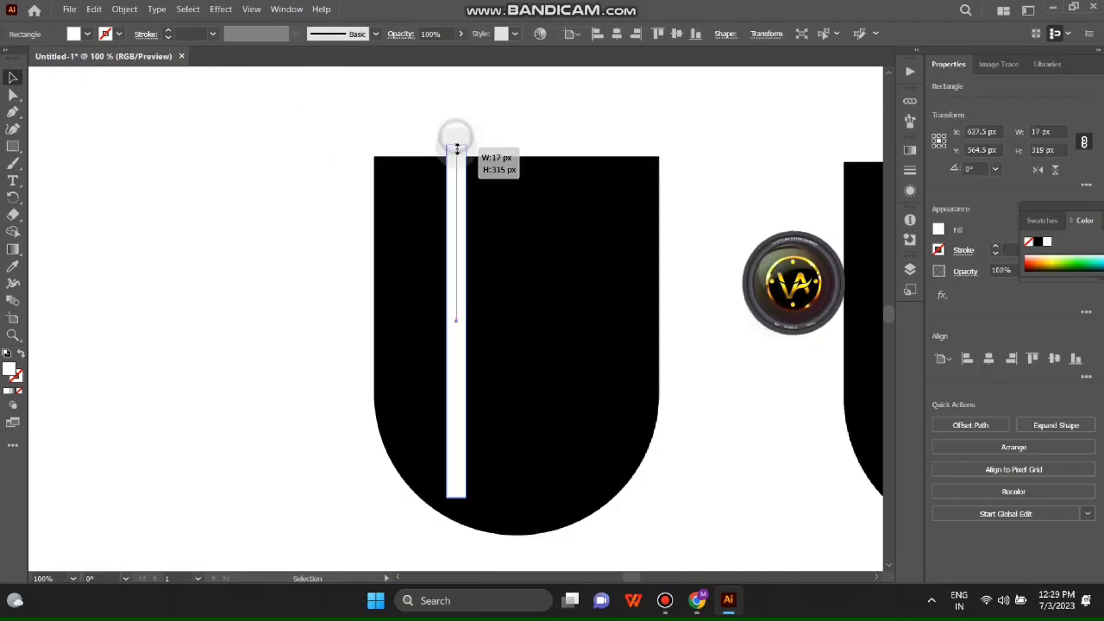
left_click_drag(457, 146, 457, 228)
left_click_drag(449, 348, 420, 291)
left_click_drag(423, 349, 472, 345)
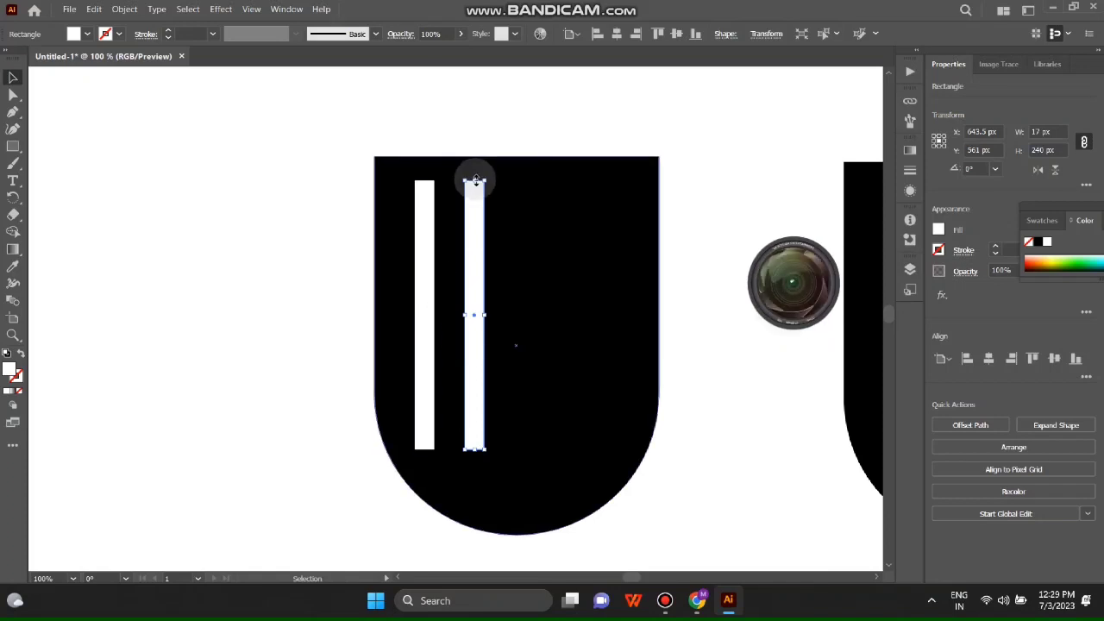
left_click(695, 446)
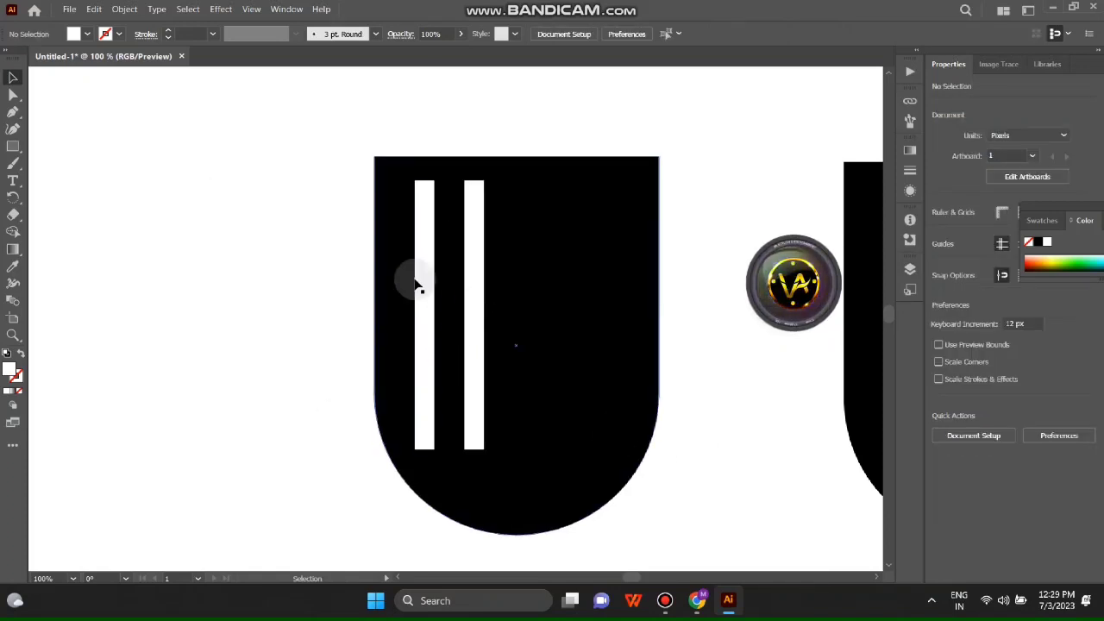
Step: Show the rulers and zoom to 200% on the white bars
key("ctrl+t")
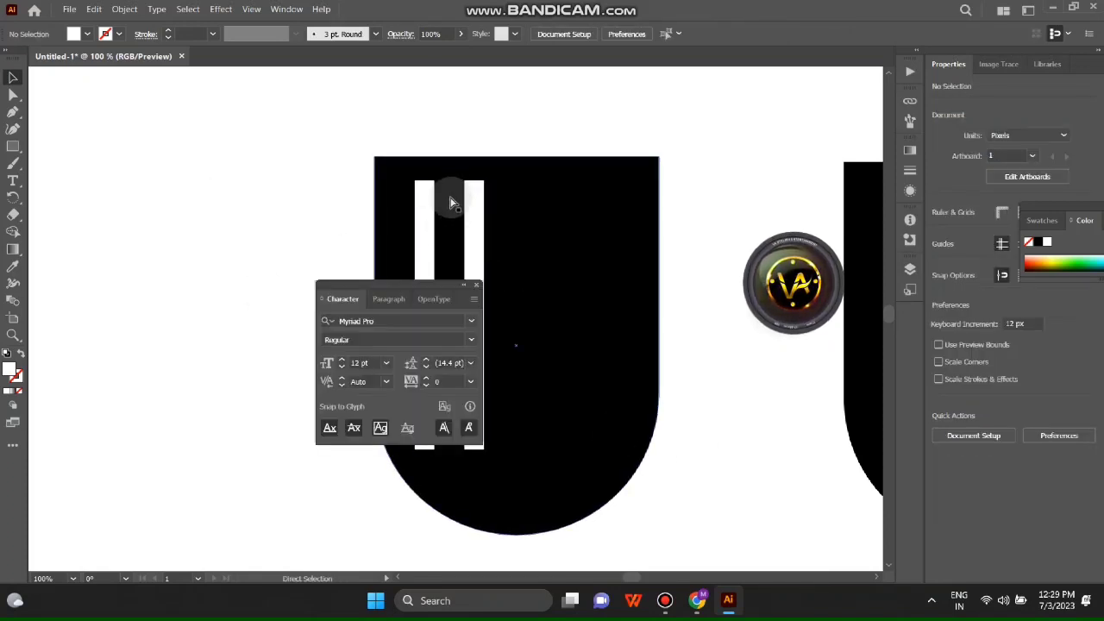
key("ctrl+r")
key("ctrl+t")
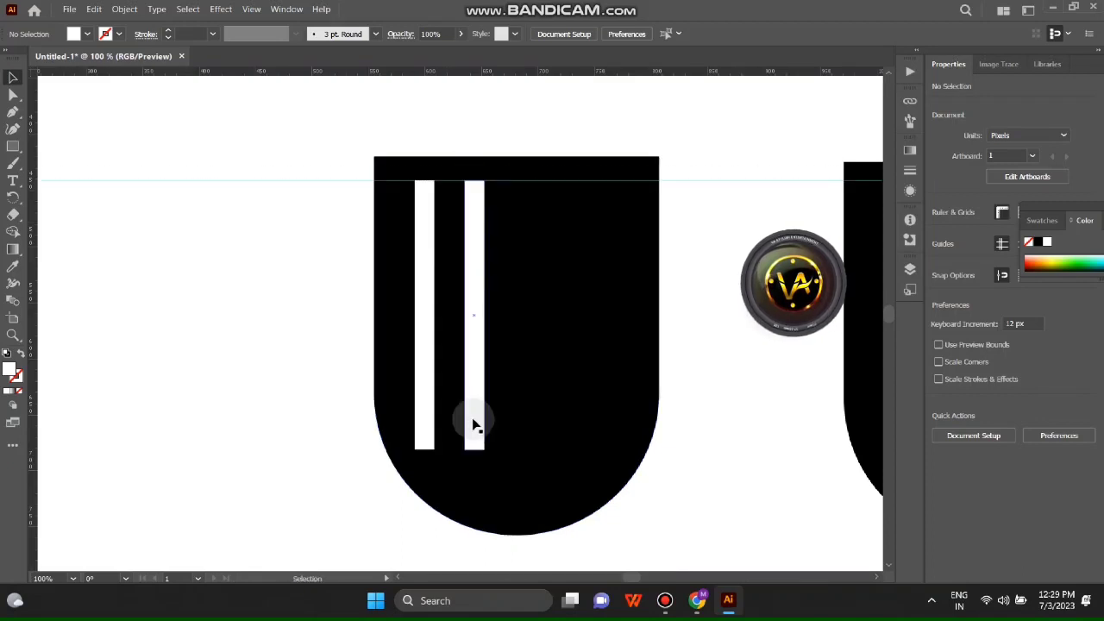
key("ctrl+equal")
key("ctrl+equal")
left_click(492, 483)
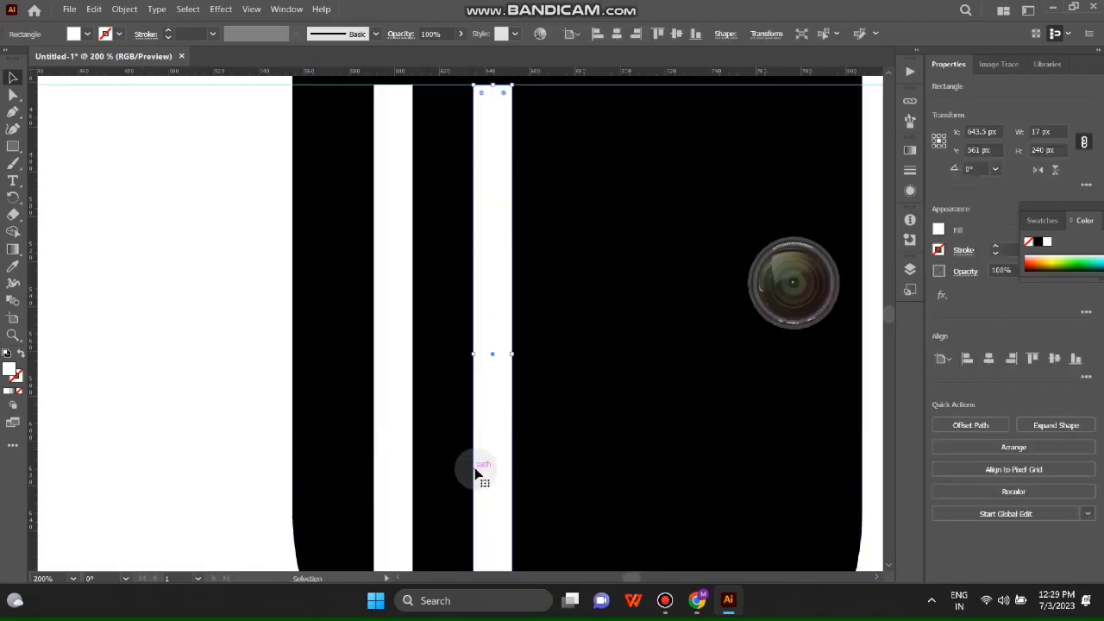
Step: Alt-drag copies of the white bars until five evenly spaced bars sit in the U
left_click_drag(475, 473, 496, 424)
scroll(488, 438, "right", 3)
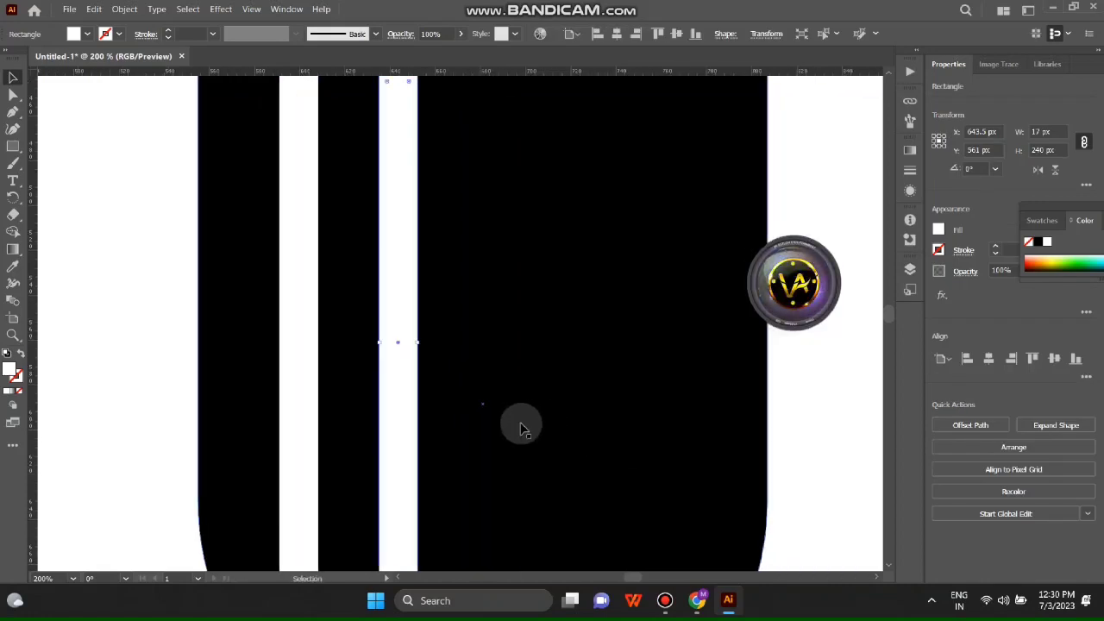
scroll(394, 247, "up", 1)
left_click(135, 298)
left_click(297, 201)
left_click(411, 201, "shift")
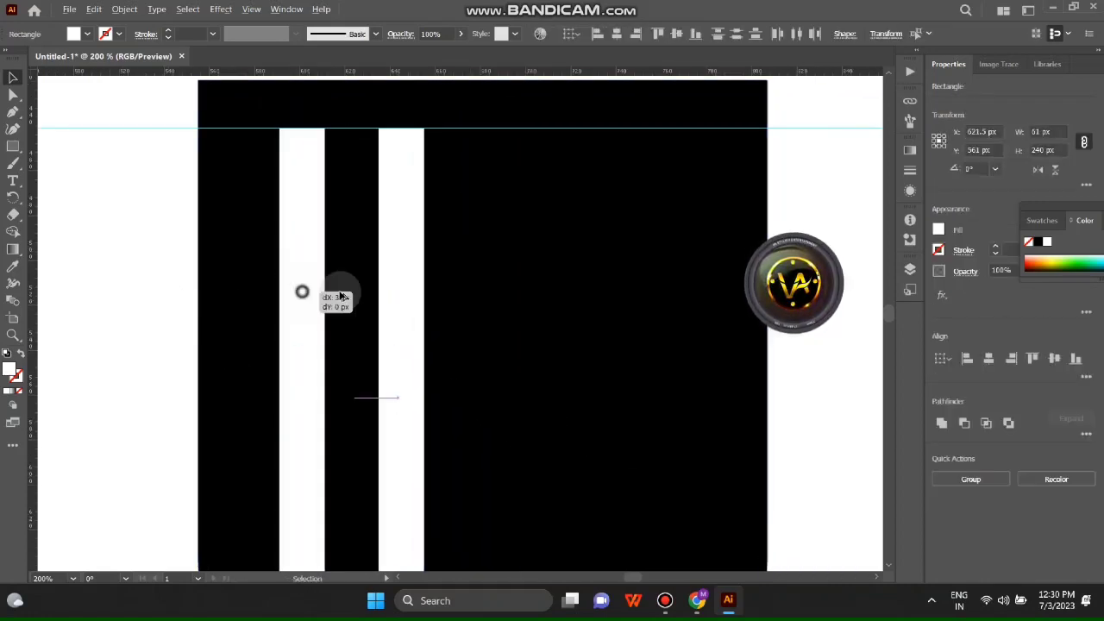
left_click_drag(303, 291, 488, 300)
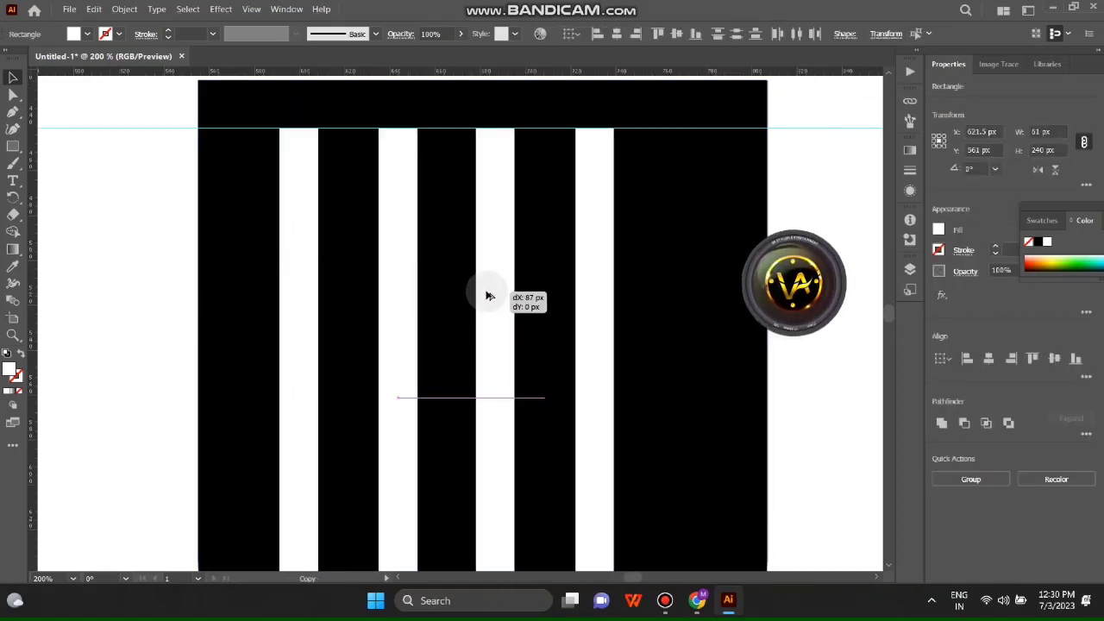
left_click_drag(615, 337, 683, 382)
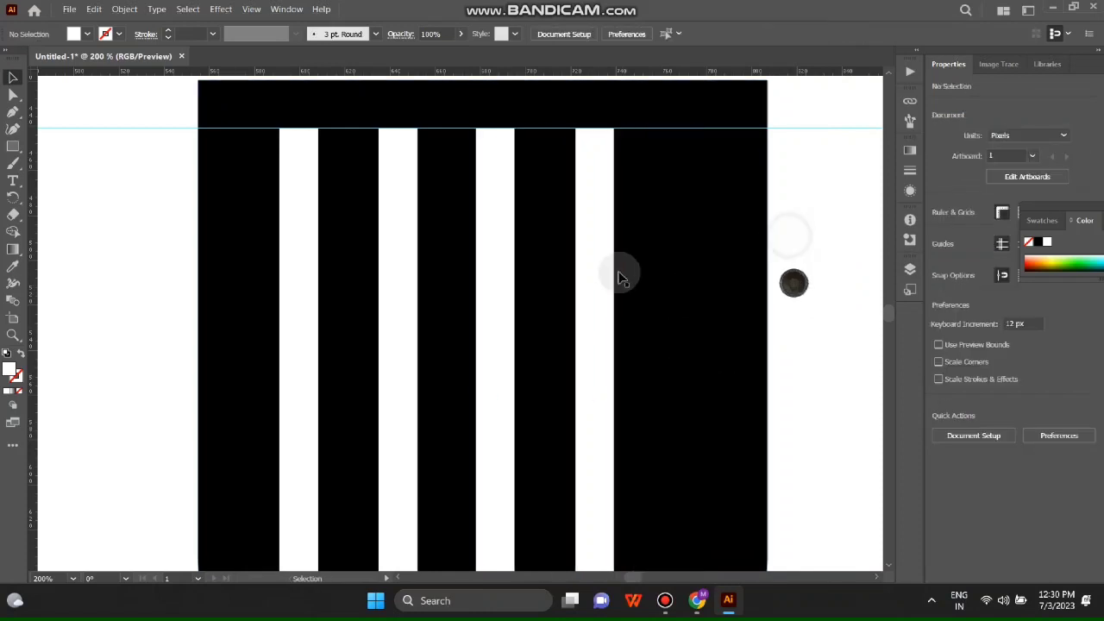
left_click_drag(616, 271, 690, 299)
Step: Nudge the five white bars right to centre them in the shield
scroll(703, 345, "down", 3)
left_click(305, 262, "shift")
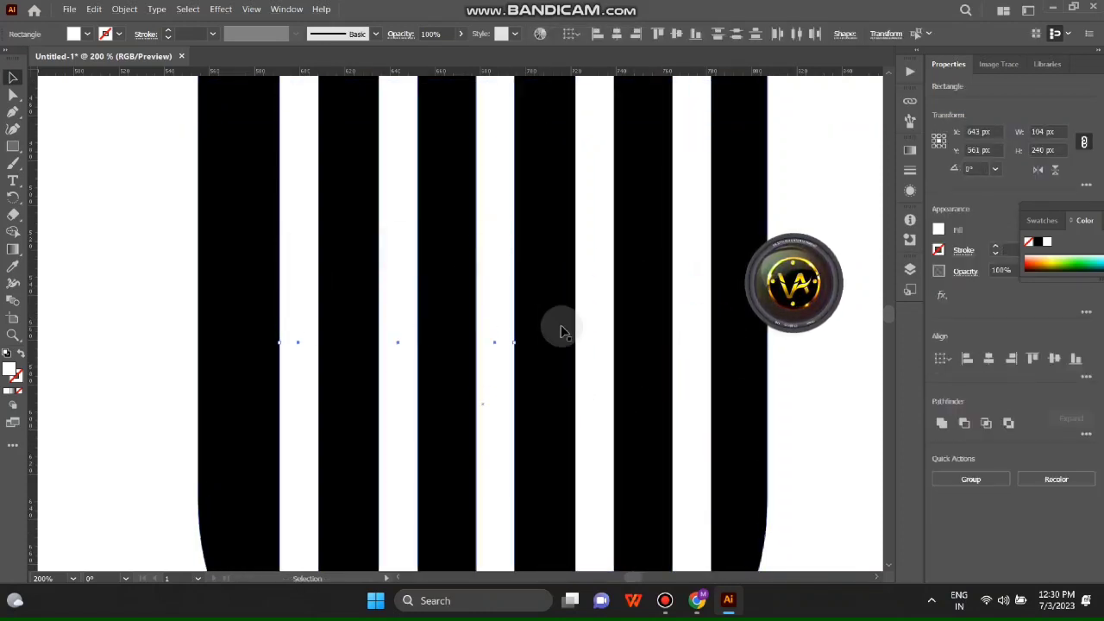
scroll(562, 332, "up", 5)
left_click_drag(669, 308, 684, 308)
scroll(734, 422, "down", 3)
left_click(733, 422)
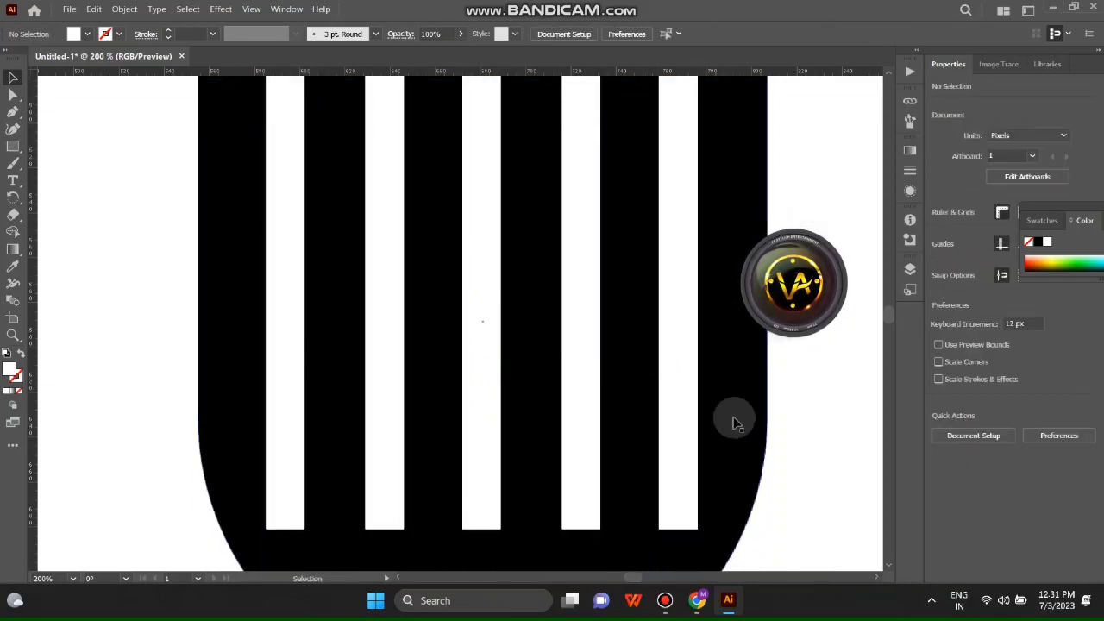
scroll(491, 448, "up", 3)
Step: Round the bars' bottom ends by dragging their corner widgets with Direct Selection
left_click(289, 252)
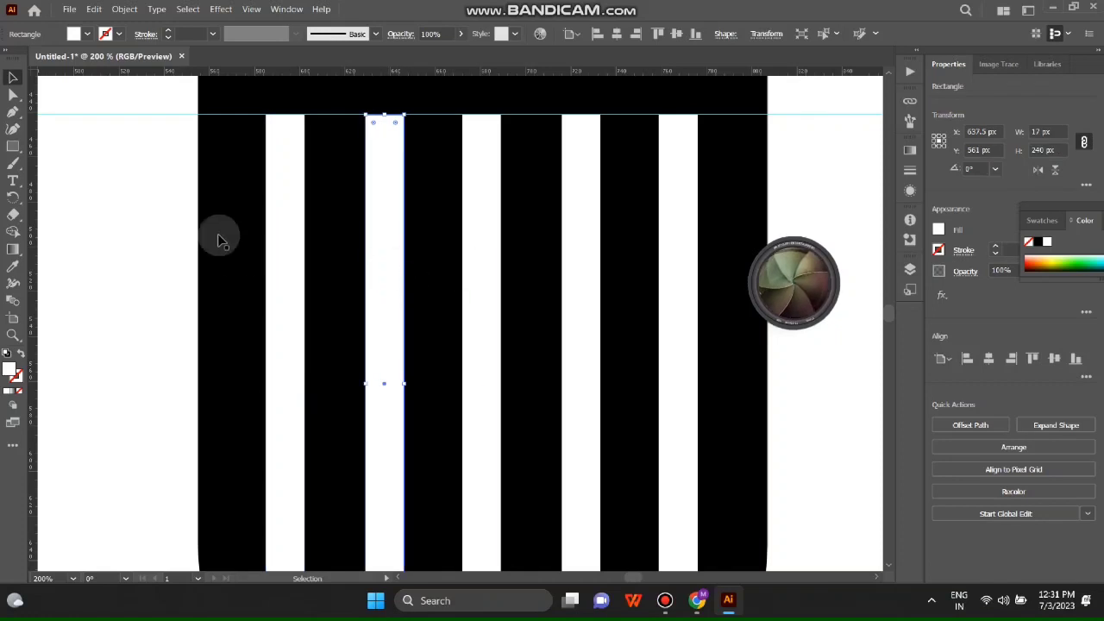
left_click(285, 226, "shift")
scroll(713, 293, "down", 3)
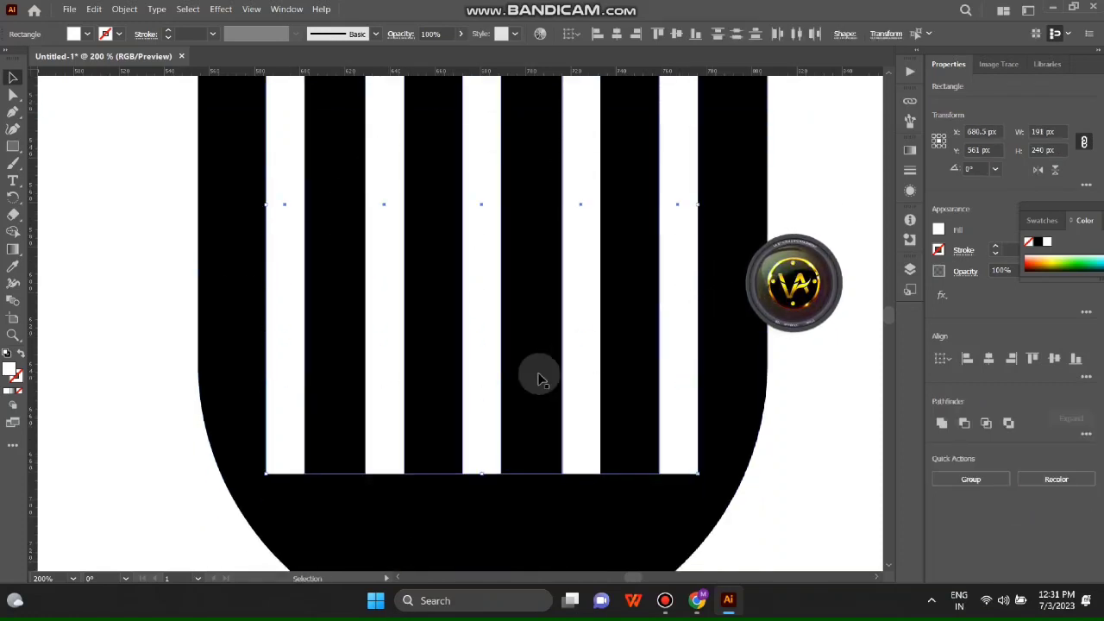
scroll(537, 374, "up", 3)
scroll(544, 383, "up", 1)
key("a")
left_click_drag(492, 180, 507, 339)
scroll(490, 438, "down", 5)
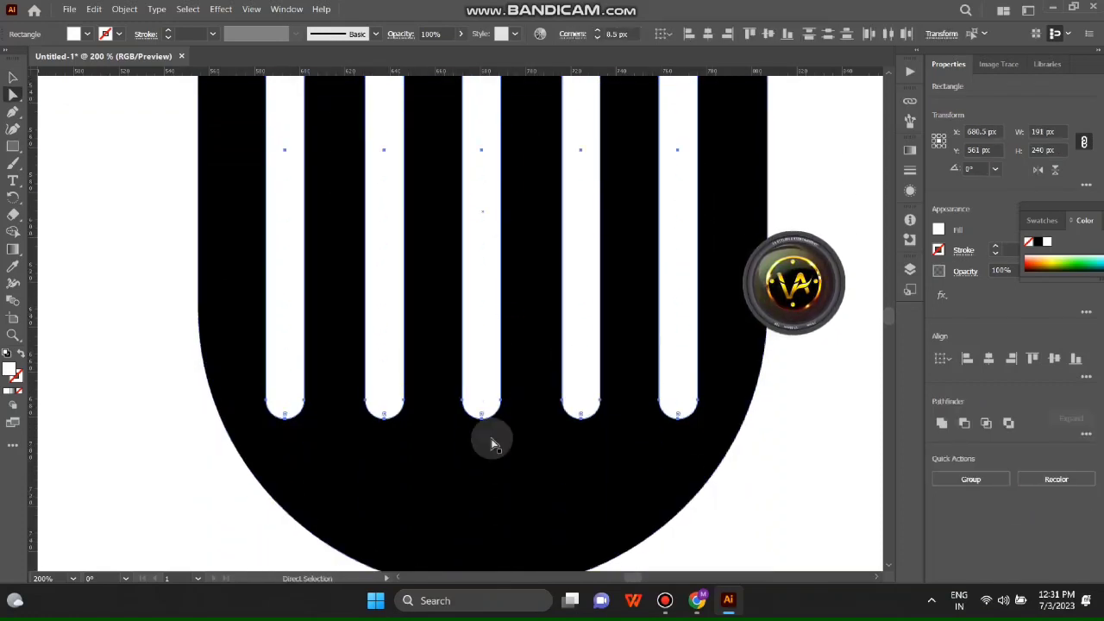
scroll(491, 431, "down", 3)
scroll(534, 405, "down", 1)
left_click(287, 542)
scroll(328, 448, "down", 1)
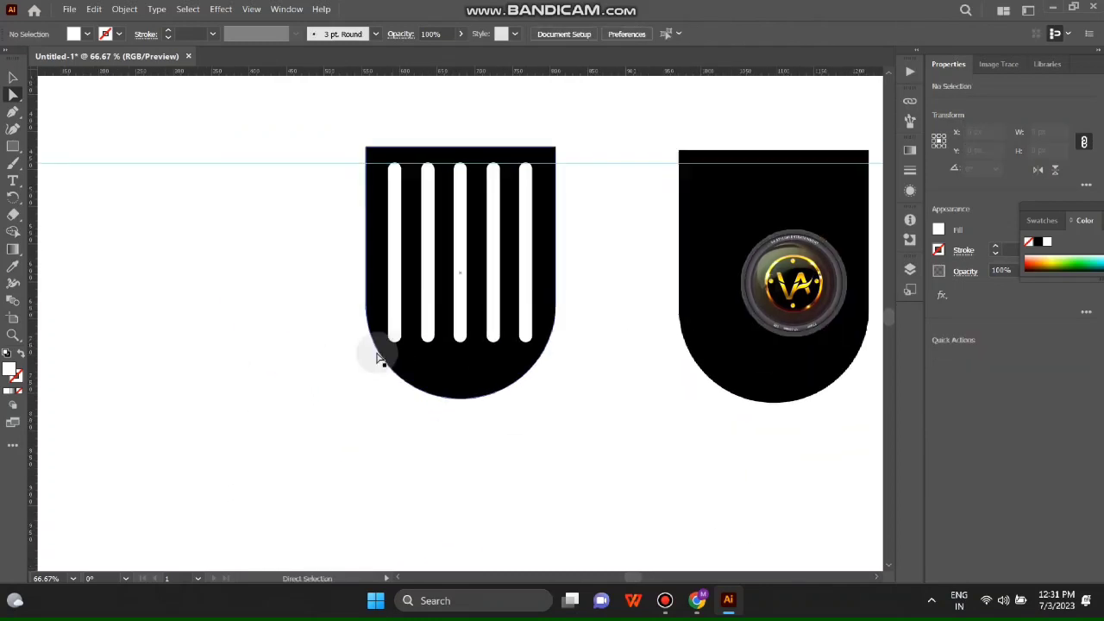
left_click(380, 350)
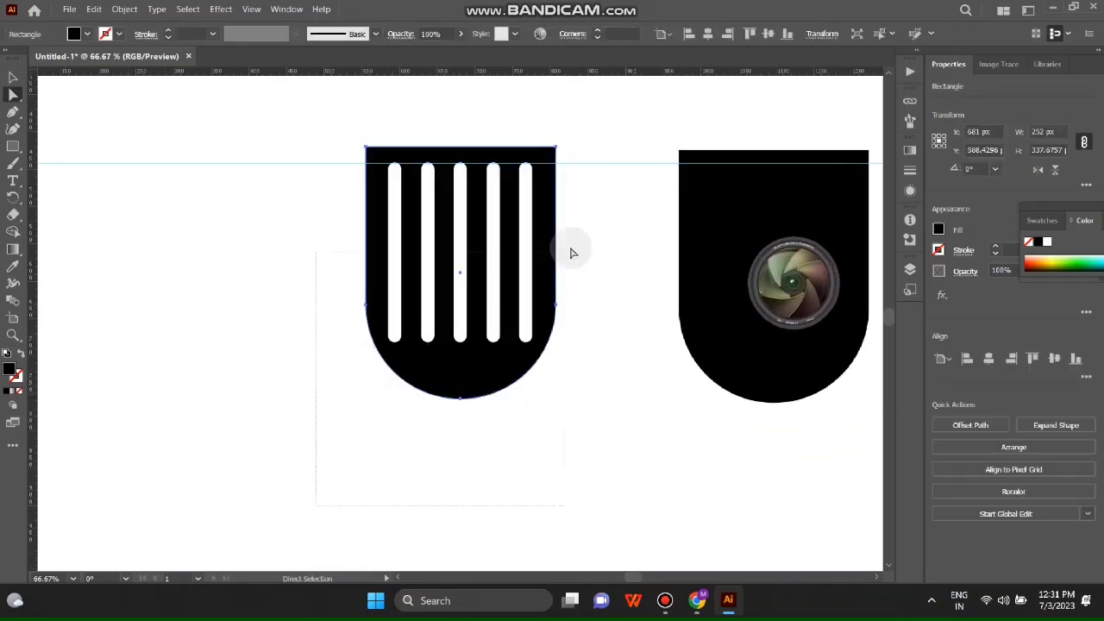
Step: Knock the five white bars out of the left shield with Pathfinder
key("ctrl+z")
scroll(544, 373, "up", 1)
left_click(1086, 470)
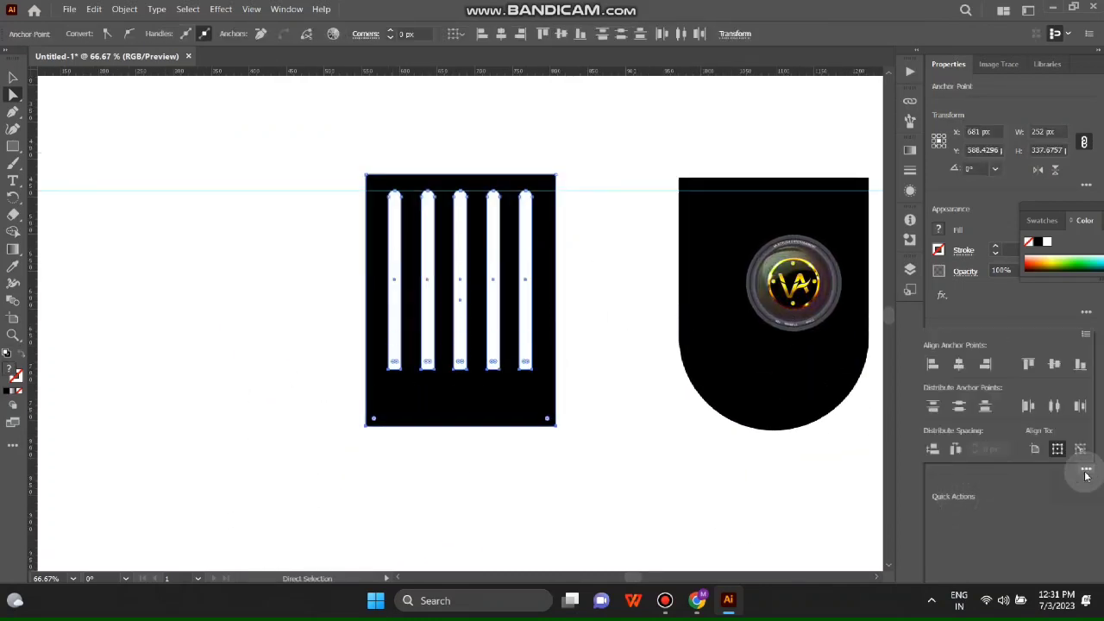
left_click(287, 9)
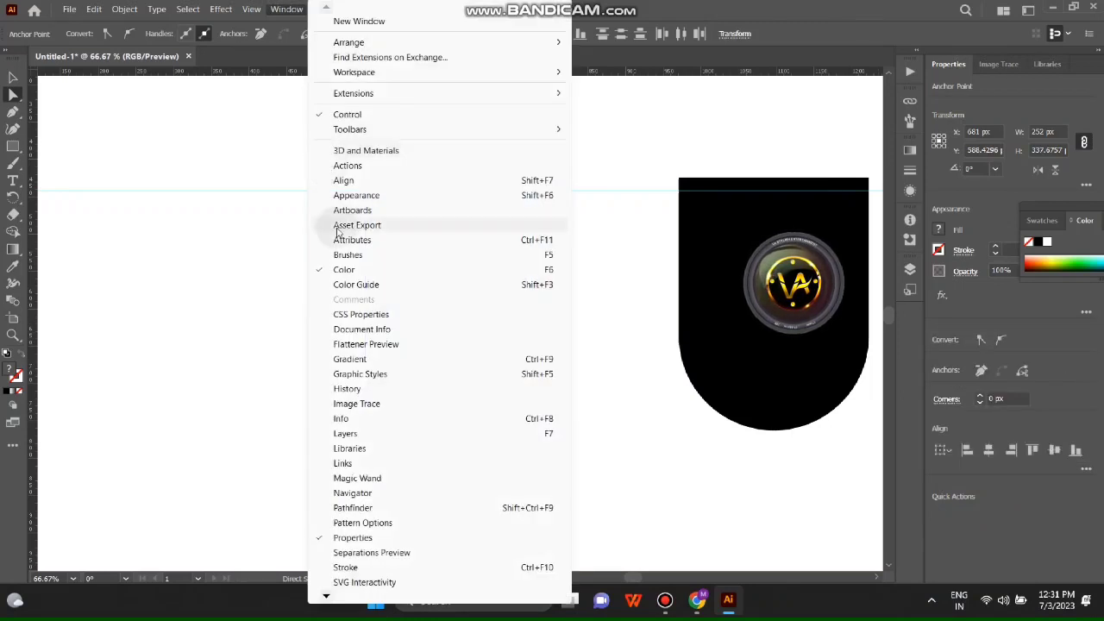
left_click(367, 507)
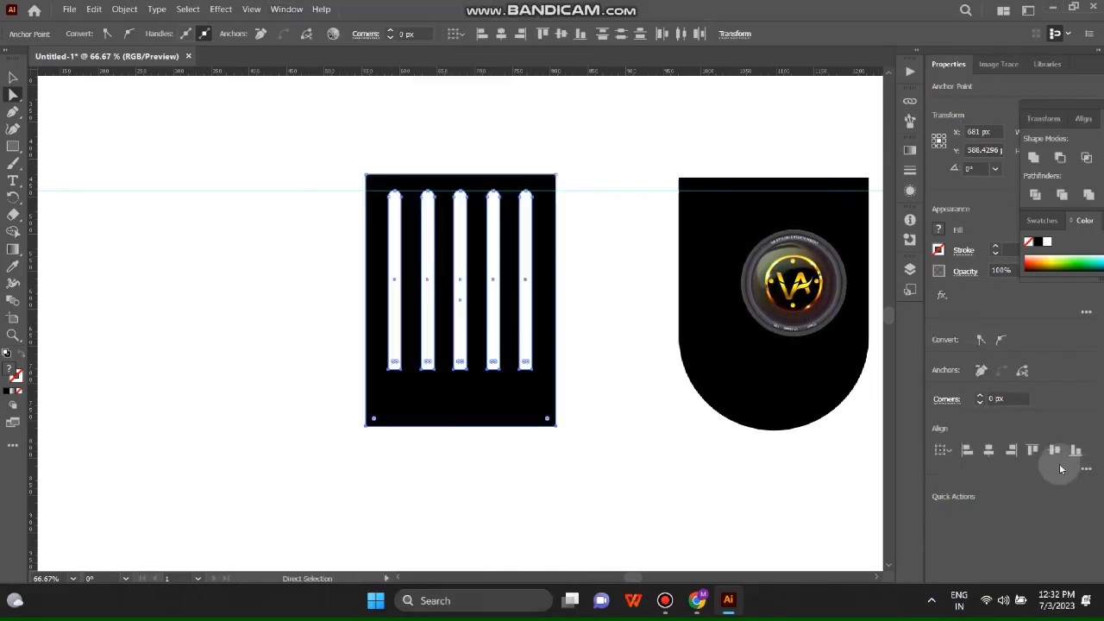
left_click_drag(1068, 107, 657, 118)
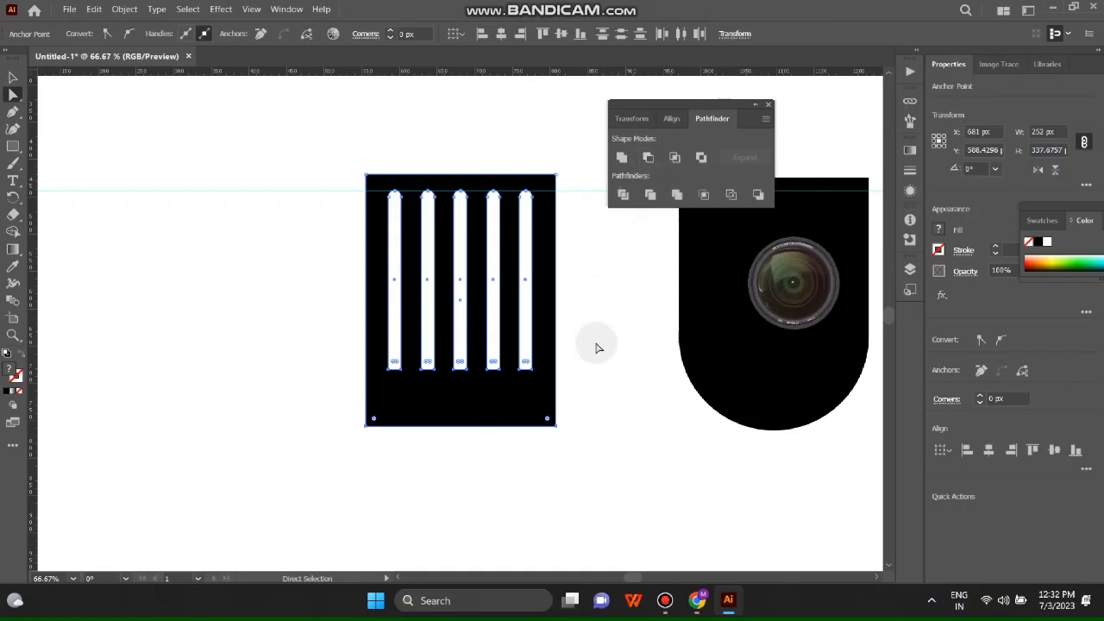
left_click(648, 158)
Step: Move the slotted head left and zoom to 66.67% on both head shapes
scroll(606, 426, "up", 1)
key("ctrl+minus")
key("ctrl+minus")
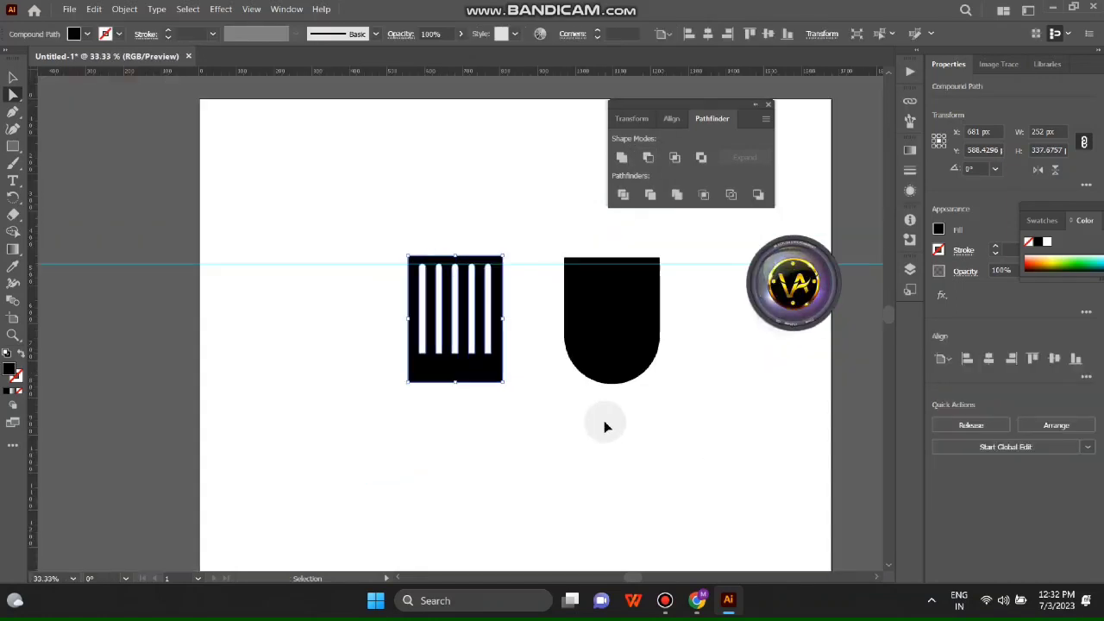
key("ctrl+z")
left_click(458, 488)
left_click_drag(447, 296, 95, 302)
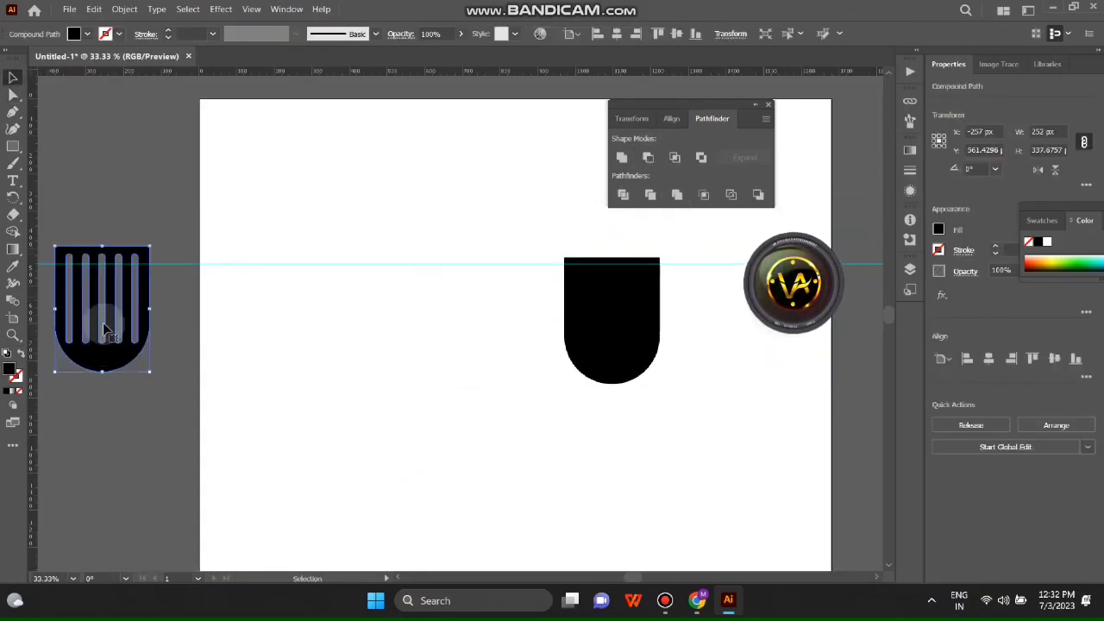
key("ctrl+z")
key("ctrl+plus")
key("ctrl+plus")
Step: Undo a stray rectangle and bring the slotted head into the centre of view
scroll(436, 431, "down", 1)
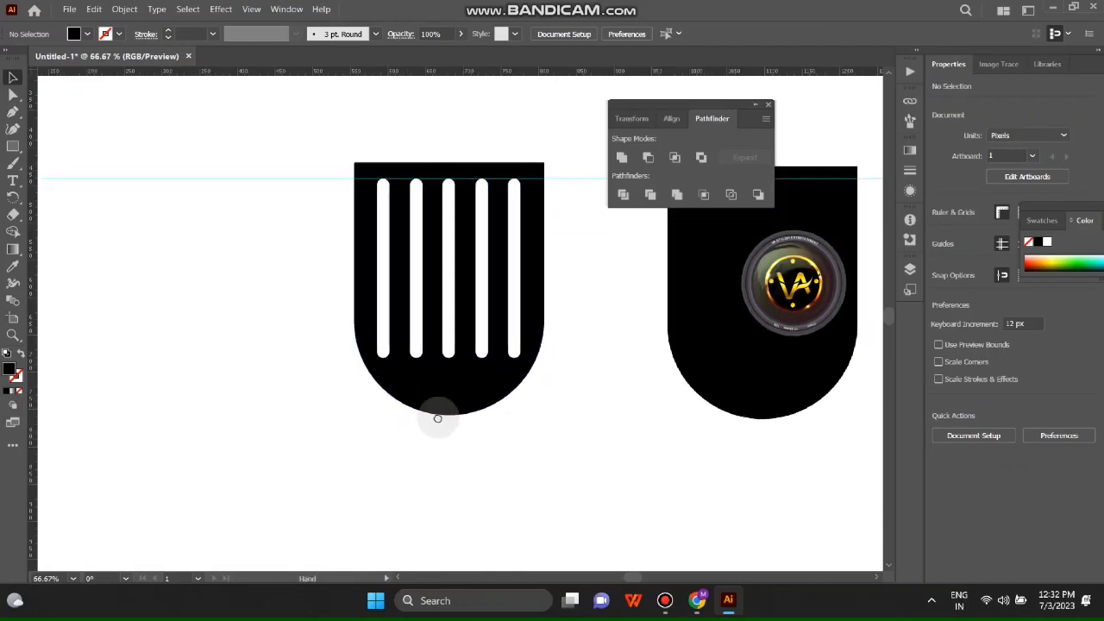
scroll(405, 388, "right", 3)
key("m")
scroll(257, 365, "down", 1)
scroll(256, 365, "down", 3)
left_click_drag(316, 492, 291, 178)
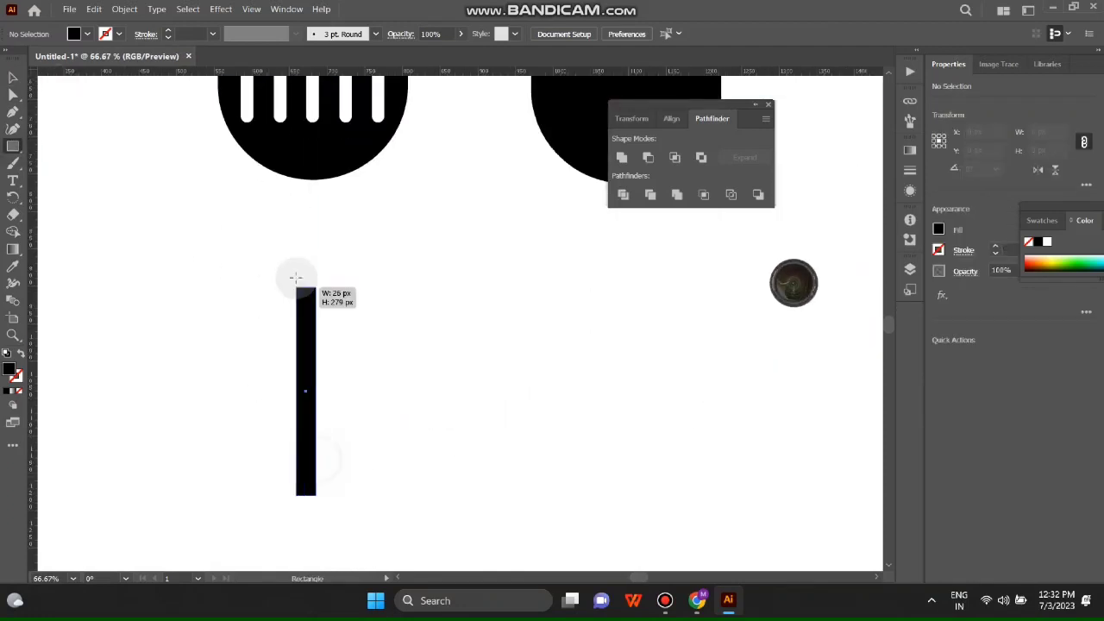
key("ctrl+z")
left_click(13, 77)
left_click(263, 129)
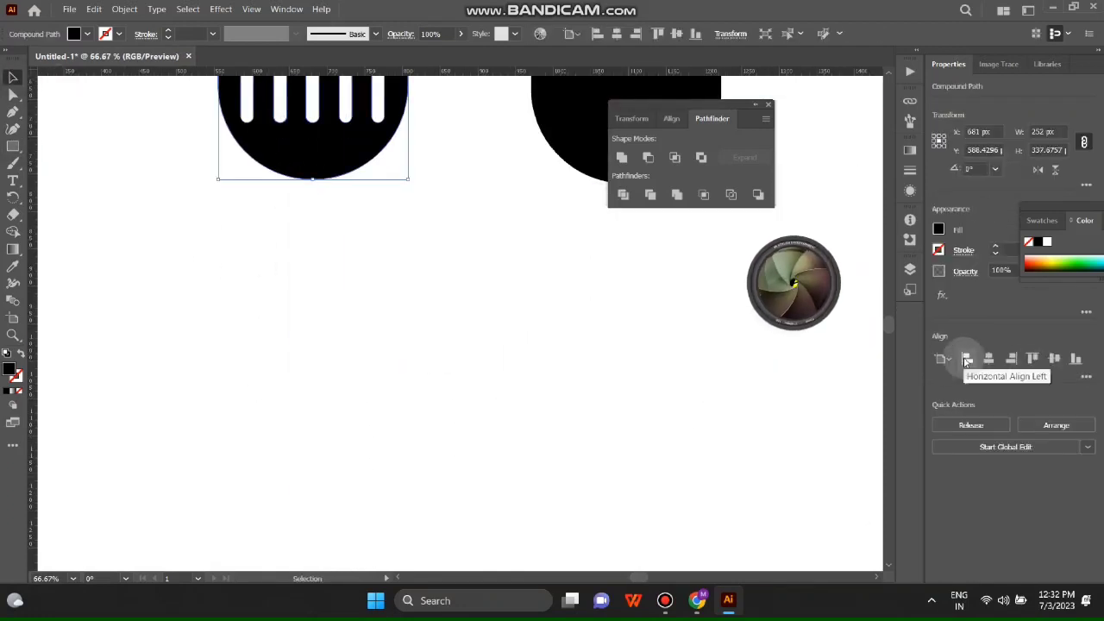
left_click(542, 357)
left_click_drag(382, 345, 506, 346)
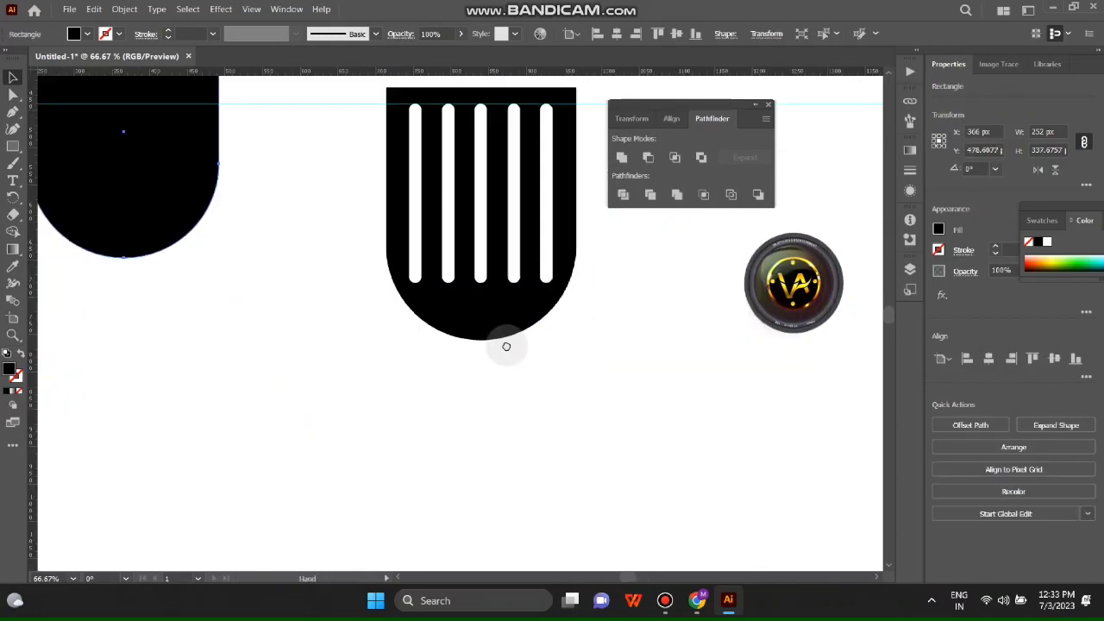
Step: Draw a narrow black rectangle handle just below the spatula head
key("m")
left_click_drag(470, 481, 488, 324)
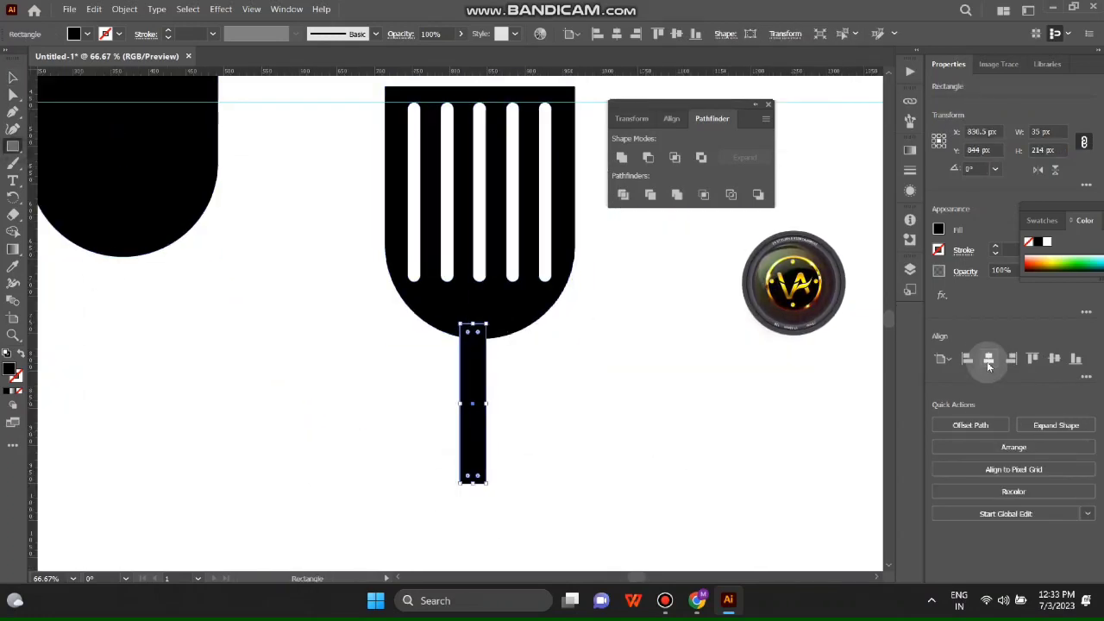
left_click(9, 78)
left_click(569, 357)
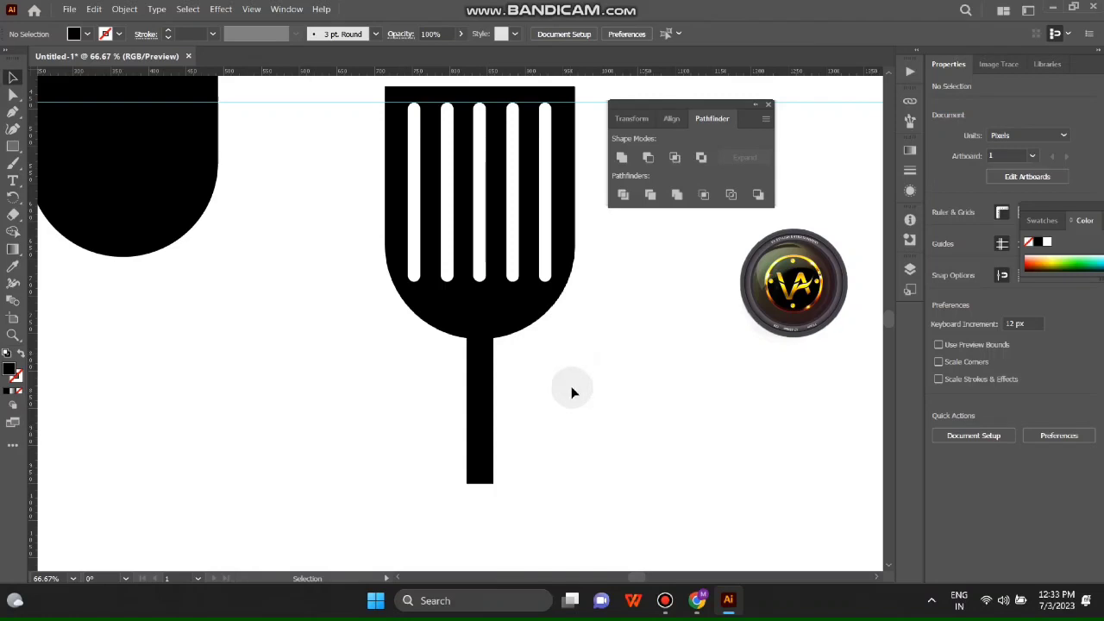
left_click_drag(480, 389, 474, 350)
scroll(406, 457, "down", 3)
left_click(480, 345)
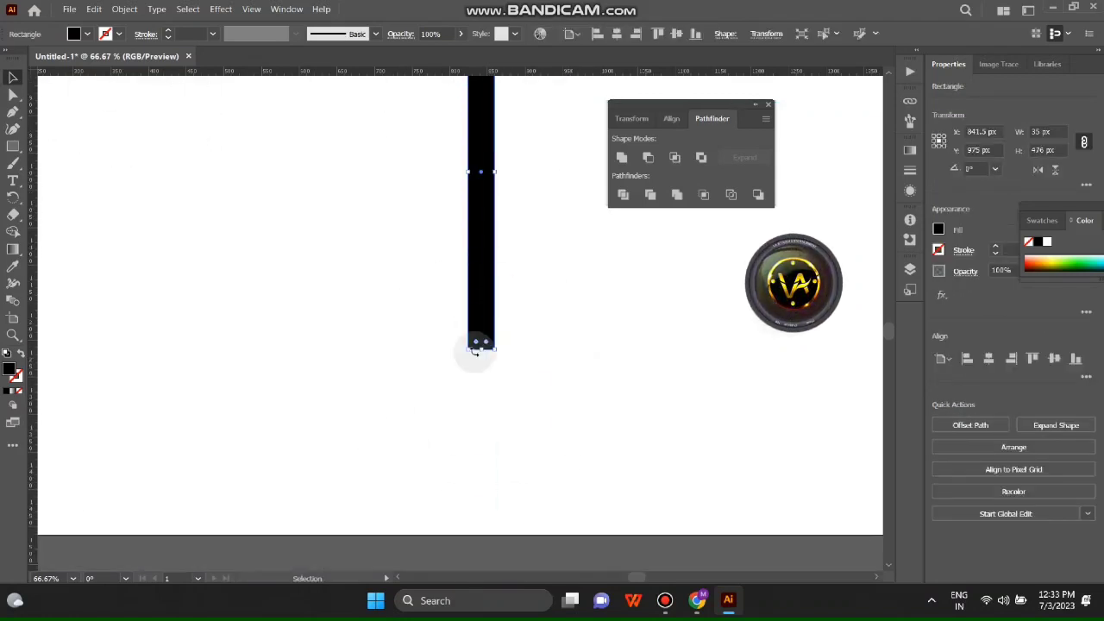
Step: Adjust the handle's width and centre it under the spatula head
scroll(495, 351, "up", 3)
scroll(480, 358, "down", 3)
scroll(493, 301, "up", 4)
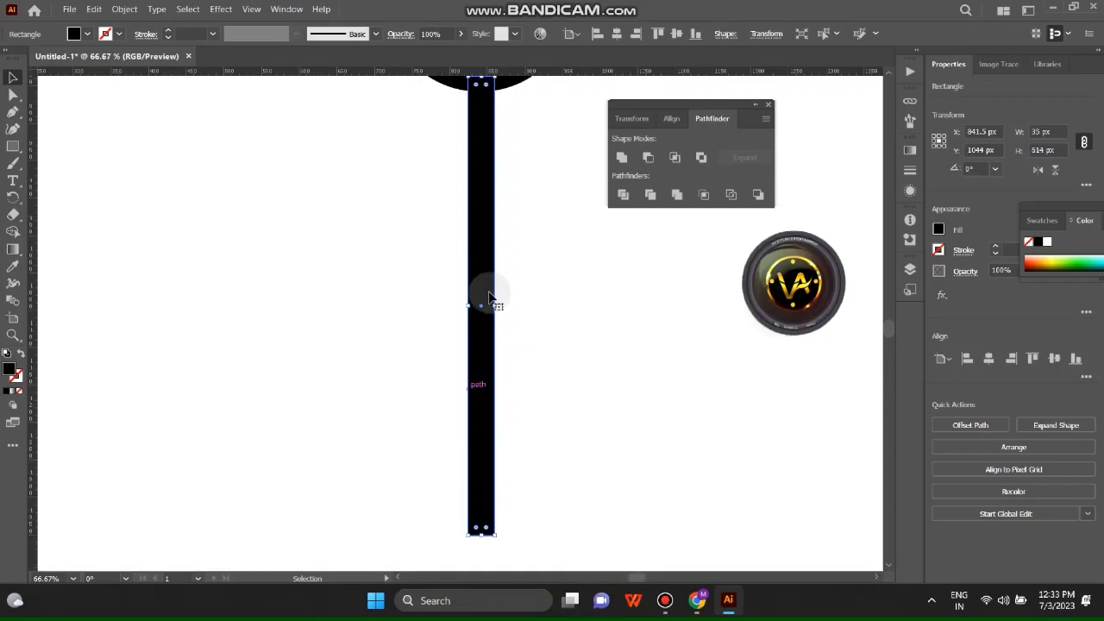
mouse_move(468, 416)
left_mouse_down()
mouse_move(430, 417)
mouse_move(463, 416)
left_mouse_up()
scroll(492, 423, "down", 3)
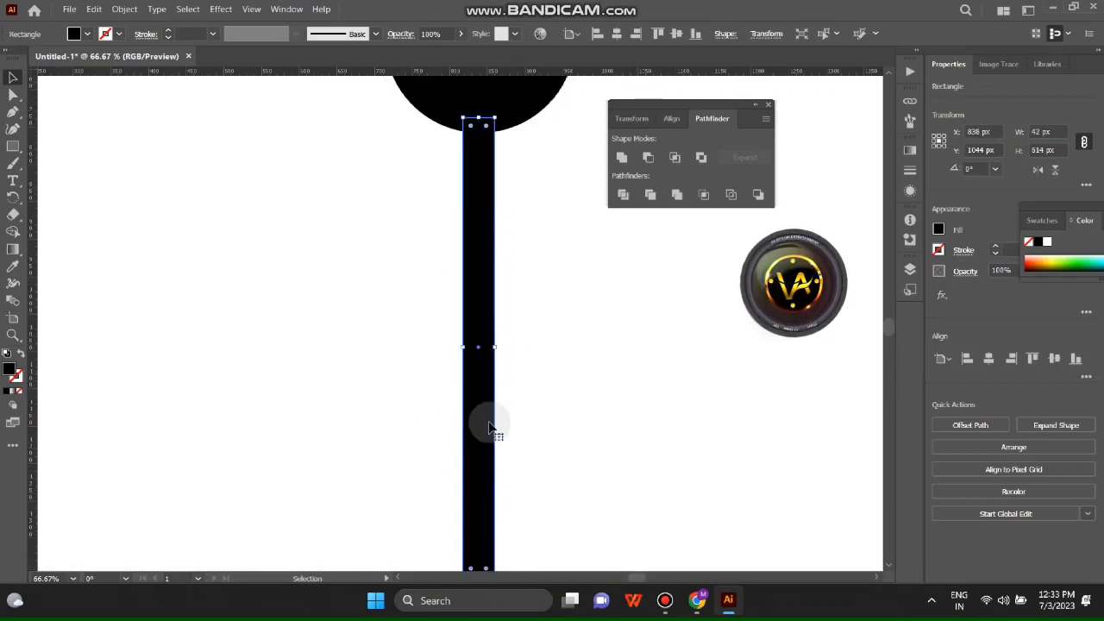
scroll(475, 362, "up", 2)
left_click_drag(472, 342, 480, 344)
left_click(601, 375)
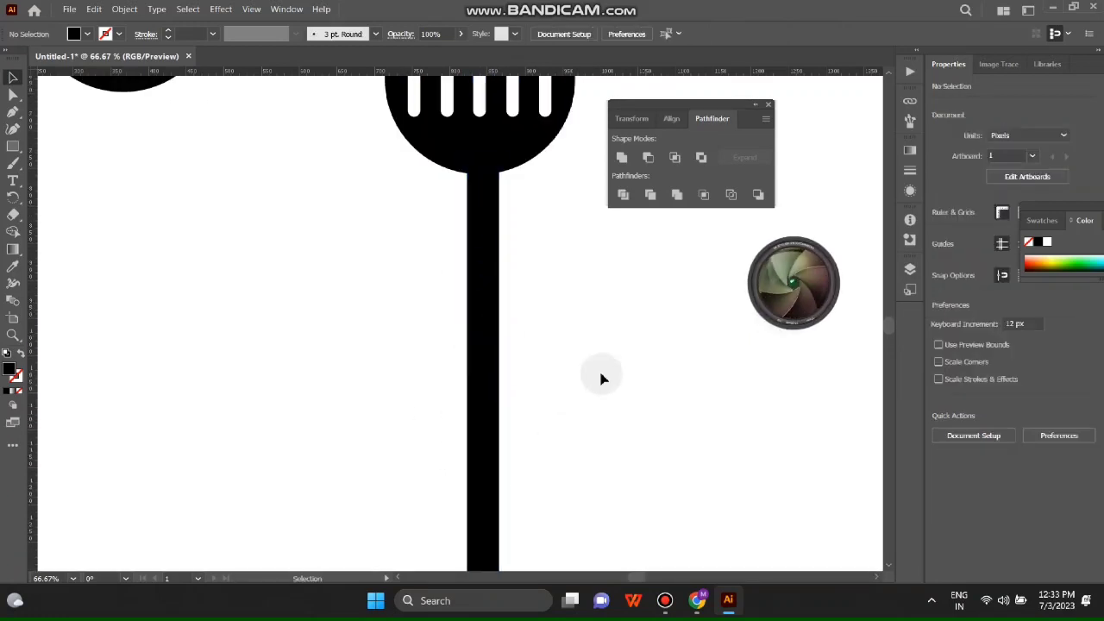
scroll(552, 345, "down", 3)
scroll(604, 287, "up", 4)
scroll(515, 310, "up", 2)
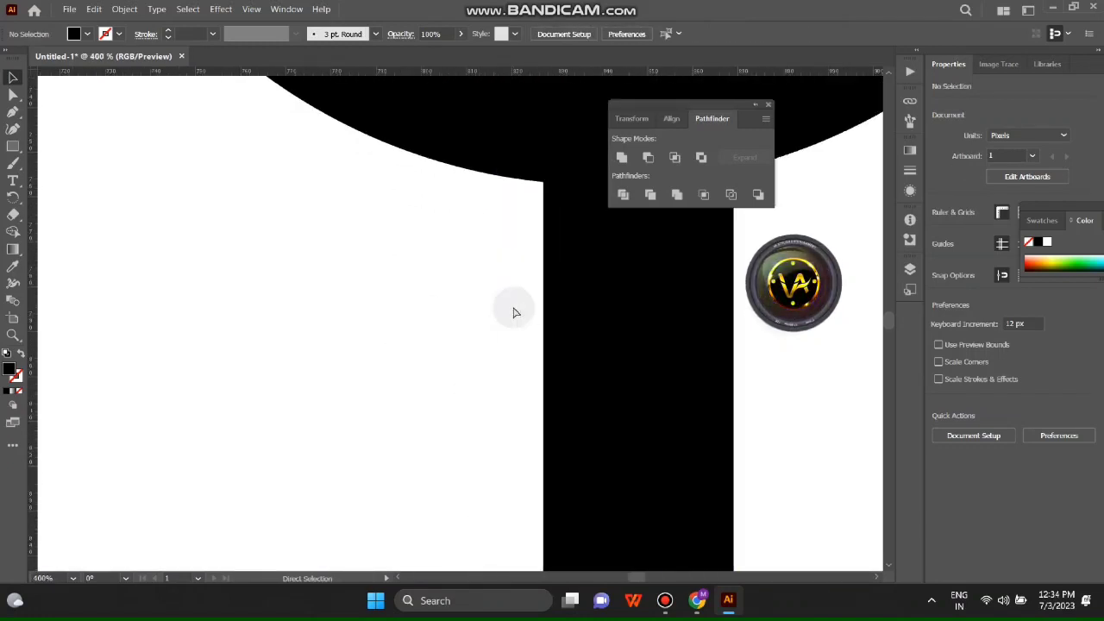
scroll(443, 264, "up", 2)
Step: Pull the handle's two top anchors inward so it tapers toward the head
key("a")
left_click_drag(394, 202, 494, 202)
left_click(552, 226)
left_click_drag(583, 205, 550, 213)
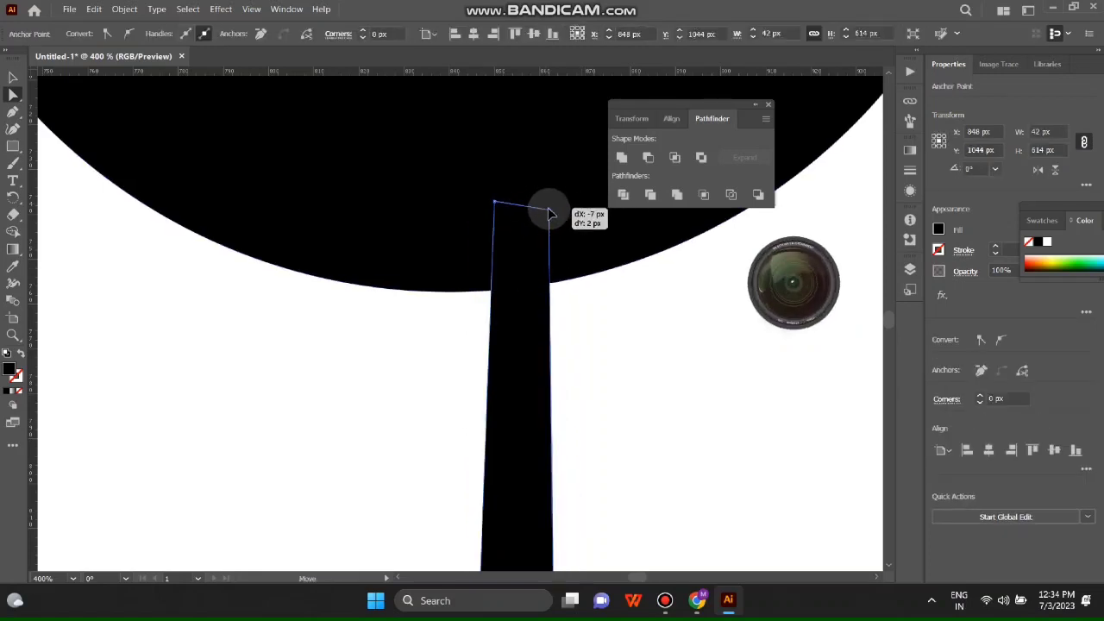
scroll(588, 308, "down", 3)
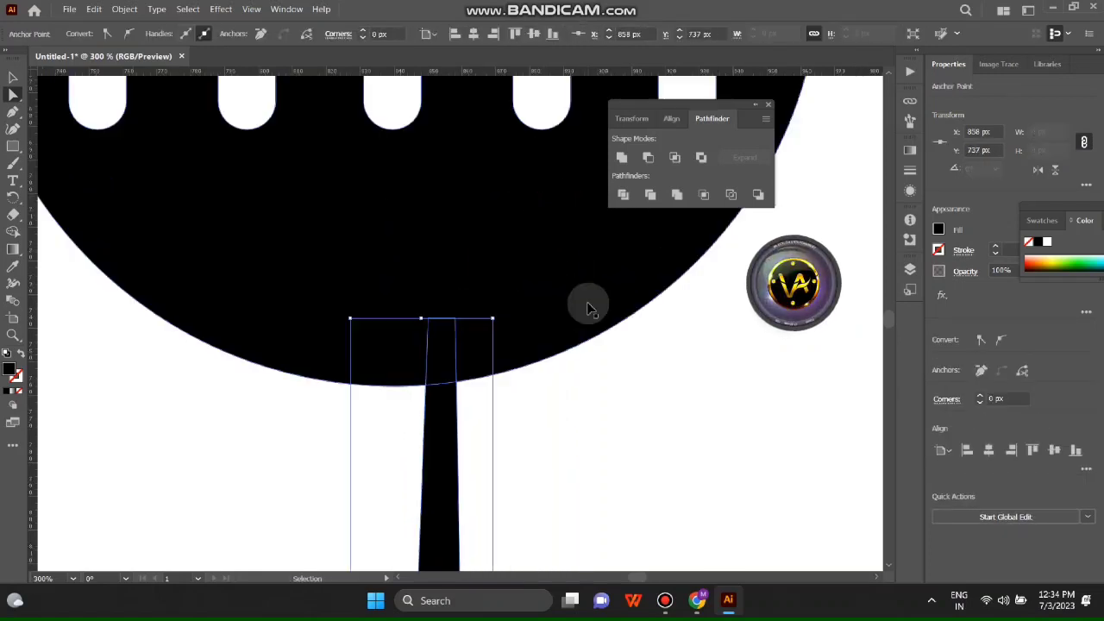
scroll(586, 301, "down", 3)
scroll(481, 424, "down", 3)
left_click(456, 518)
scroll(442, 339, "up", 3)
key("v")
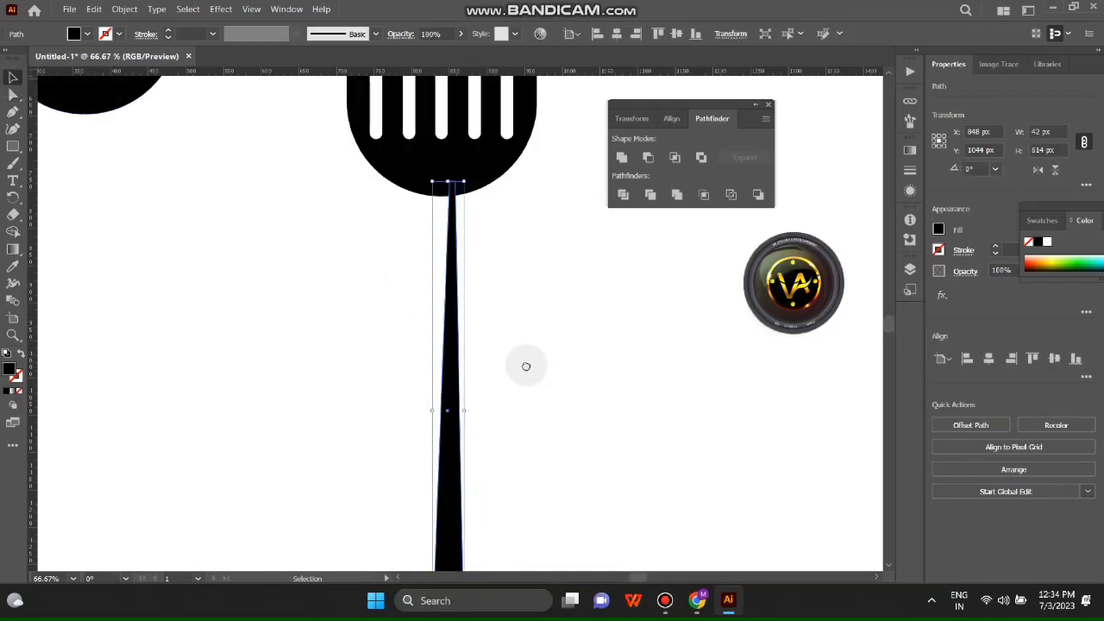
Step: Shorten the tapered handle from its top and widen it slightly
scroll(429, 357, "right", 1)
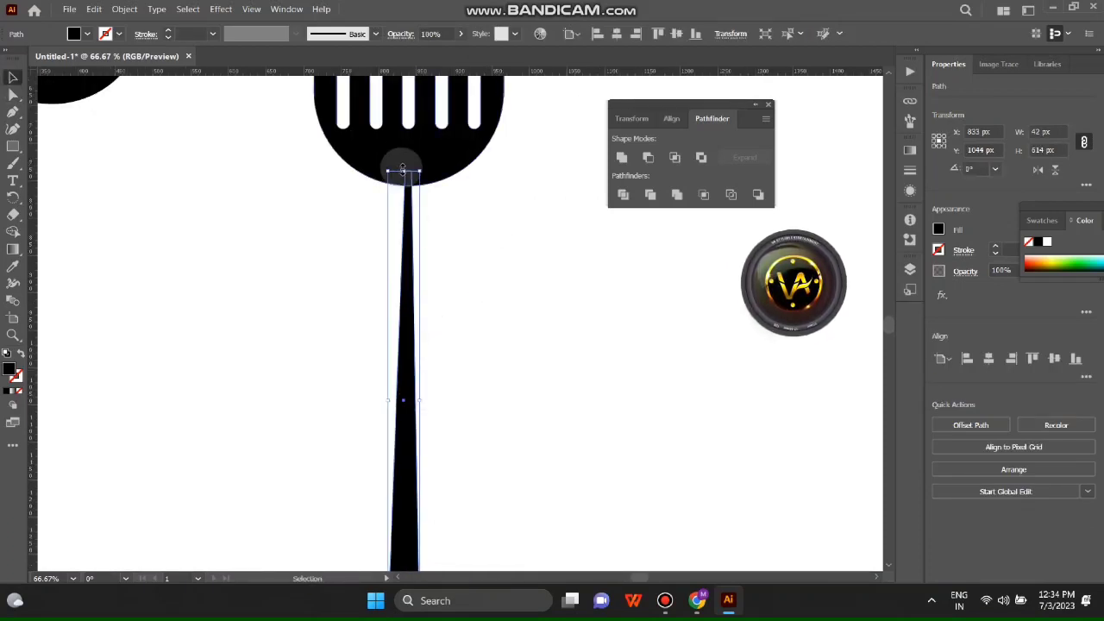
left_click_drag(403, 171, 412, 218)
left_click_drag(434, 449, 436, 308)
left_click(436, 308)
scroll(445, 337, "up", 2)
scroll(448, 353, "up", 1)
scroll(448, 360, "down", 2)
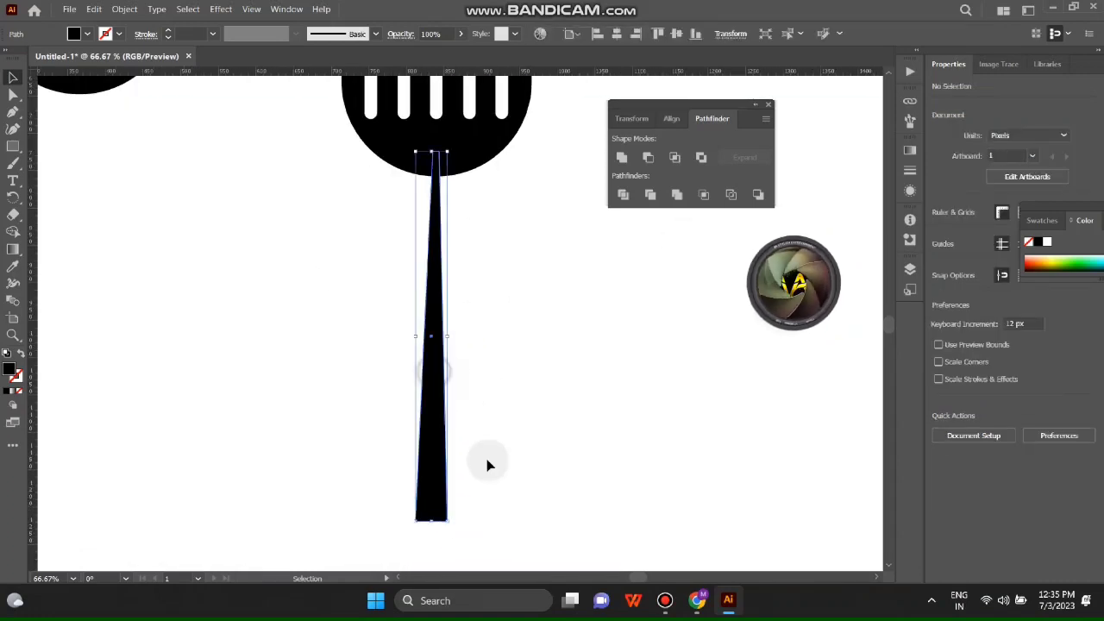
left_click(431, 371)
left_click_drag(419, 345, 395, 337)
left_click(502, 440)
scroll(492, 414, "up", 3)
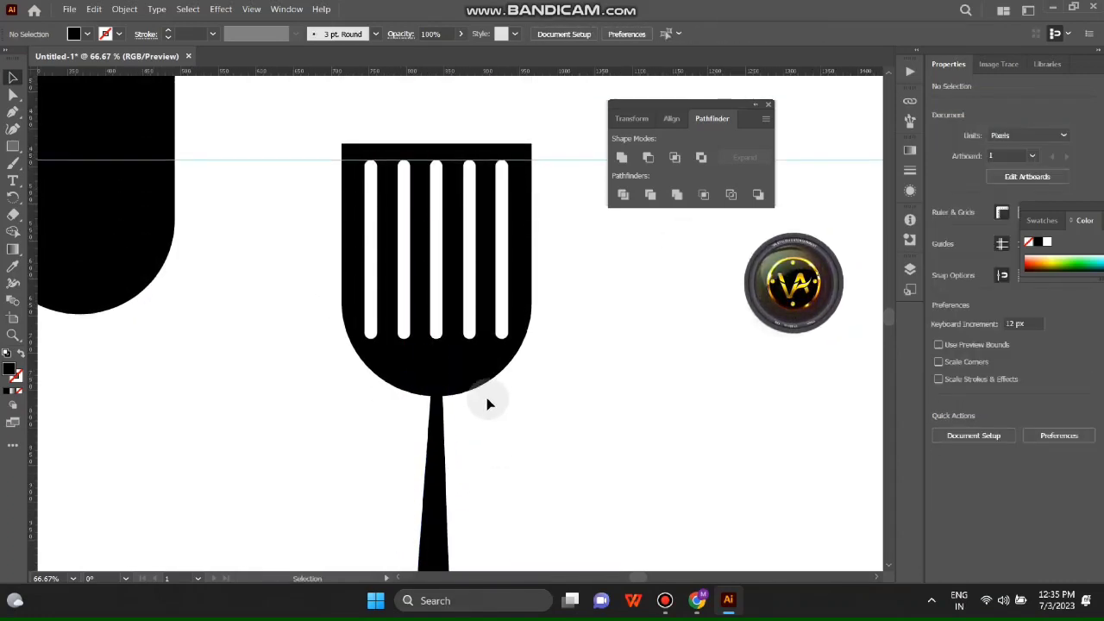
scroll(457, 483, "down", 4)
scroll(440, 448, "up", 1)
scroll(436, 435, "up", 1)
Step: Adjust the spatula handle's corner points and nudge the handle slightly left
key("a")
scroll(435, 363, "down", 4)
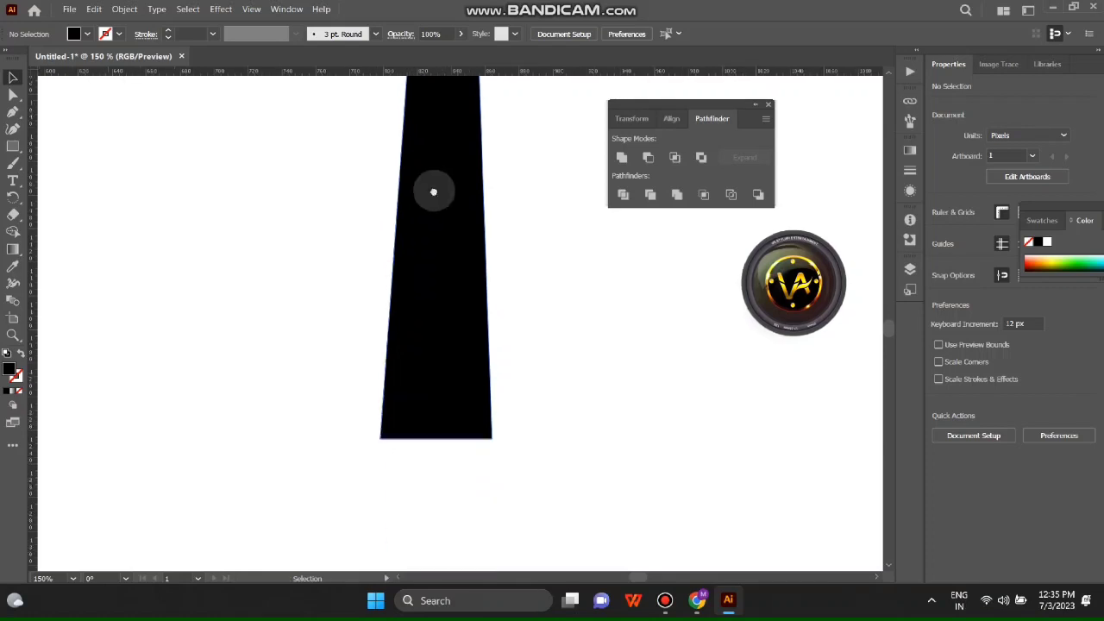
scroll(439, 259, "down", 1)
left_click(448, 319)
left_click_drag(389, 387, 395, 384)
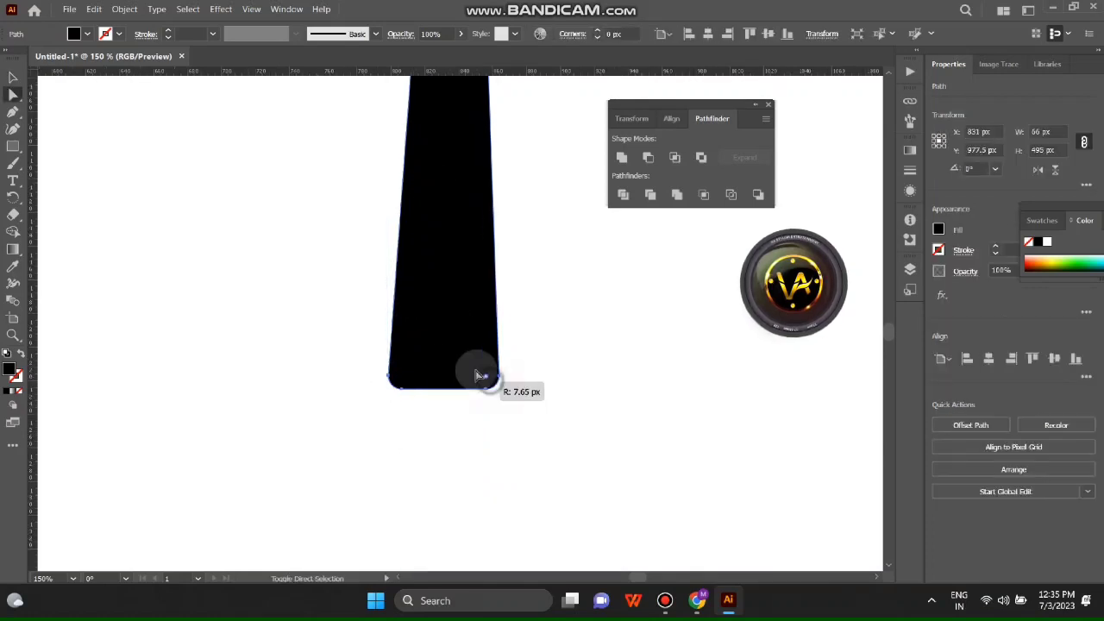
left_click_drag(480, 376, 423, 318)
scroll(423, 321, "up", 4)
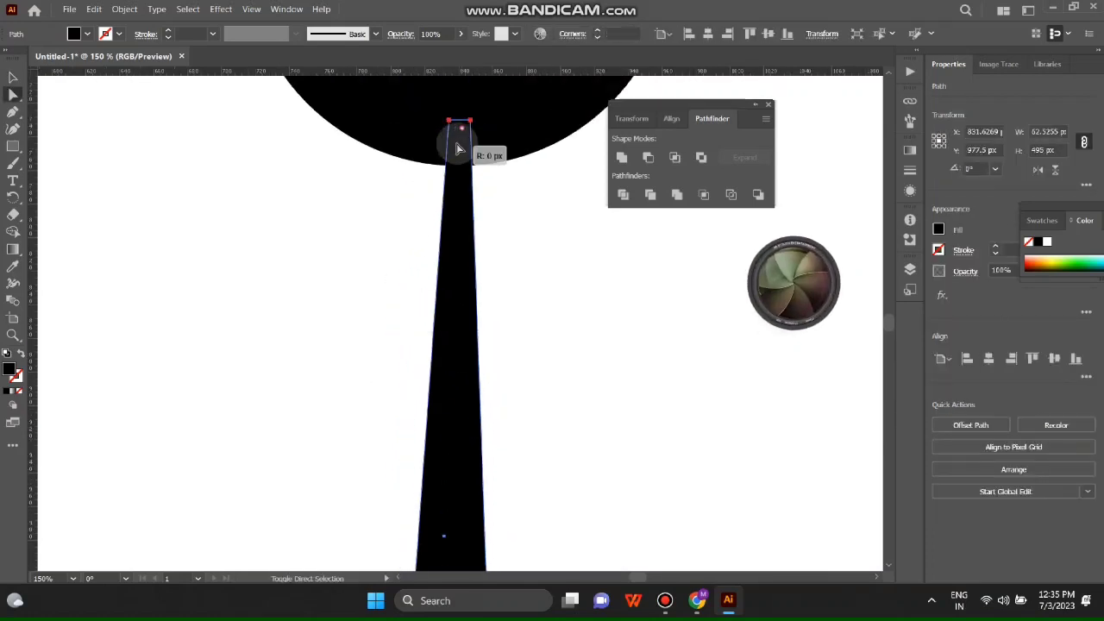
left_click(479, 246)
left_click_drag(451, 225, 448, 226)
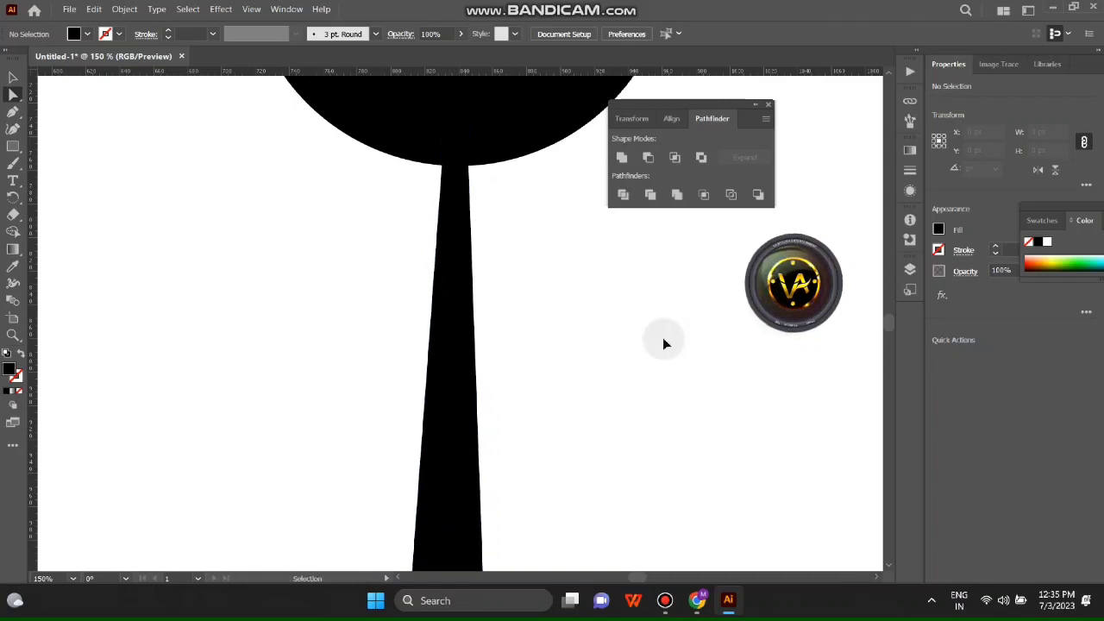
Step: Shrink the slotted spatula head to suit the handle
key("ctrl+0")
left_click(455, 259)
left_click(10, 76)
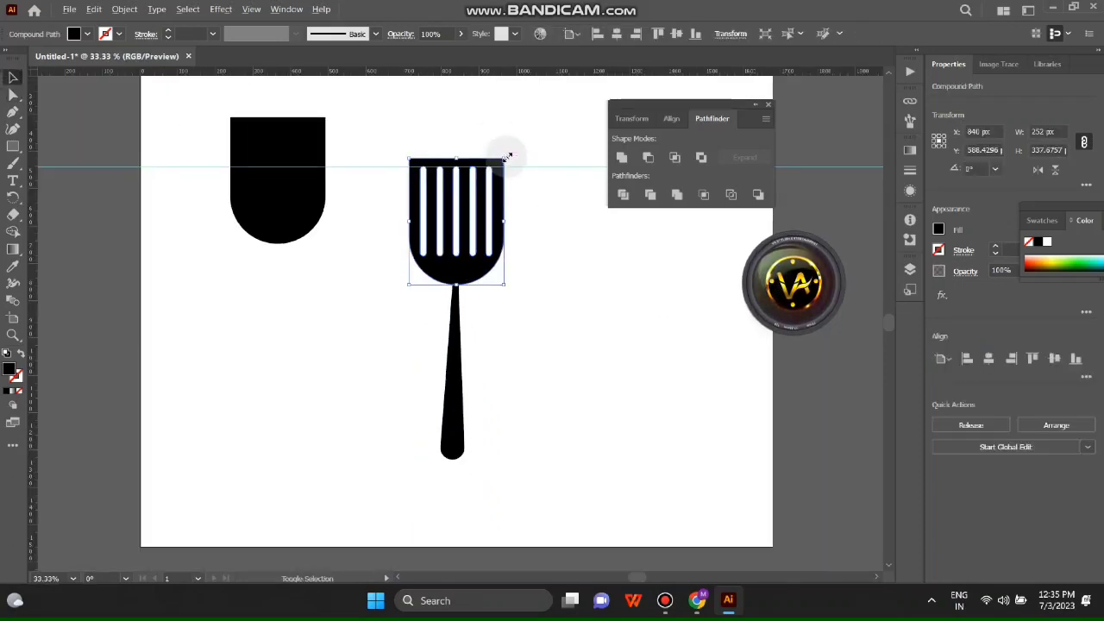
left_click_drag(504, 158, 492, 183)
left_click(597, 421)
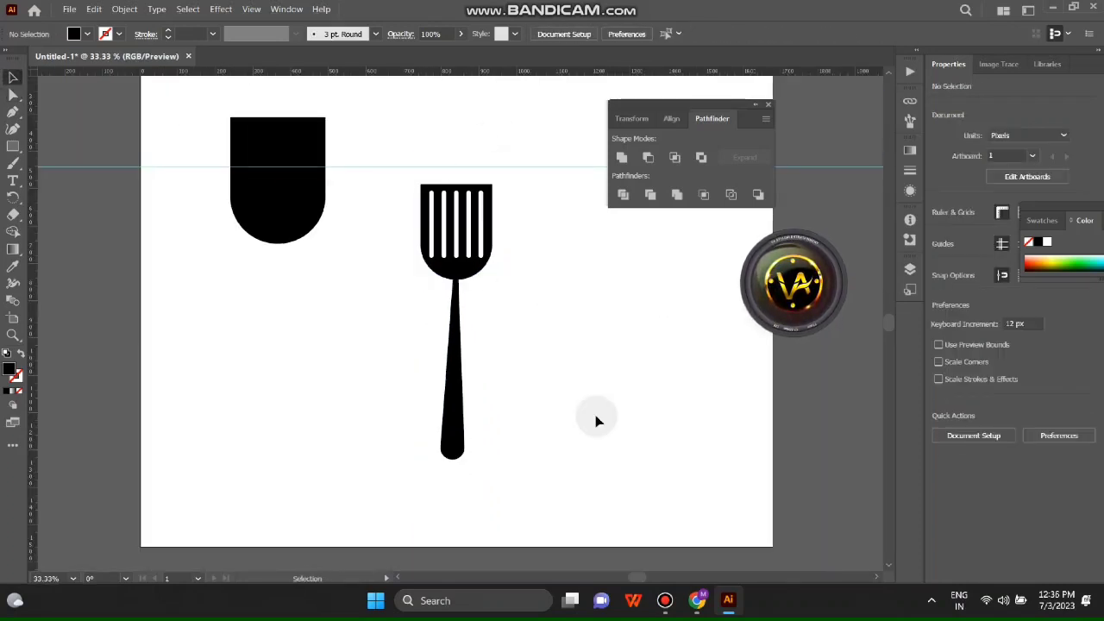
Step: Seat the slotted head on top of its handle and copy the handle under the plain head
key("ctrl+plus")
scroll(454, 384, "up", 3)
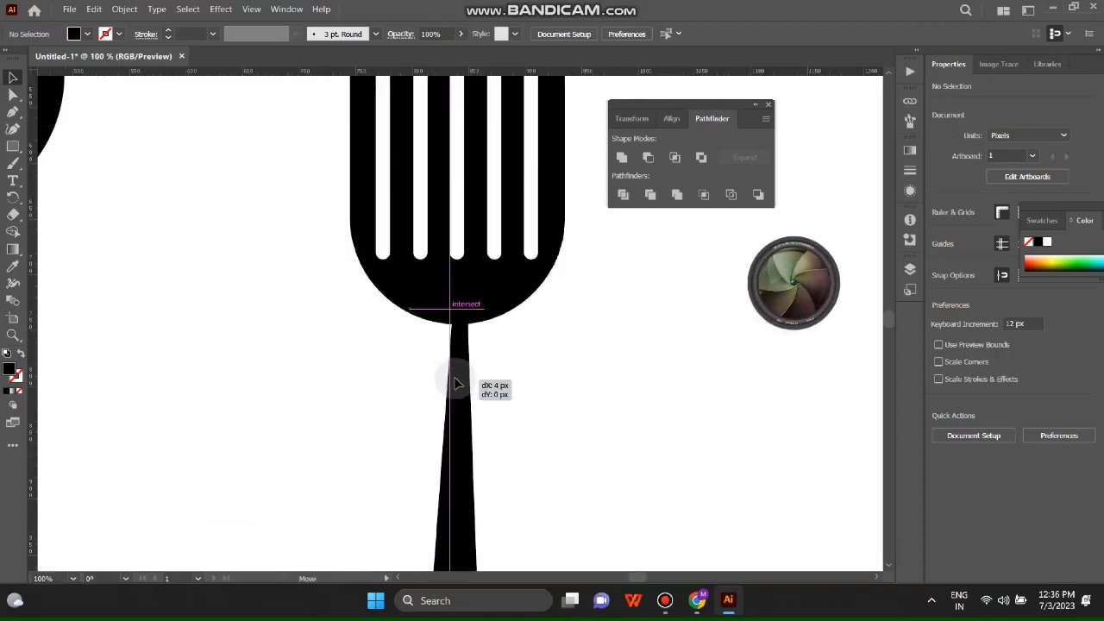
key("ctrl+0")
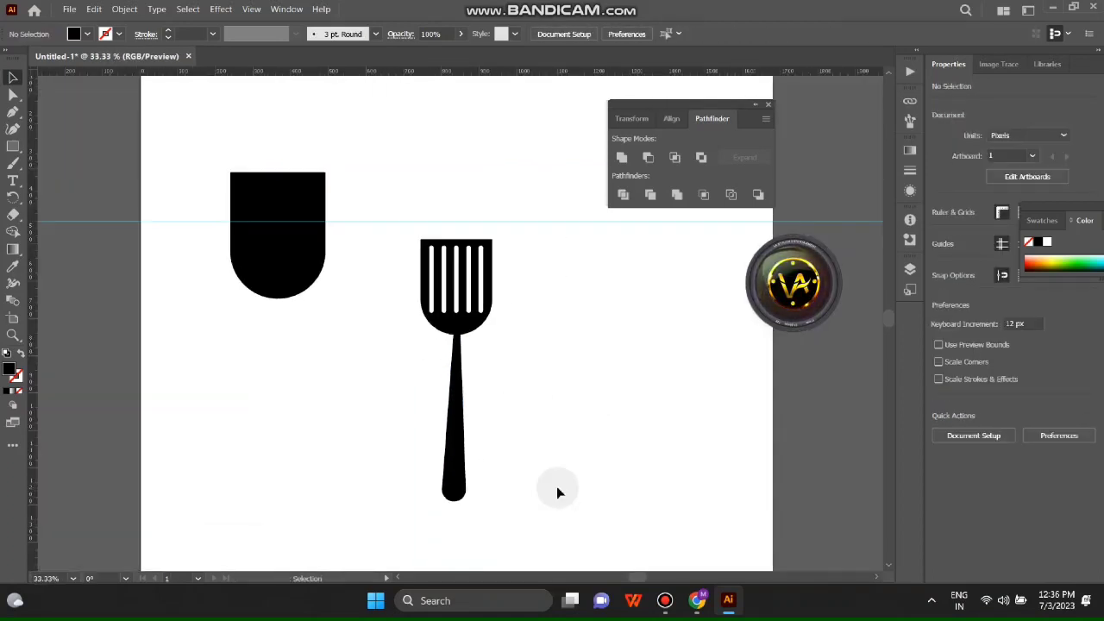
left_click(490, 289)
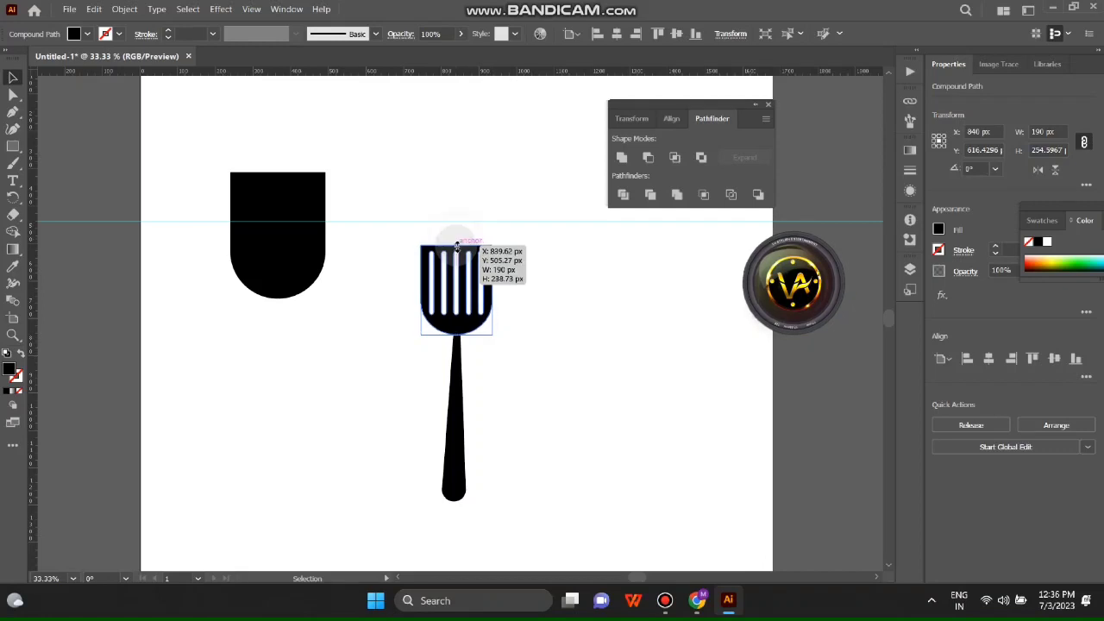
left_click_drag(457, 247, 457, 249)
key("ctrl+plus")
left_click(456, 387, "shift")
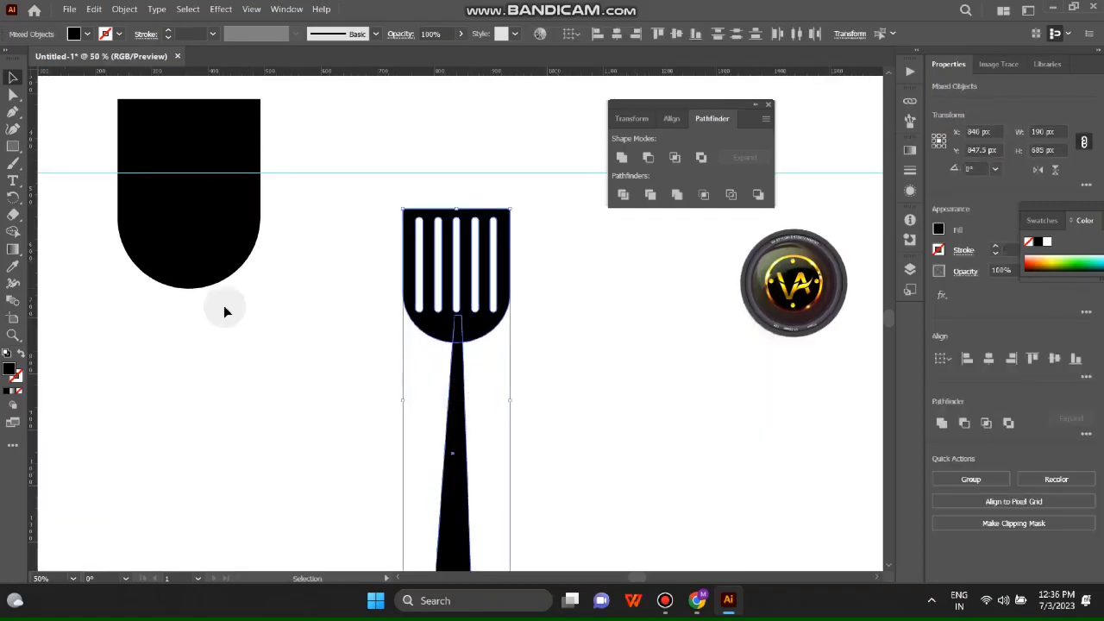
left_click(470, 470)
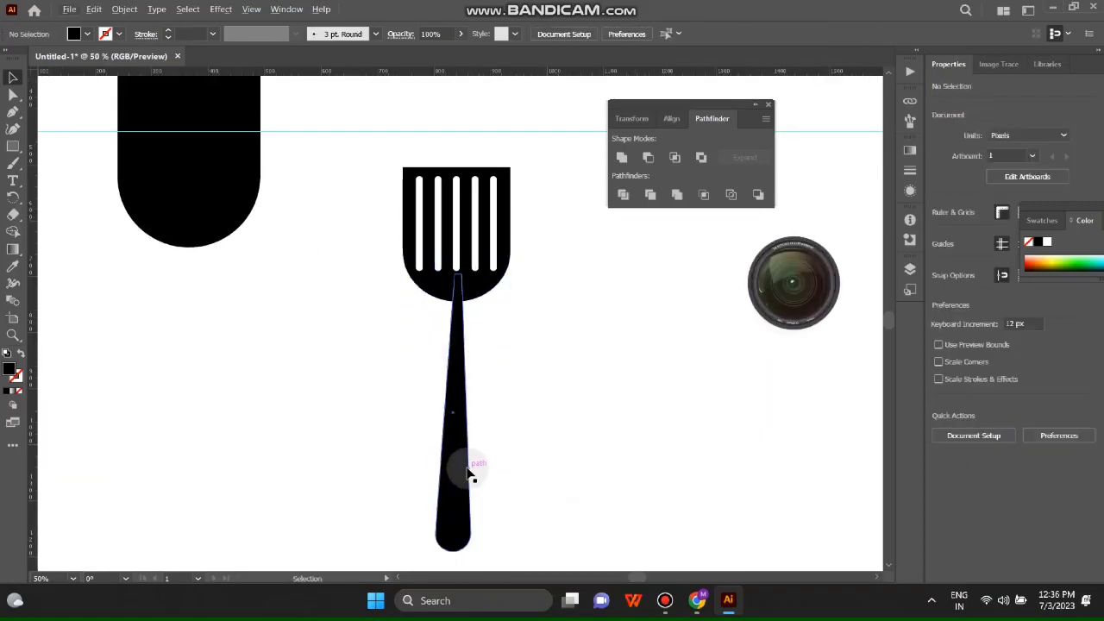
left_click_drag(484, 331, 220, 283)
scroll(512, 402, "up", 3)
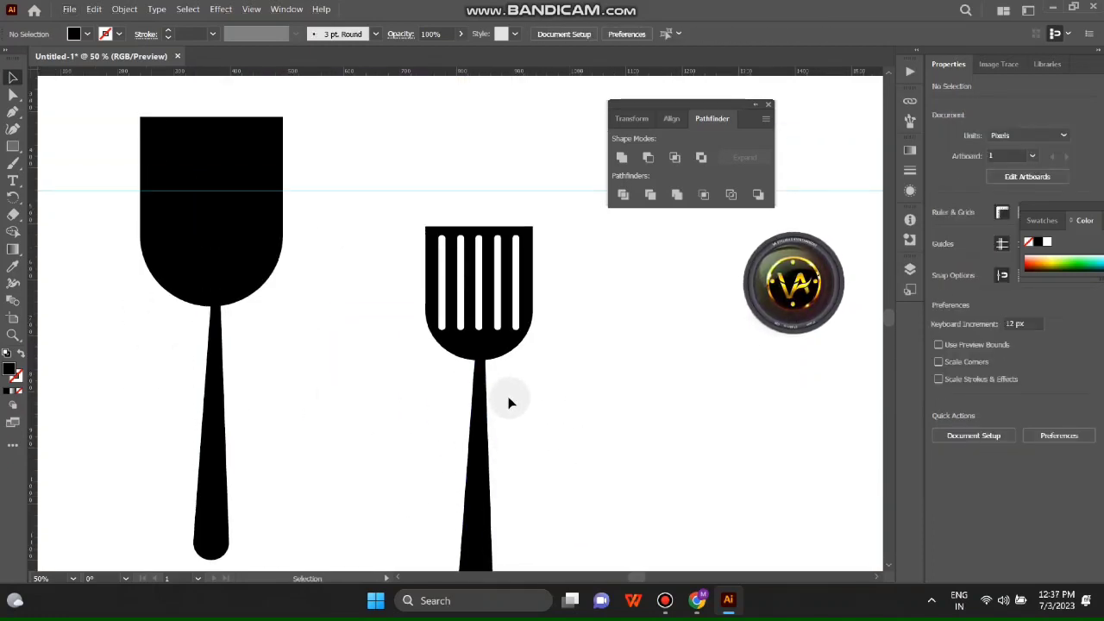
Step: Unite the slotted spatula's head and handle with Shape Builder, then deselect
left_click(488, 466)
left_click(503, 300, "shift")
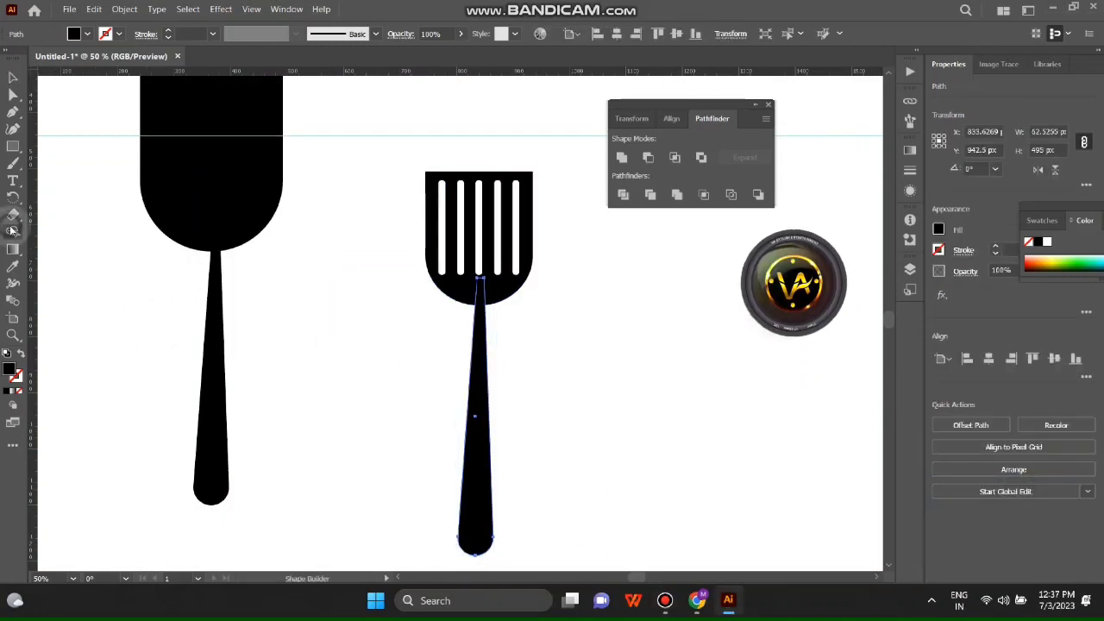
left_click(13, 78)
left_click_drag(400, 325, 509, 528)
key("shift+m")
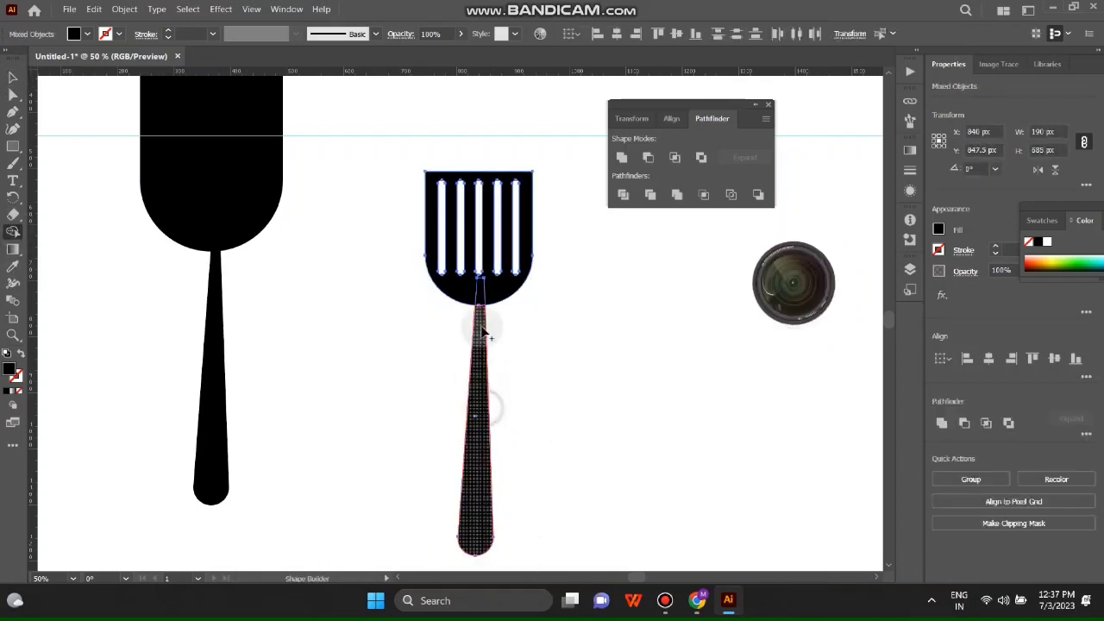
left_click_drag(480, 320, 505, 301)
key("v")
left_click(433, 429)
Step: Select the spatula handle path with the Direct Selection tool
scroll(433, 429, "down", 2)
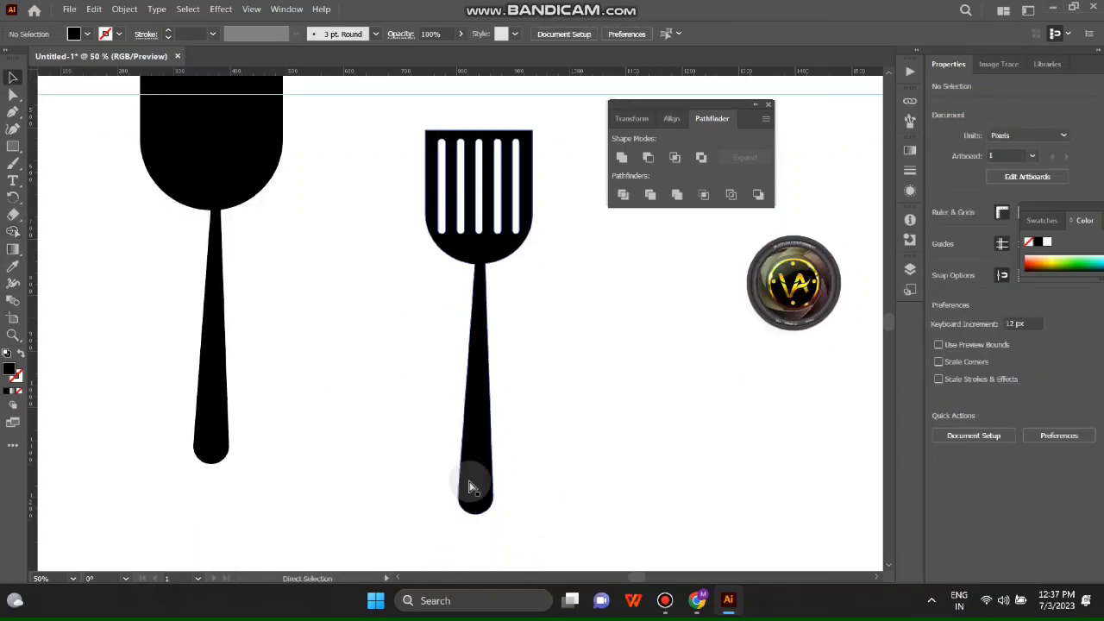
scroll(468, 483, "up", 2)
scroll(492, 374, "up", 1)
scroll(510, 373, "up", 1)
scroll(510, 373, "down", 4)
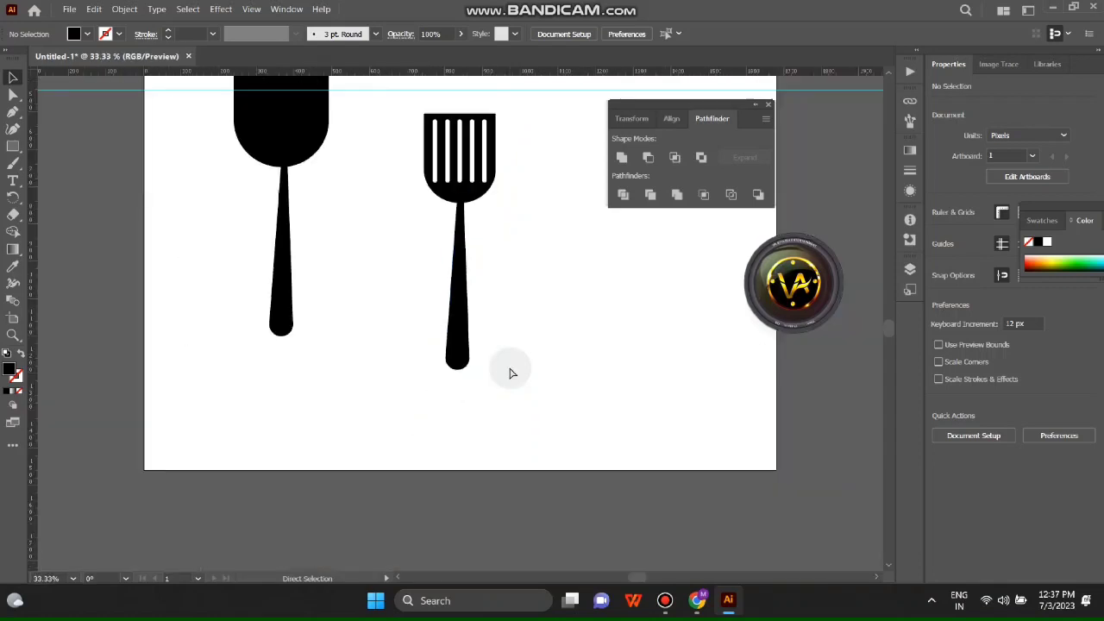
key("a")
left_click(458, 355)
scroll(458, 356, "up", 2)
scroll(460, 348, "down", 2)
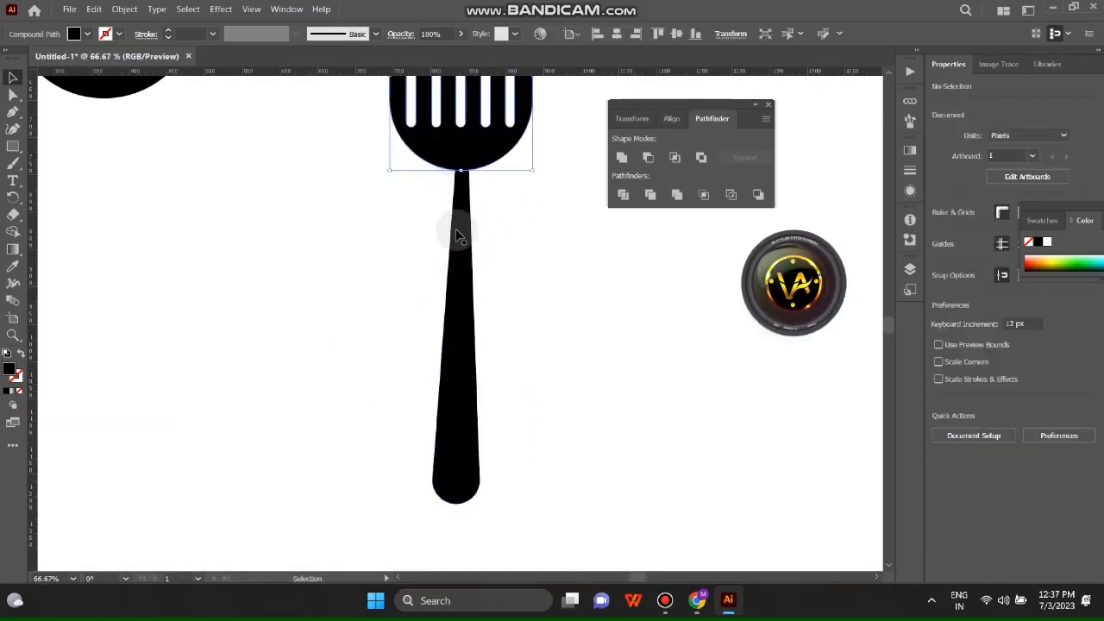
scroll(552, 90, "up", 2)
Step: Draw a white-filled hexagon and scale it to fit inside the handle tip
left_click(13, 145)
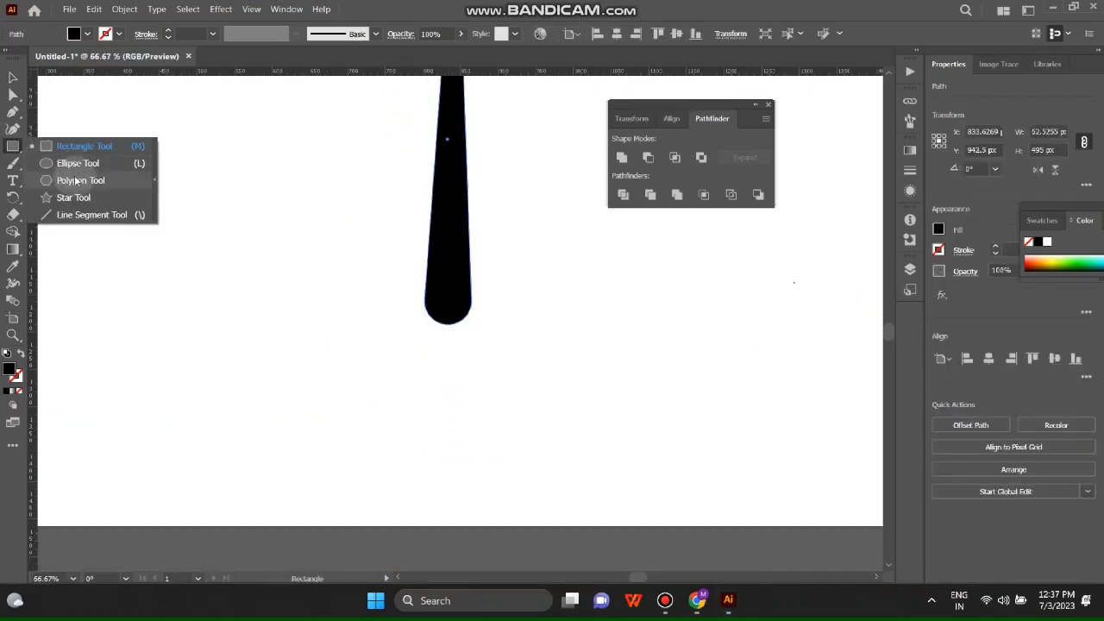
left_click(77, 181)
double_click(11, 371)
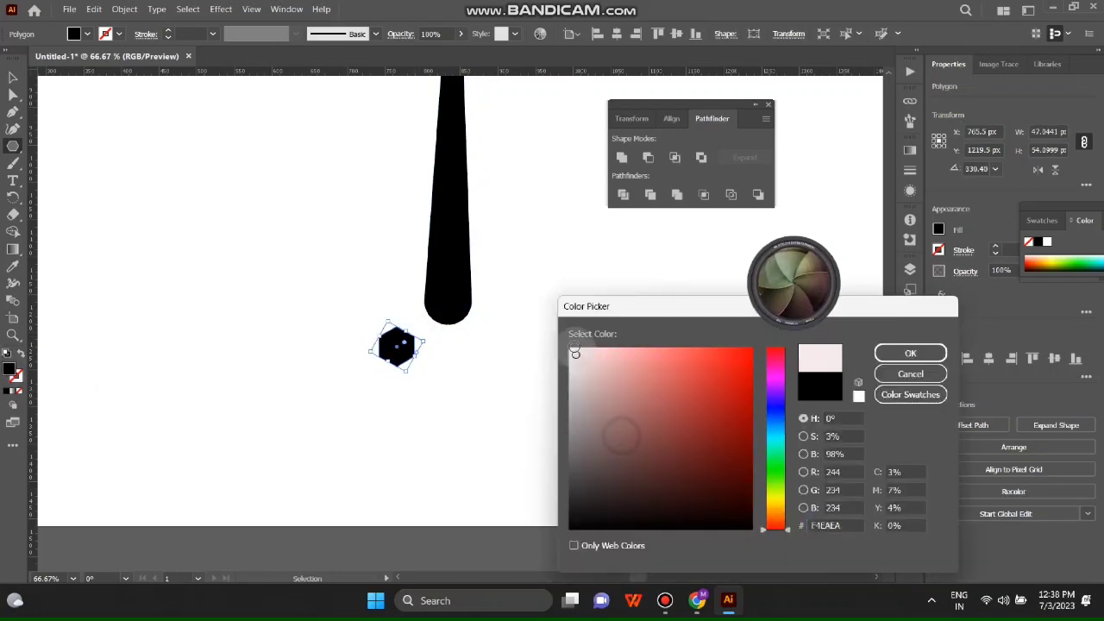
left_click(570, 349)
left_click(909, 355)
key("v")
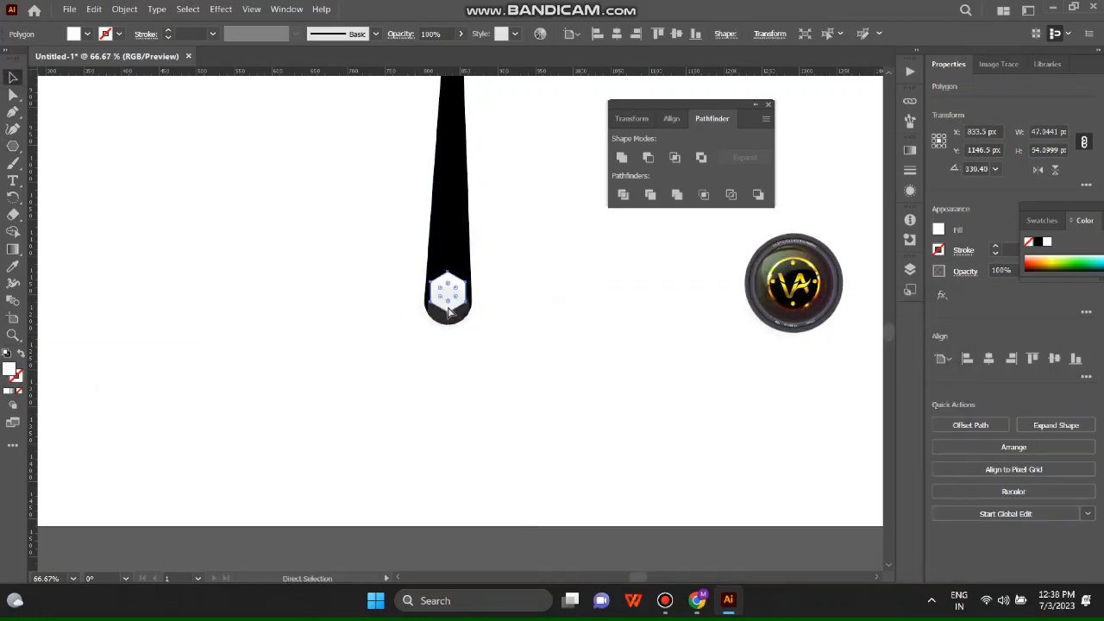
scroll(449, 312, "up", 3)
left_click_drag(529, 301, 493, 296)
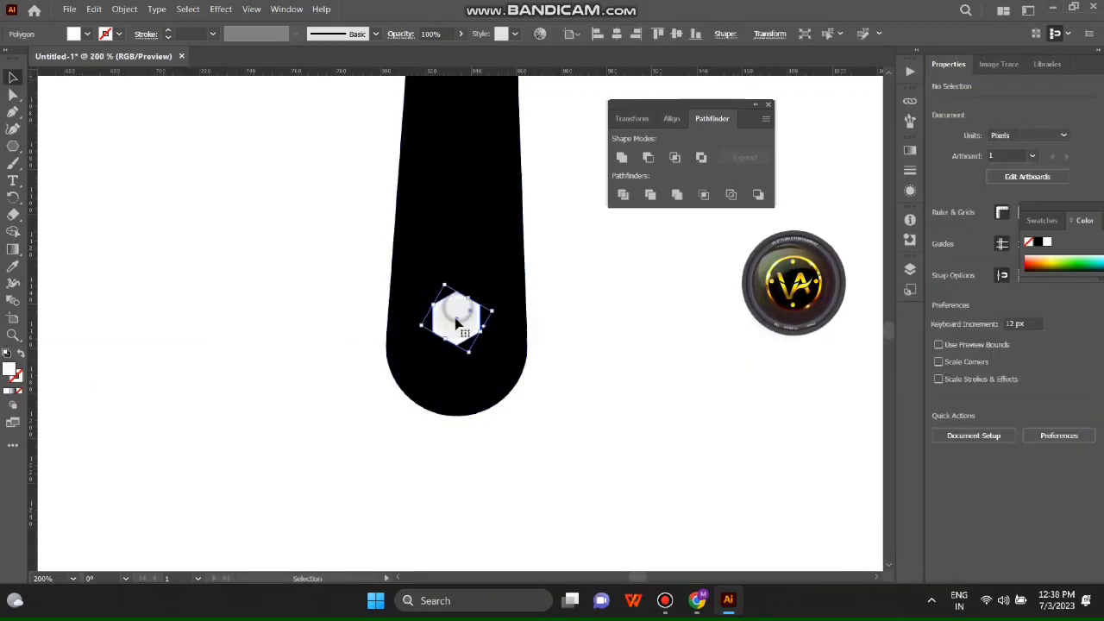
Step: Cut the hexagon out of the handle as a hole and place a handle copy under the rounded head
left_click(969, 431)
left_click(643, 362)
key("ctrl+minus")
key("ctrl+minus")
key("ctrl+minus")
key("ctrl+minus")
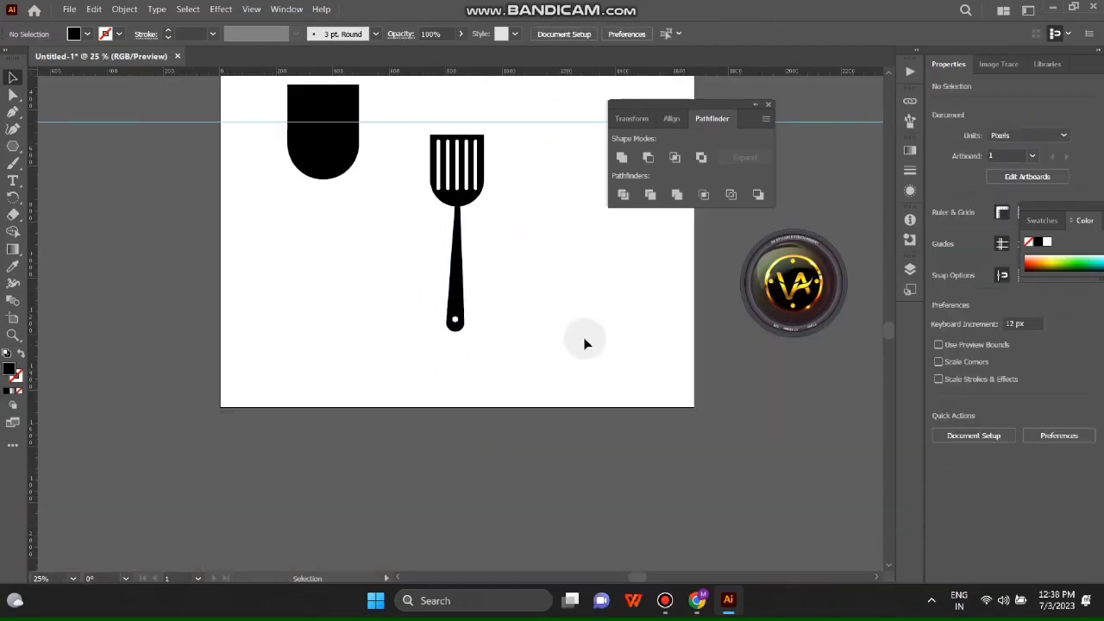
mouse_move(443, 258)
left_mouse_down()
mouse_move(331, 377)
mouse_move(319, 261)
left_mouse_up()
scroll(357, 394, "up", 1)
left_click(316, 148)
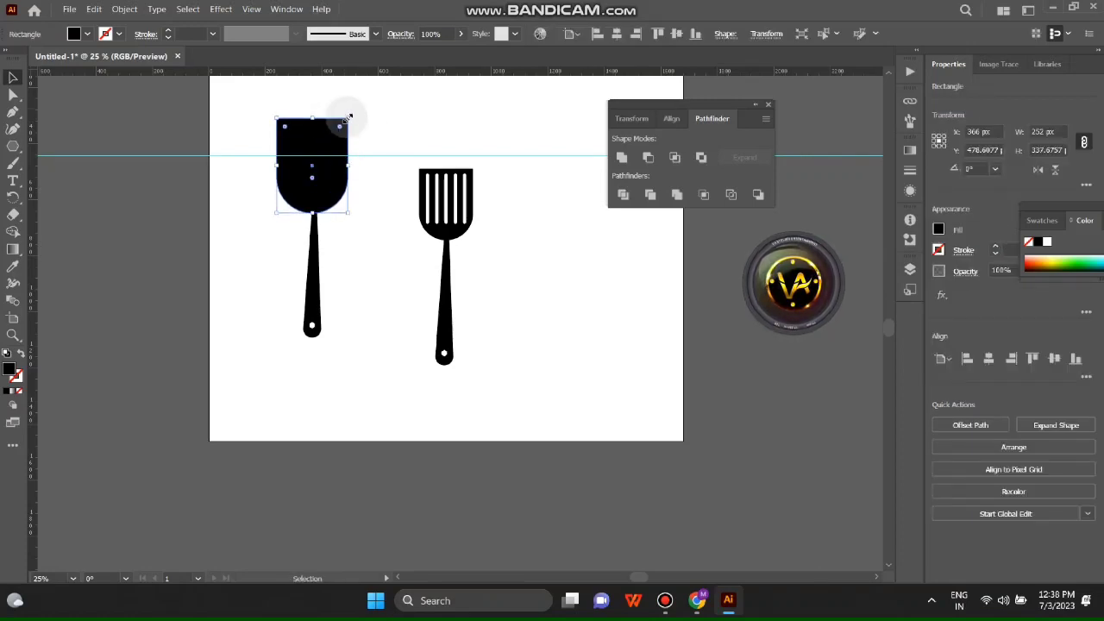
Step: Enlarge the handle under the rounded head and fit it into the head
key("ctrl+plus")
key("ctrl+plus")
key("ctrl+plus")
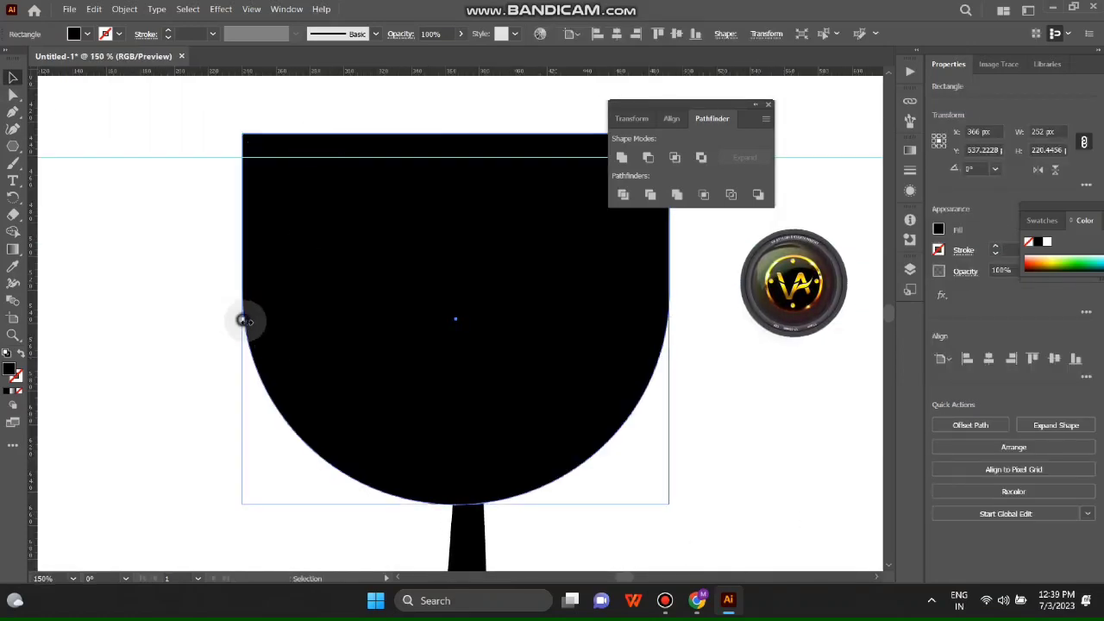
scroll(635, 308, "up", 2)
key("ctrl+minus")
key("ctrl+minus")
key("ctrl+minus")
left_click(458, 393)
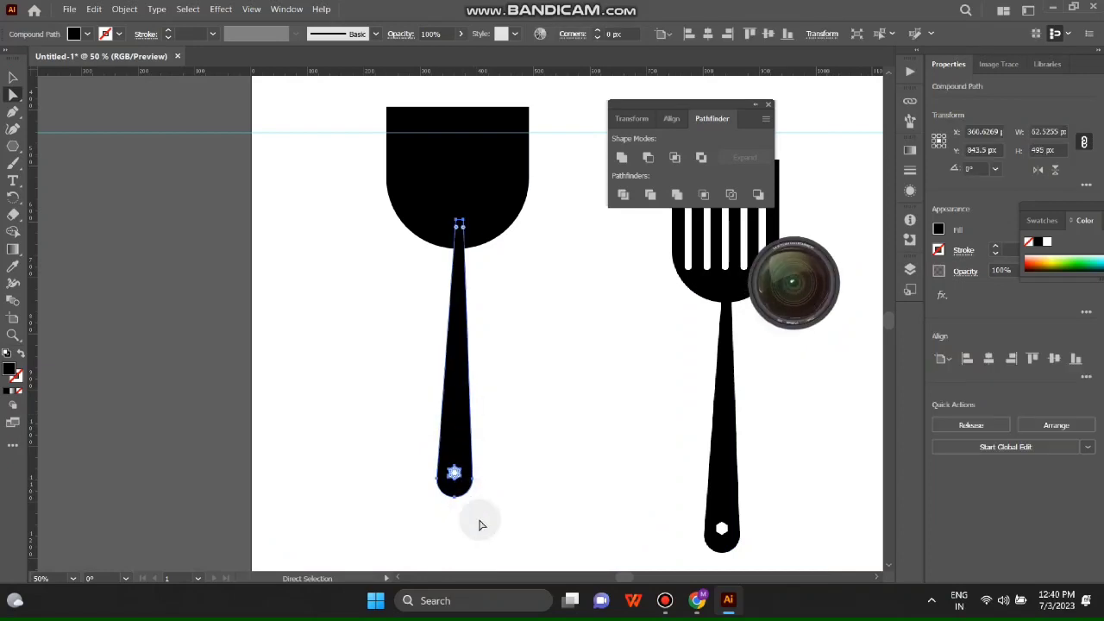
left_click_drag(473, 496, 491, 552)
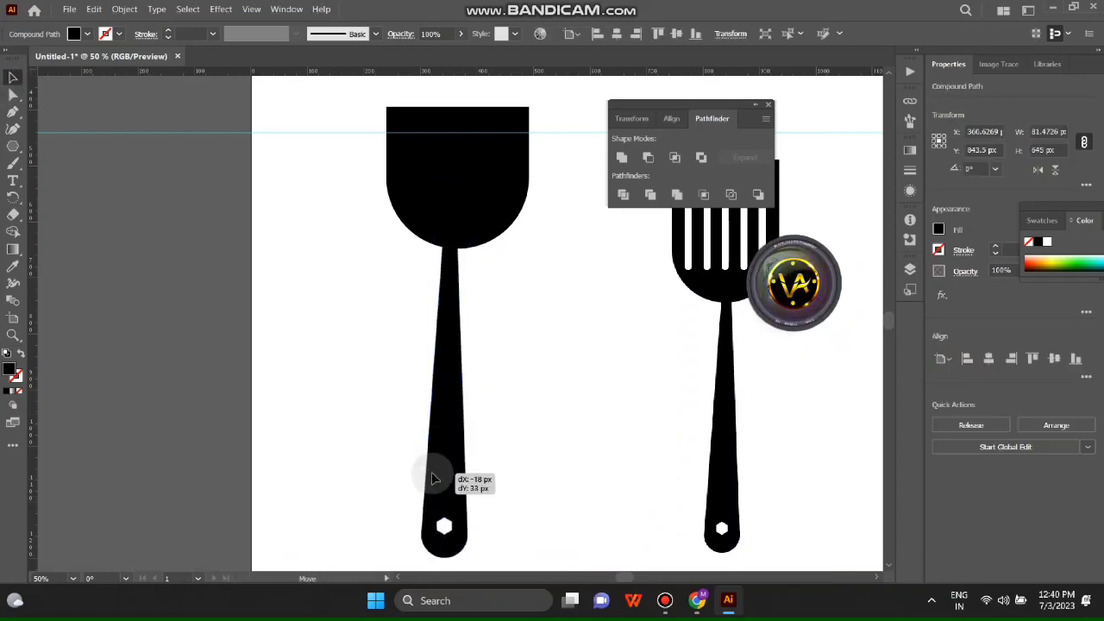
left_click(490, 422)
scroll(490, 423, "down", 1)
mouse_move(490, 552)
left_mouse_down()
mouse_move(440, 472)
mouse_move(455, 406)
left_mouse_up()
scroll(489, 423, "up", 3)
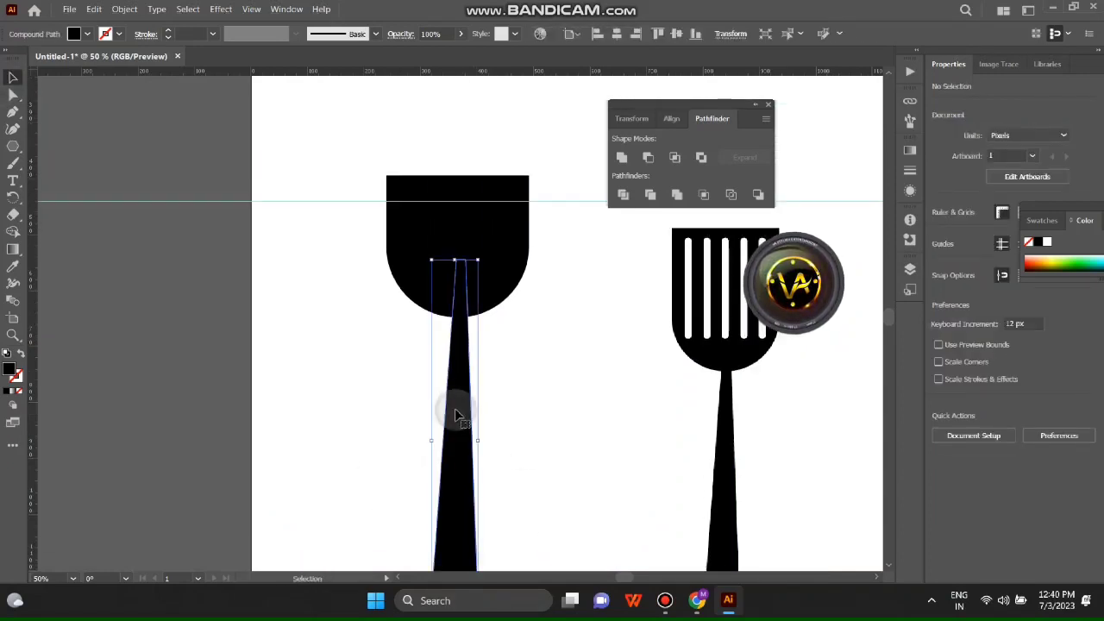
Step: Unite the rounded head and handle into one shape with Shape Builder
left_click(483, 285, "shift")
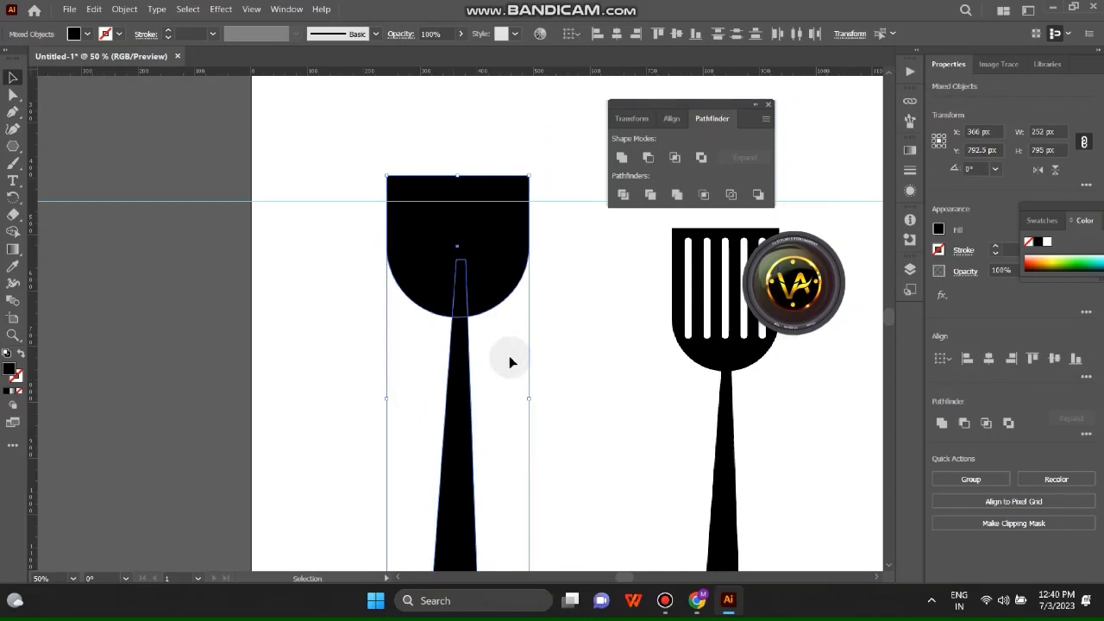
left_click(13, 232)
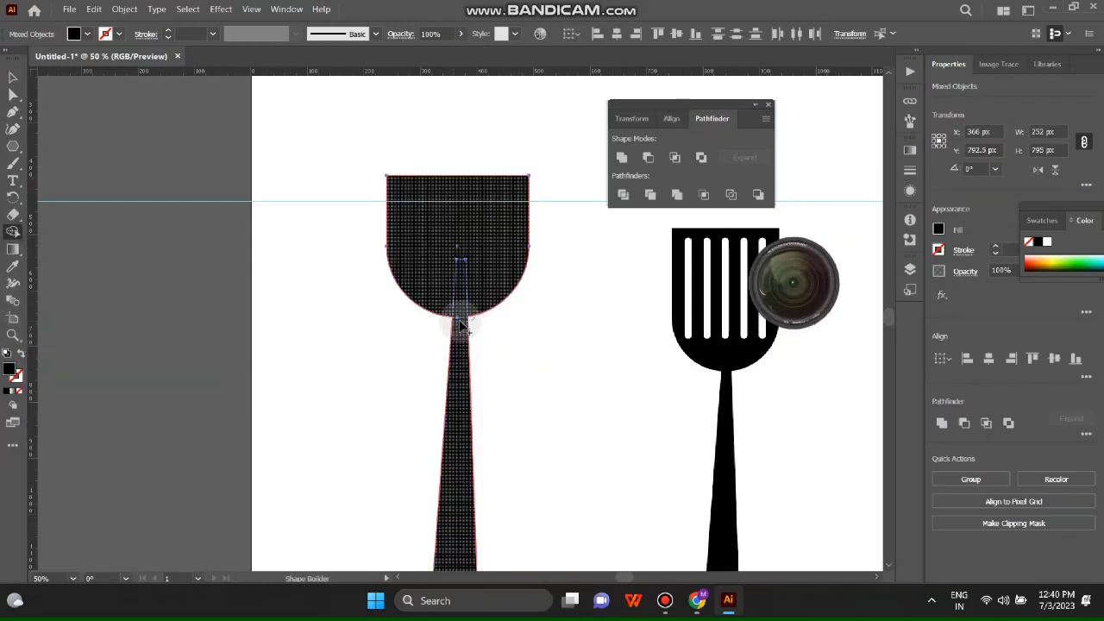
left_click_drag(460, 325, 457, 431)
scroll(422, 453, "down", 2)
Step: Shrink the solid utensil to about two-thirds and move it right of the slotted spatula
key("ctrl+minus")
key("v")
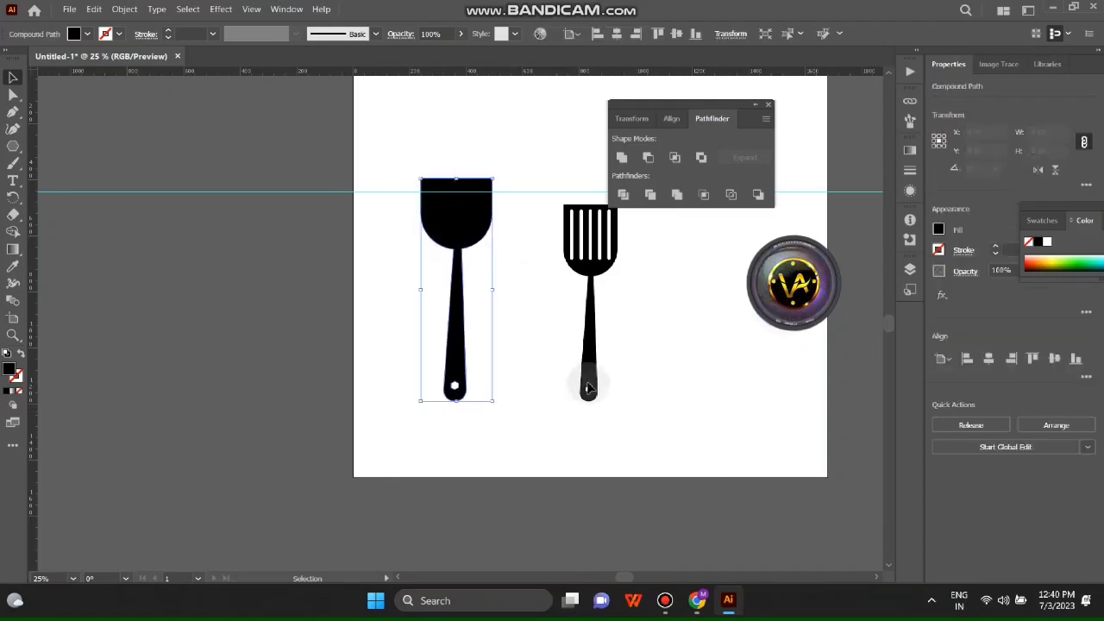
left_click_drag(492, 179, 475, 189)
mouse_move(455, 259)
left_mouse_down()
mouse_move(651, 286)
mouse_move(653, 258)
left_mouse_up()
scroll(707, 379, "up", 1)
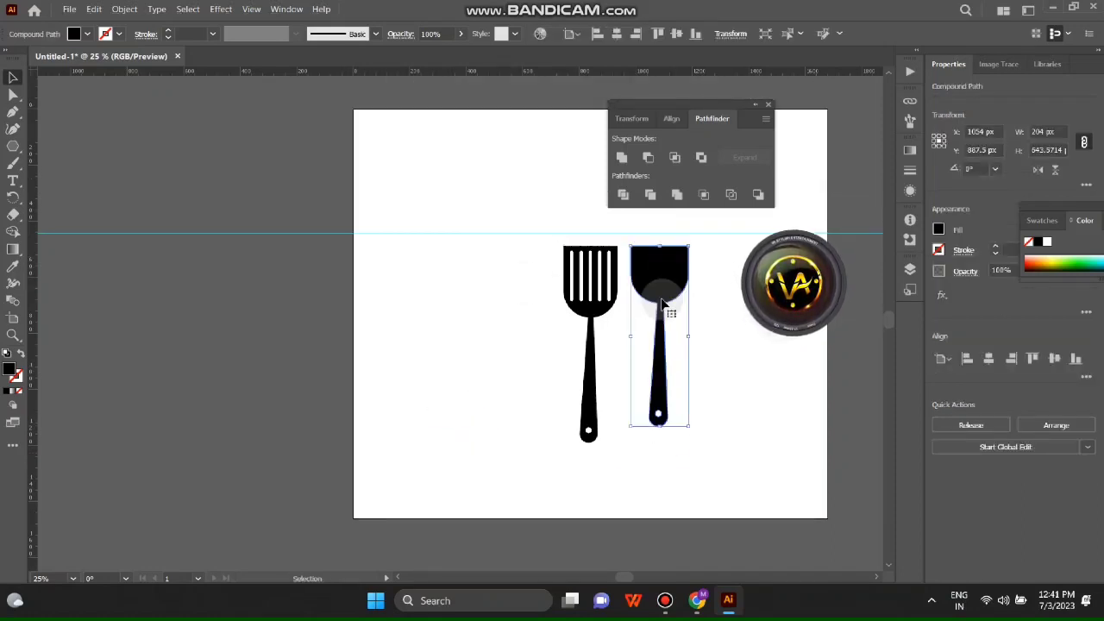
Step: Enlarge and widen the solid utensil to match the slotted spatula
mouse_move(676, 432)
left_mouse_down()
mouse_move(693, 440)
mouse_move(658, 441)
left_mouse_up()
left_click_drag(688, 344, 695, 344)
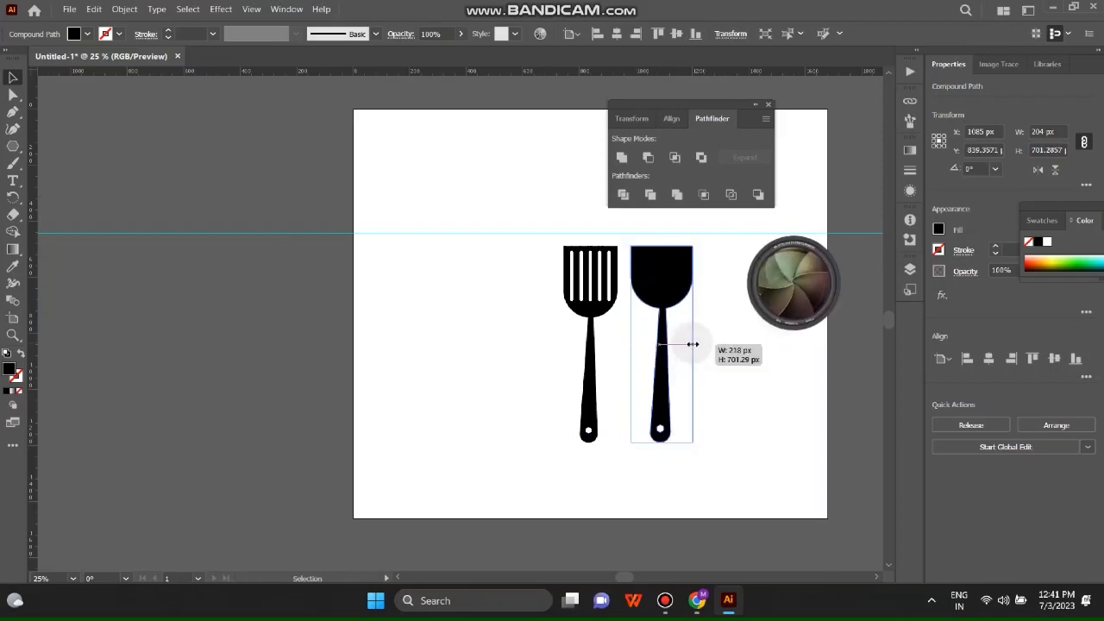
left_click(641, 482)
key("ctrl+a")
scroll(693, 389, "up", 1)
left_click(838, 547)
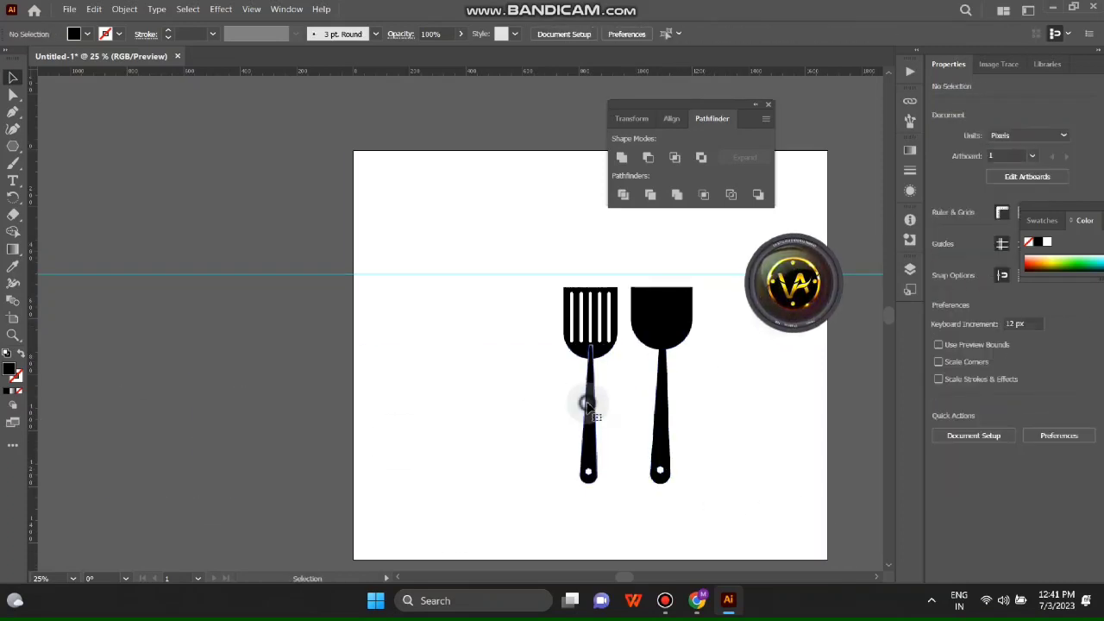
Step: Drag both the slotted spatula and the solid utensil off the artboard's left edge
left_click(586, 406)
key("v")
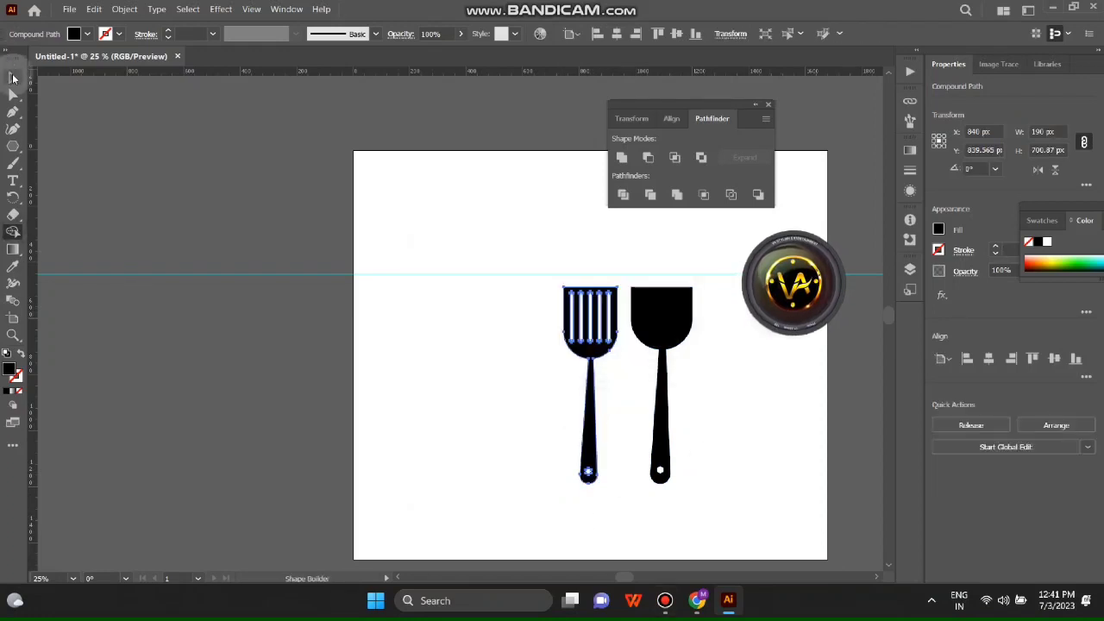
left_click_drag(589, 405, 181, 405)
mouse_move(661, 320)
left_mouse_down()
mouse_move(248, 320)
mouse_move(251, 329)
left_mouse_up()
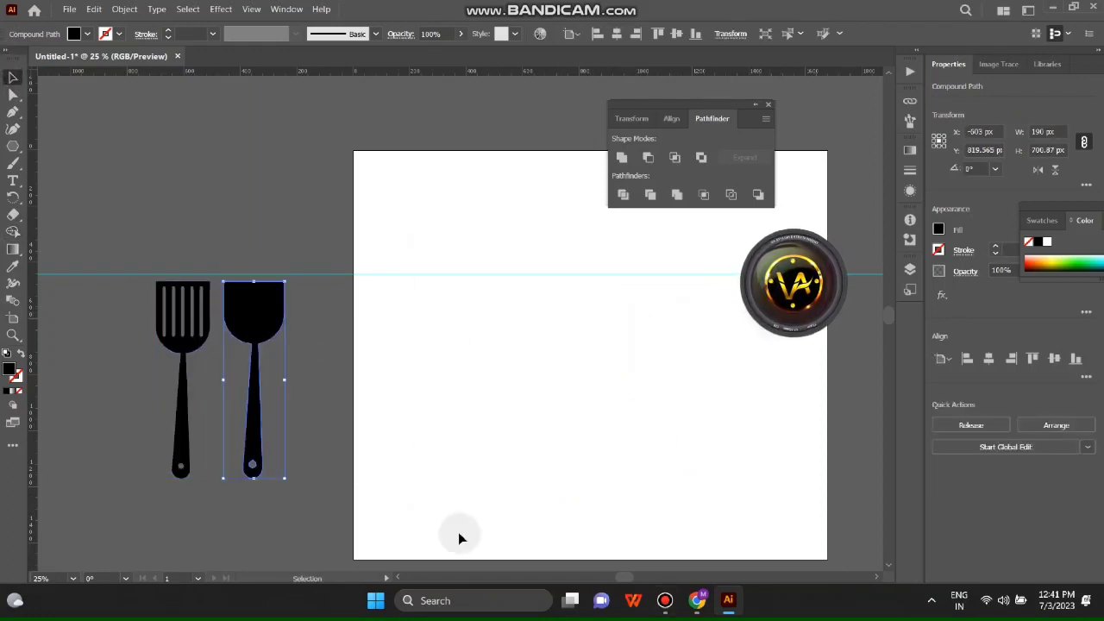
left_click(520, 482)
scroll(604, 405, "down", 2)
scroll(730, 330, "right", 1)
left_click(142, 328)
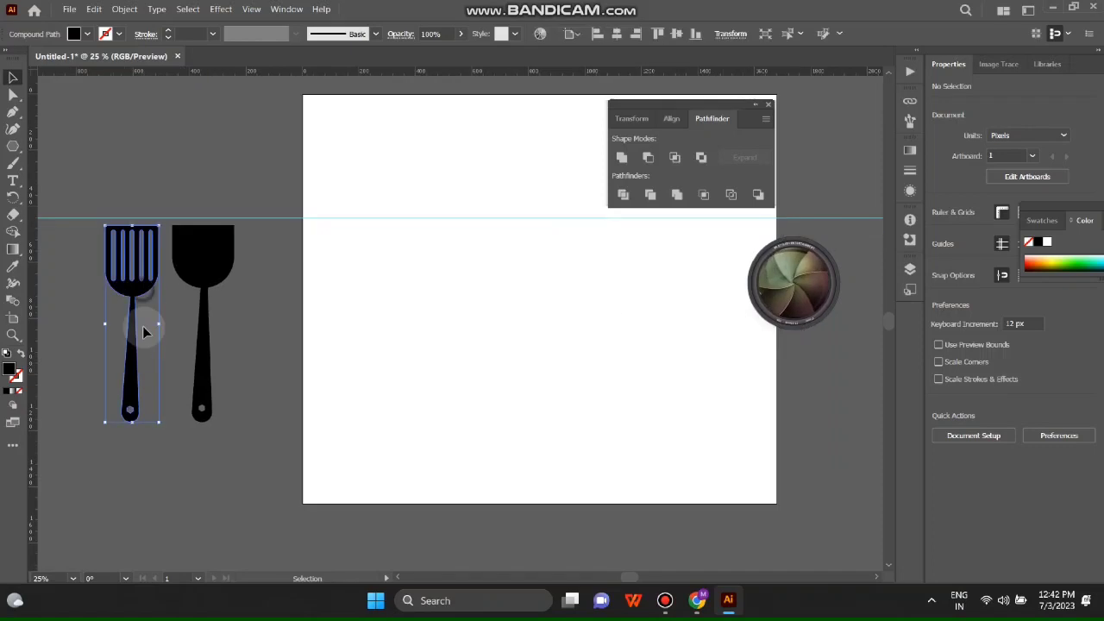
left_click(203, 345)
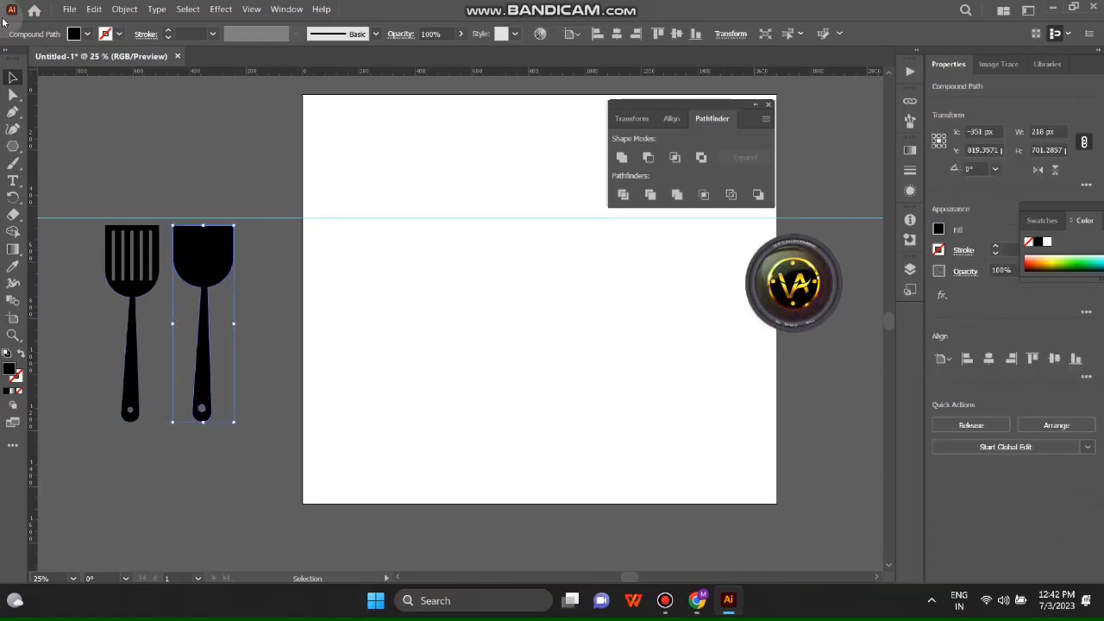
left_click_drag(481, 309, 473, 302)
Step: Undo the stray hexagon, draw a black circle, and raise the utensils level with it
key("ctrl+z")
key("l")
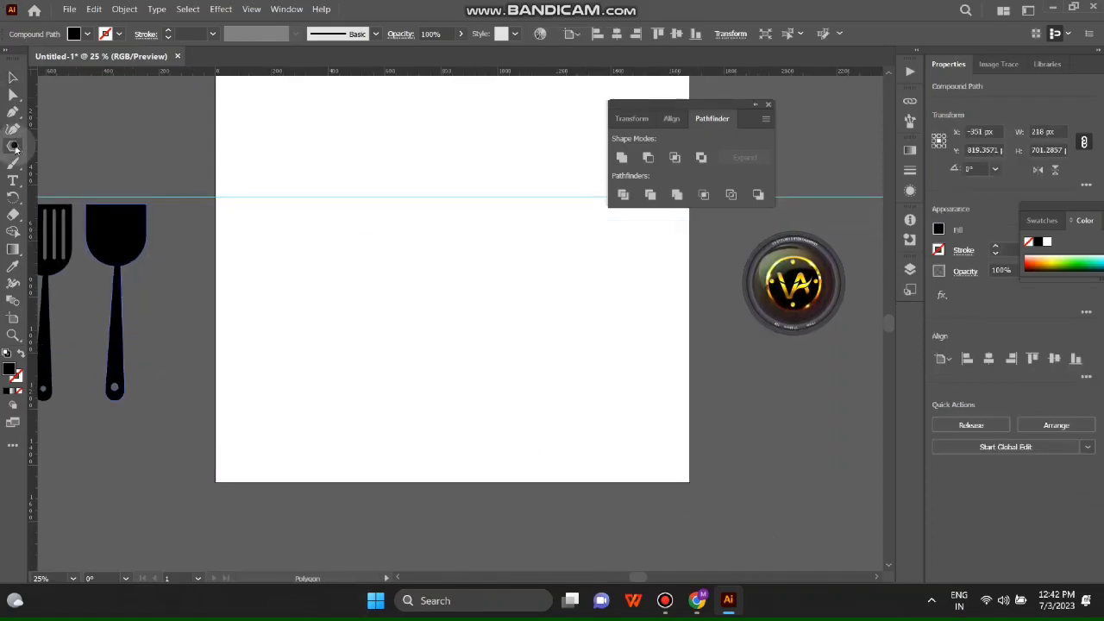
left_click_drag(404, 363, 480, 289)
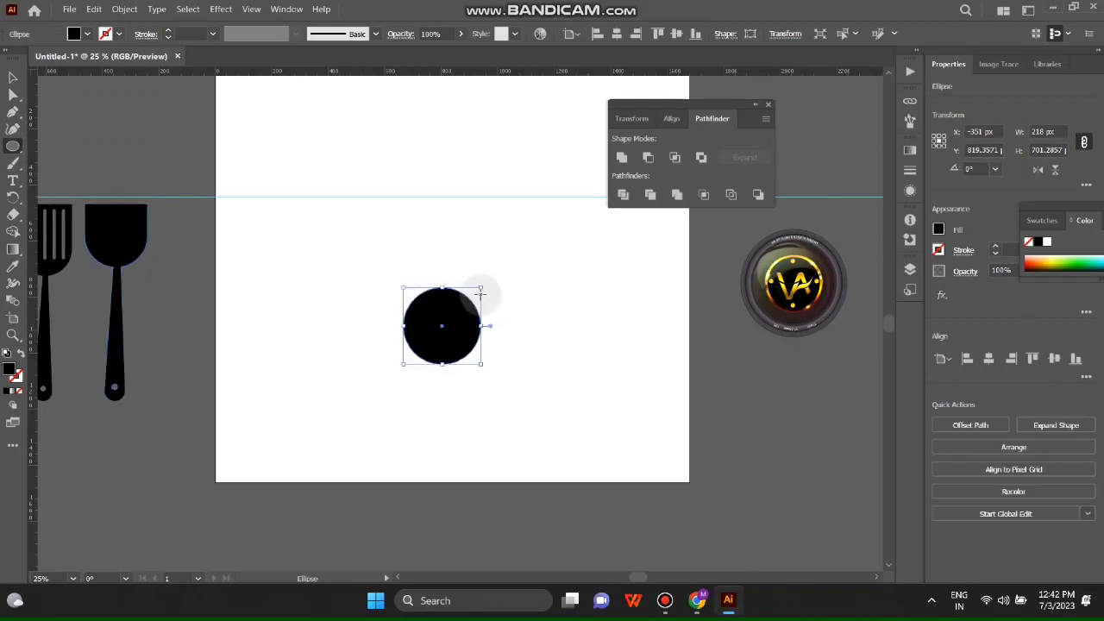
left_click(12, 75)
left_click_drag(444, 326, 458, 226)
mouse_move(126, 247)
left_mouse_down()
mouse_move(360, 332)
mouse_move(390, 297)
left_mouse_up()
Step: Copy the circle into an overlapping three-circle cloud and draw a rectangle beneath it
scroll(389, 298, "up", 2)
scroll(678, 402, "right", 3)
mouse_move(366, 243)
left_mouse_down()
mouse_move(392, 238)
mouse_move(301, 308)
mouse_move(462, 311)
left_mouse_up()
left_click(386, 483)
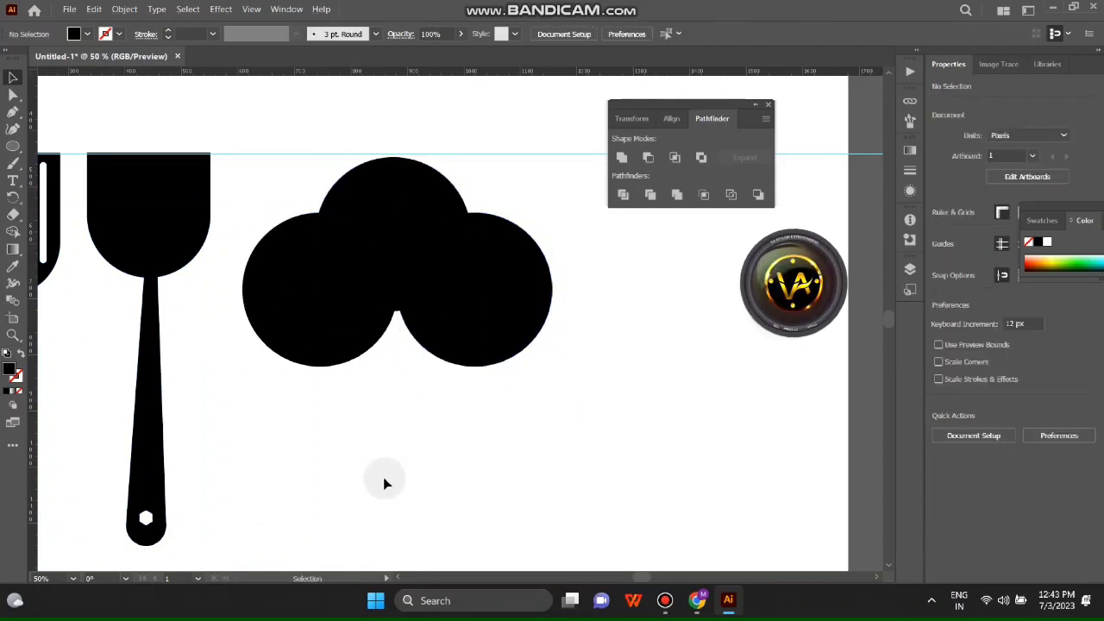
left_click(12, 146)
mouse_move(345, 448)
left_mouse_down()
mouse_move(451, 250)
mouse_move(470, 251)
left_mouse_up()
Step: Widen the rectangle evenly on both sides and lower its top edge slightly
key("v")
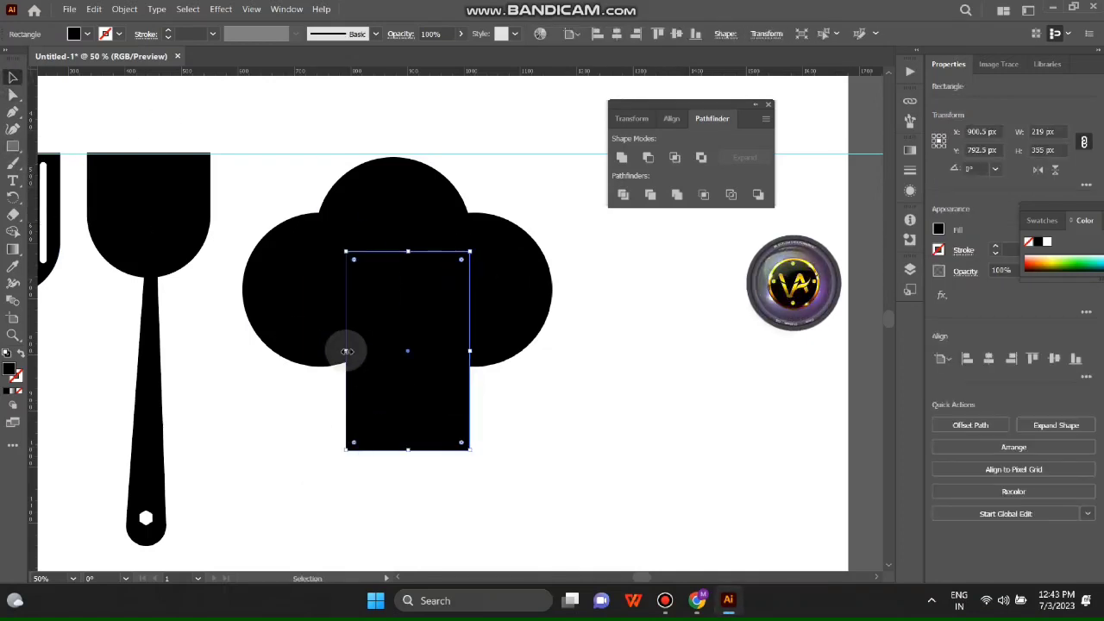
left_click_drag(346, 351, 334, 351)
left_click_drag(470, 351, 496, 352)
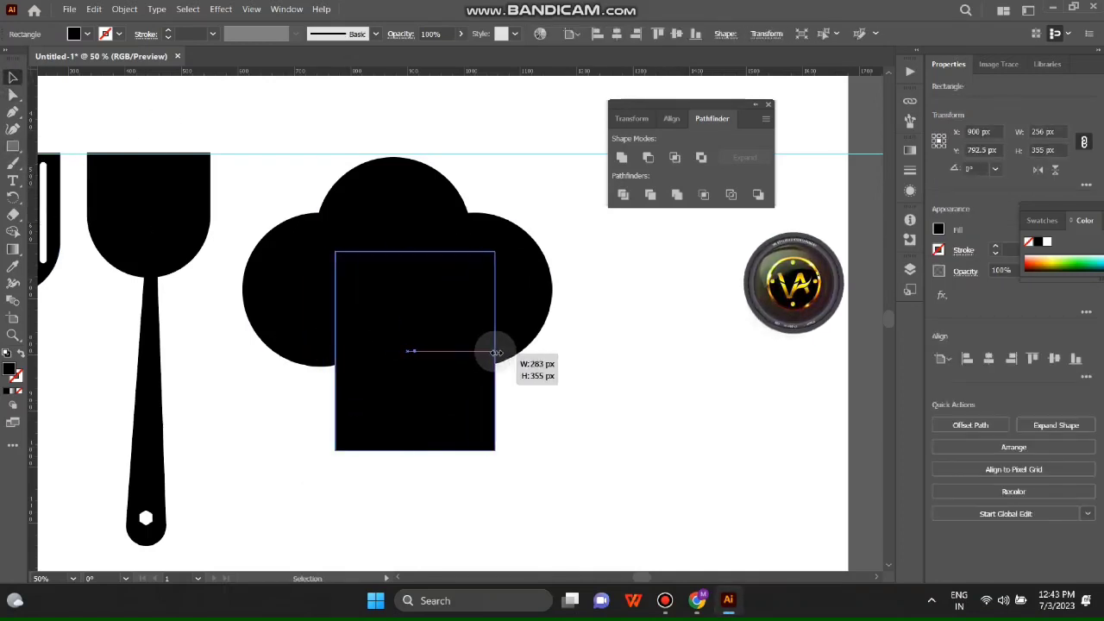
left_click_drag(334, 352, 303, 351)
scroll(523, 374, "down", 2)
left_click_drag(414, 322, 414, 357)
left_click(489, 460)
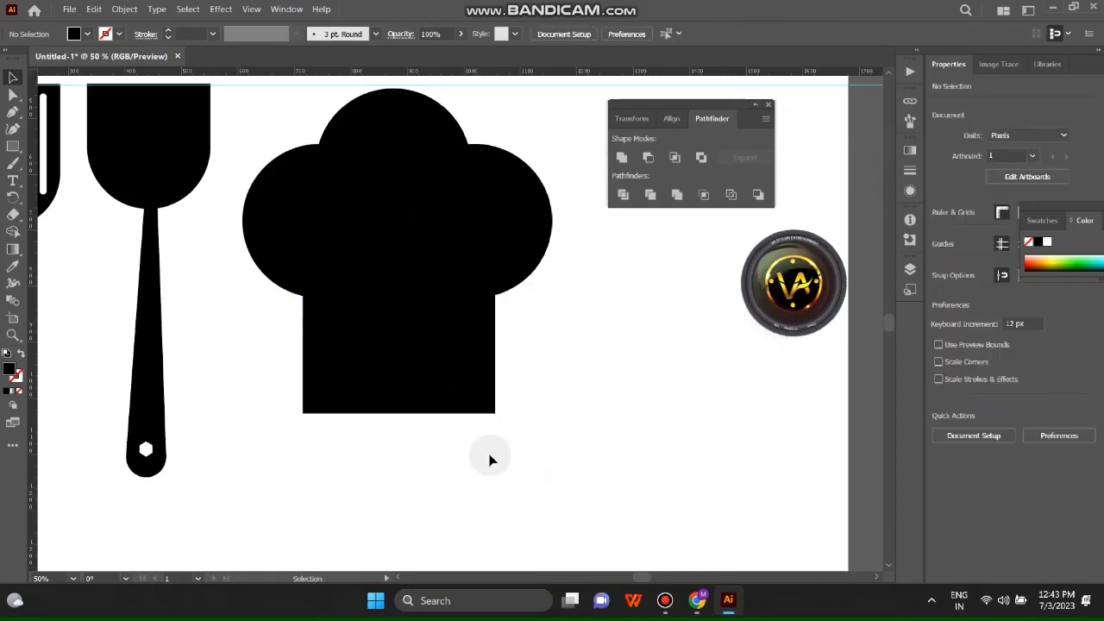
left_click(422, 366)
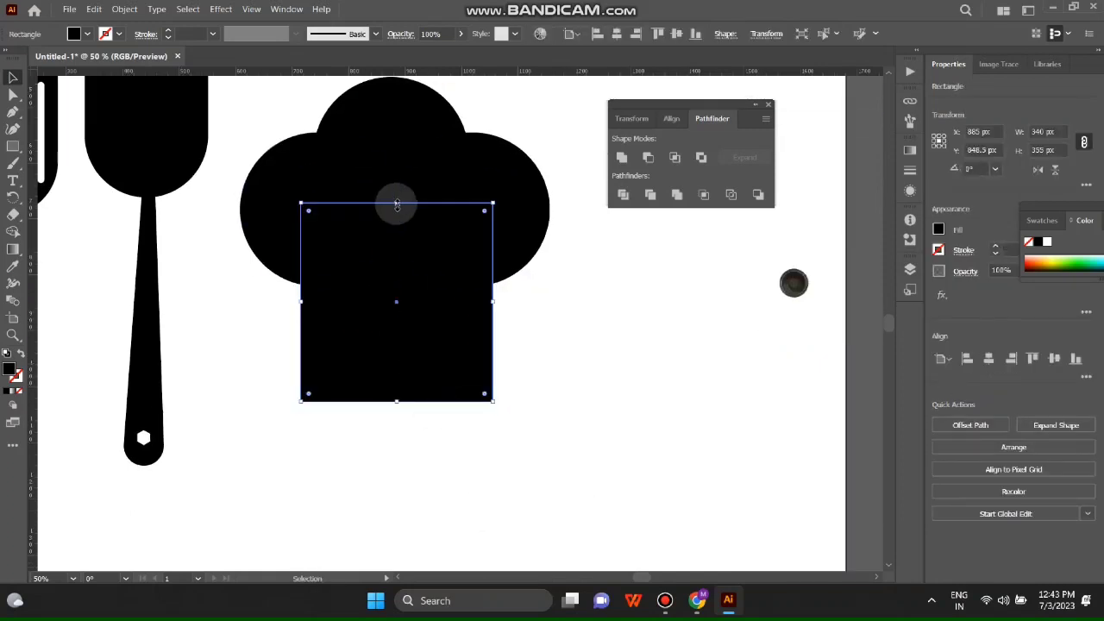
left_click_drag(397, 205, 395, 215)
left_click(539, 332)
Step: Pull the rectangle's bottom corners outward to flare it into a trapezoid
key("ctrl+plus")
key("ctrl+plus")
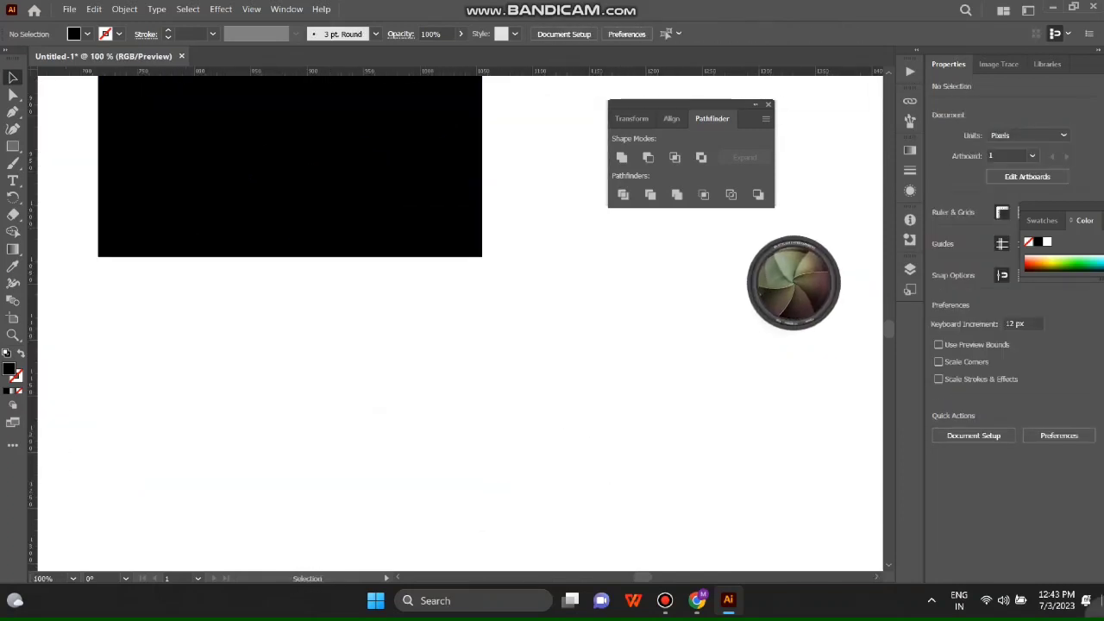
key("a")
scroll(451, 337, "up", 3)
scroll(493, 345, "left", 2)
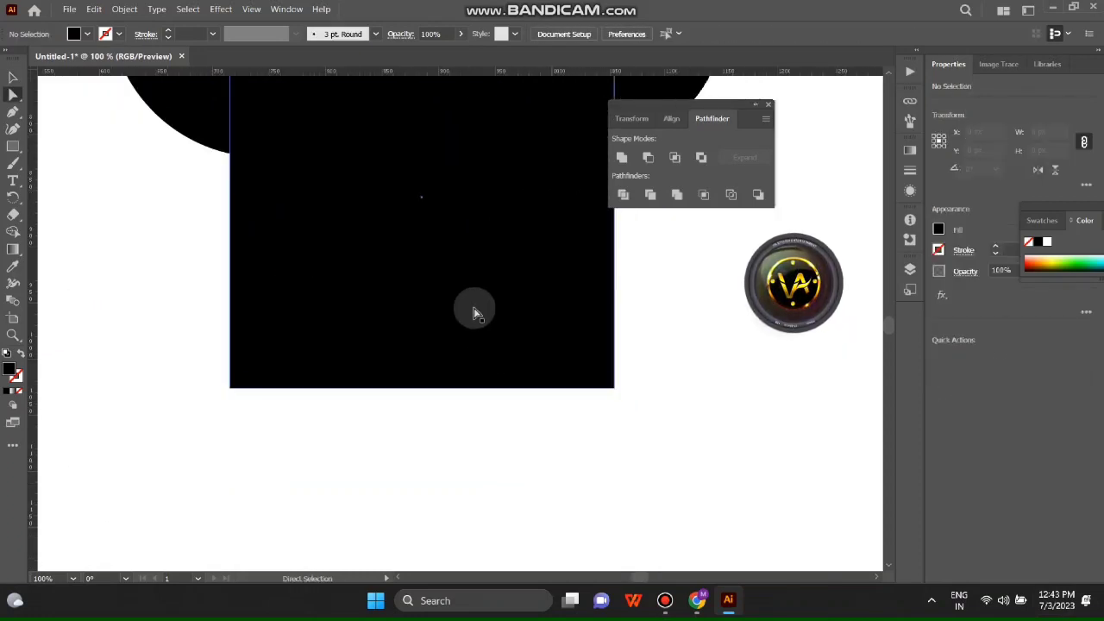
left_click_drag(230, 387, 161, 387)
left_click_drag(614, 387, 667, 384)
key("ctrl+minus")
key("ctrl+minus")
key("ctrl+minus")
left_click(697, 369)
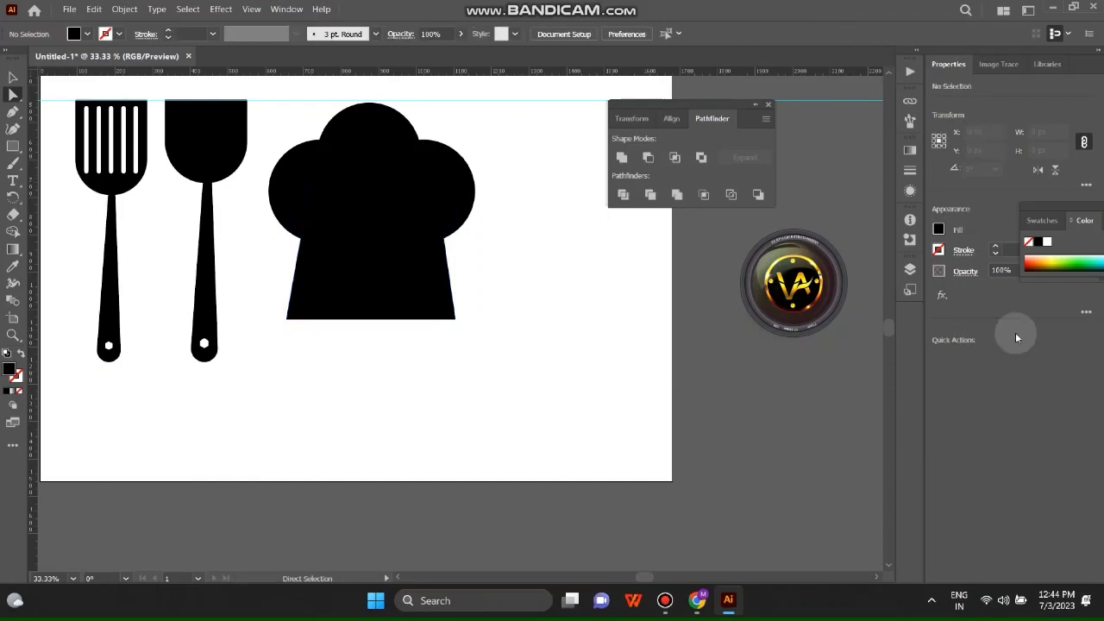
Step: Position the trapezoid under the three circles to complete the chef's hat
left_click(365, 289)
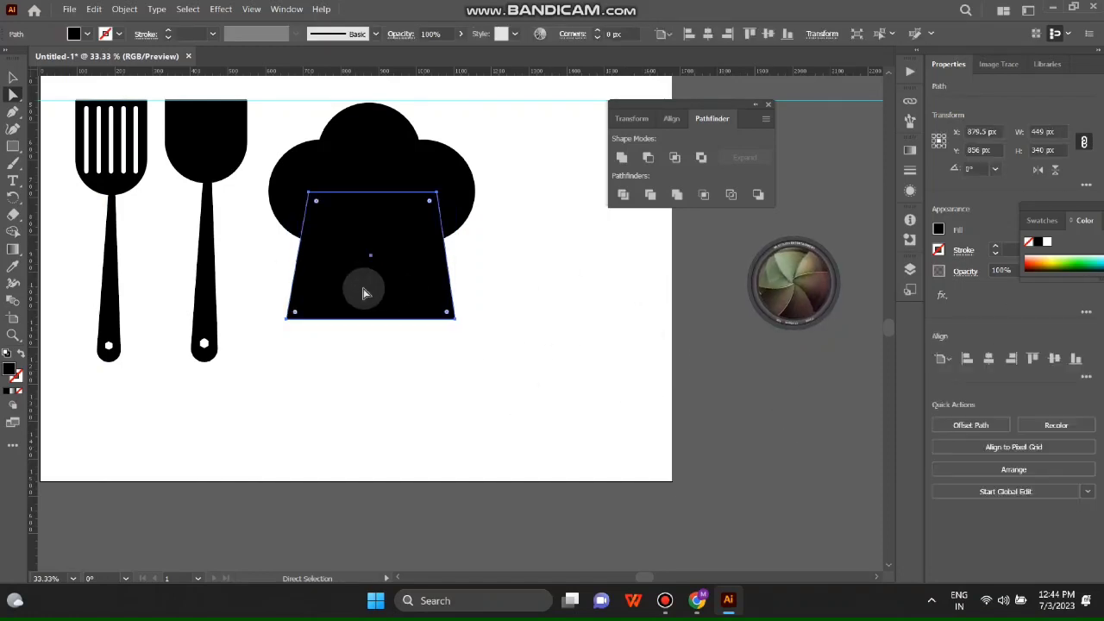
left_click_drag(366, 291, 371, 291)
left_click(394, 414)
key("ctrl+plus")
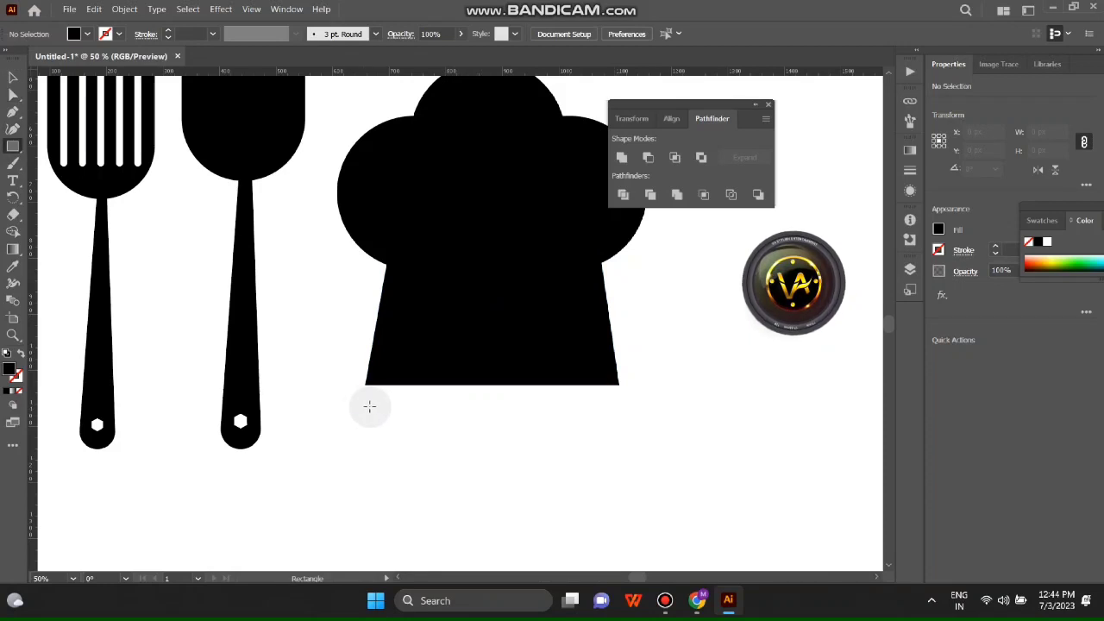
Step: Draw a wide bar under the hat, make it 44 px tall, and fully round its corners
left_click_drag(366, 385, 652, 403)
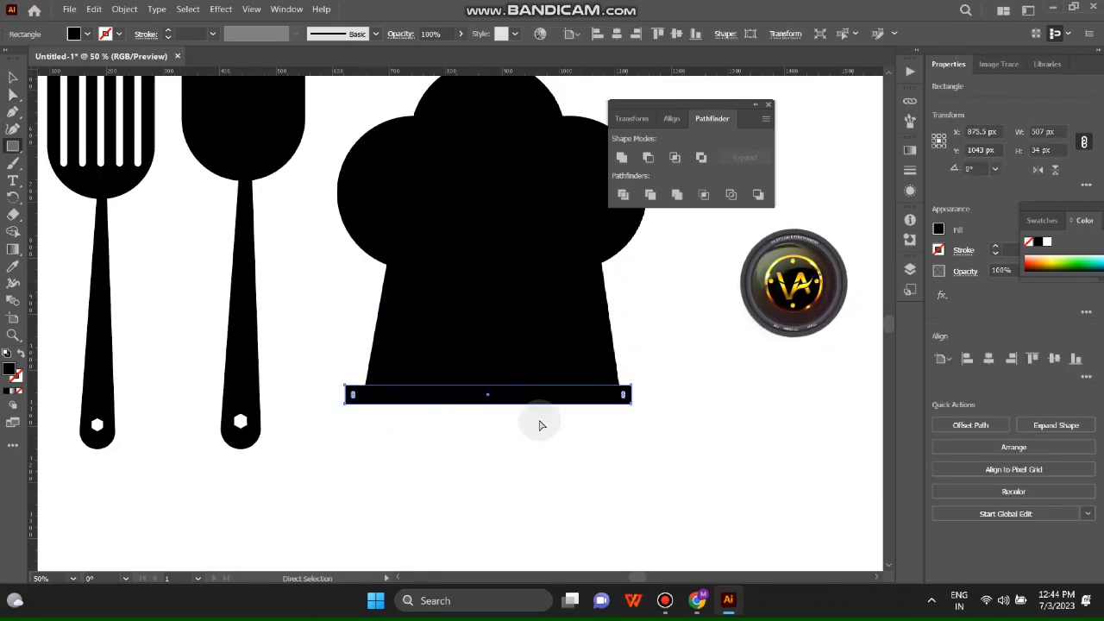
key("ctrl+plus")
key("ctrl+plus")
left_click_drag(456, 301, 456, 290)
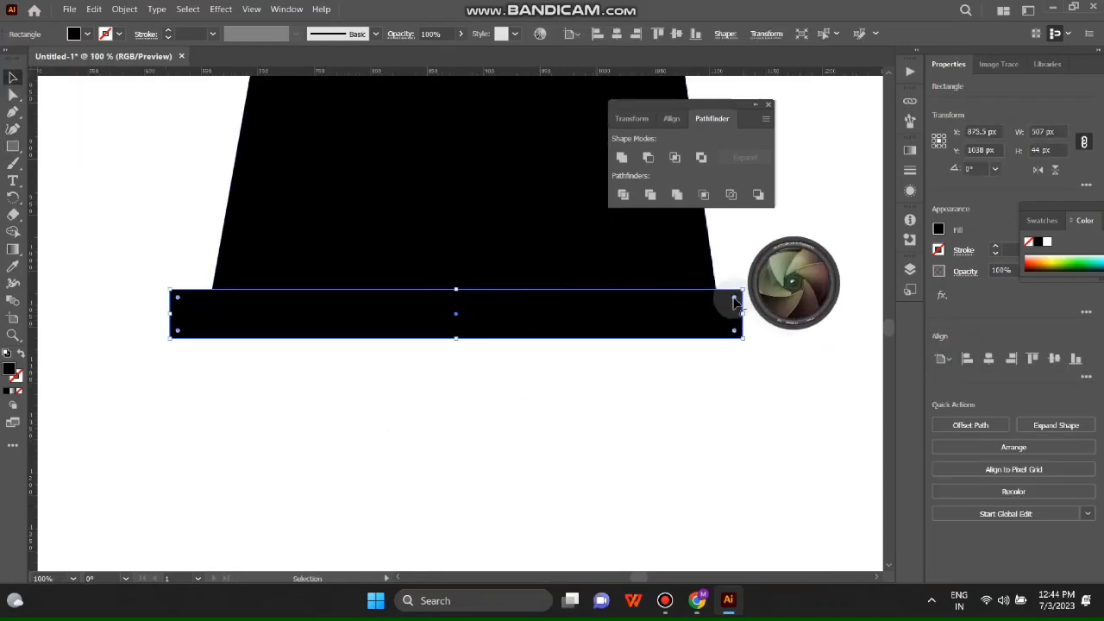
key("a")
left_click_drag(533, 313, 534, 333)
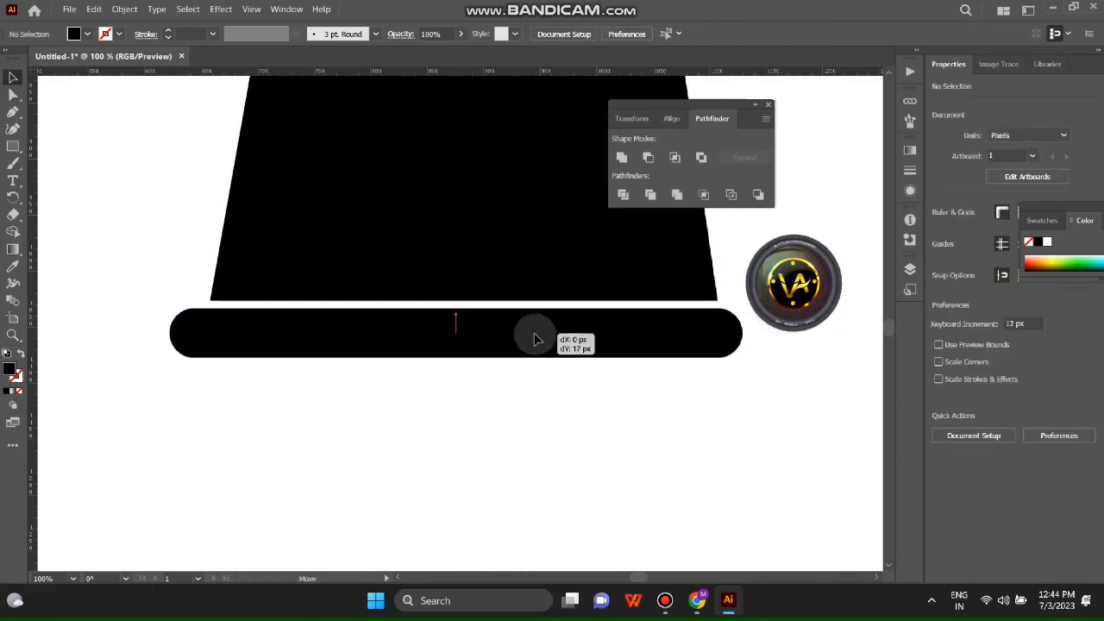
Step: Move the rounded bar up onto the bottom of the hat and nudge it slightly right
scroll(579, 377, "up", 2)
key("ctrl+minus")
key("ctrl+minus")
key("ctrl+minus")
key("ctrl+plus")
key("ctrl+plus")
key("ctrl+plus")
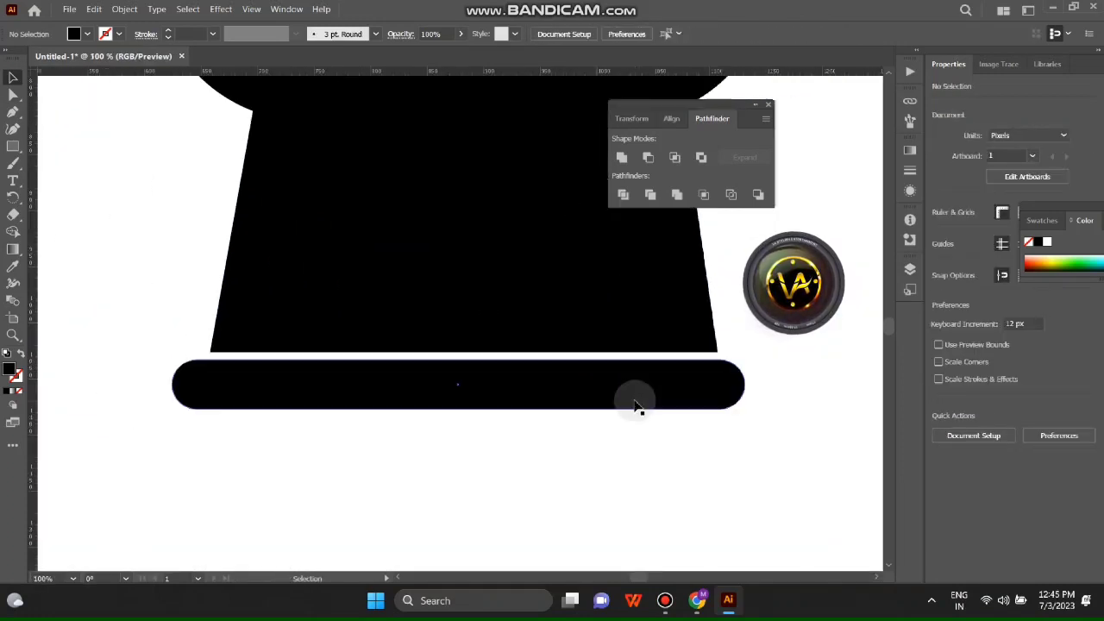
left_click_drag(630, 388, 628, 360)
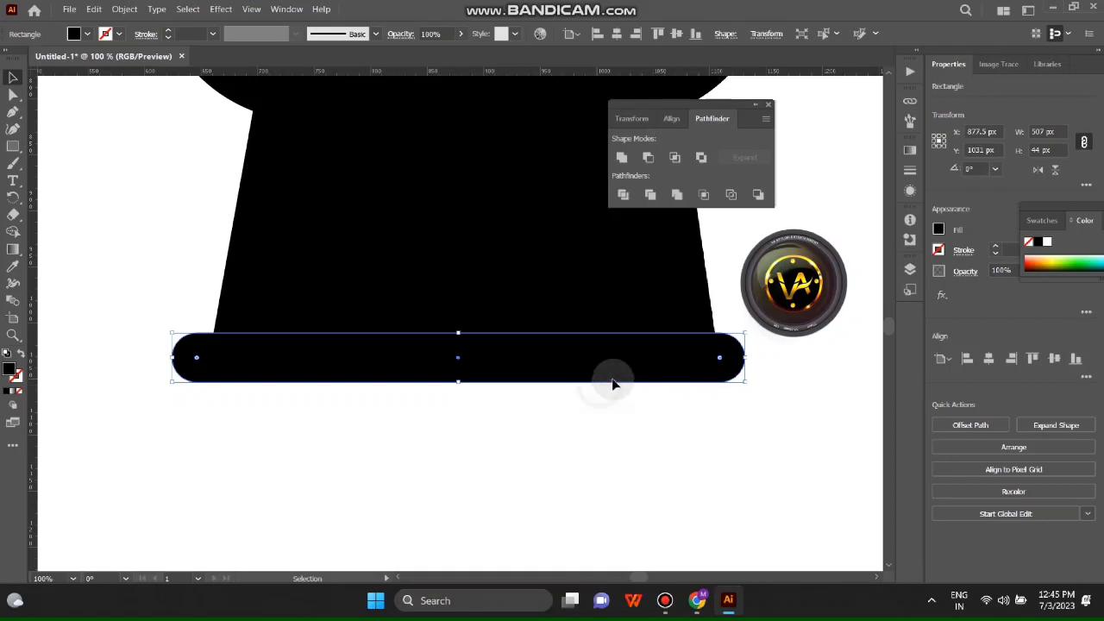
left_click(613, 384)
left_click_drag(537, 365, 543, 363)
left_click(575, 493)
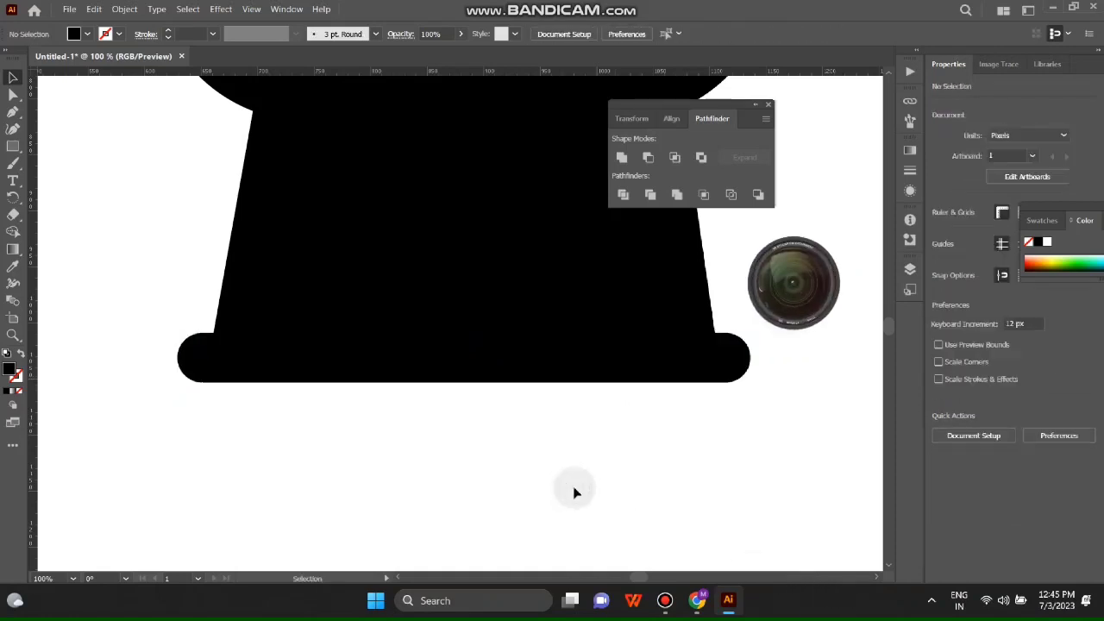
key("ctrl+minus")
key("ctrl+minus")
key("ctrl+minus")
Step: Select all the pieces of the chef hat
left_click(503, 347)
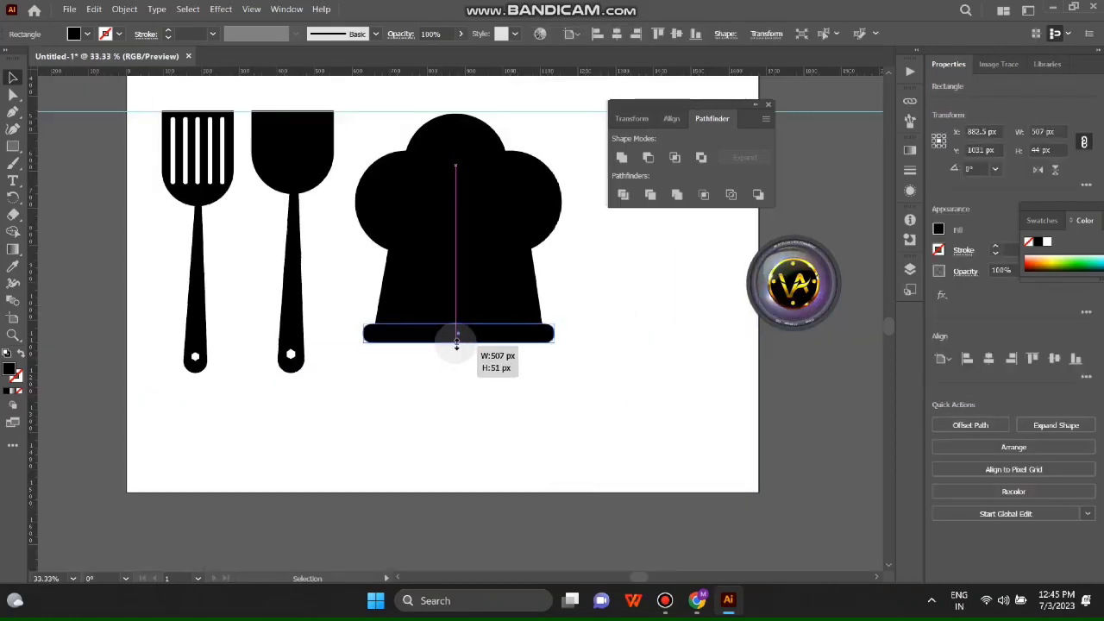
left_click(665, 500)
scroll(665, 501, "up", 1)
left_click_drag(468, 466, 537, 136)
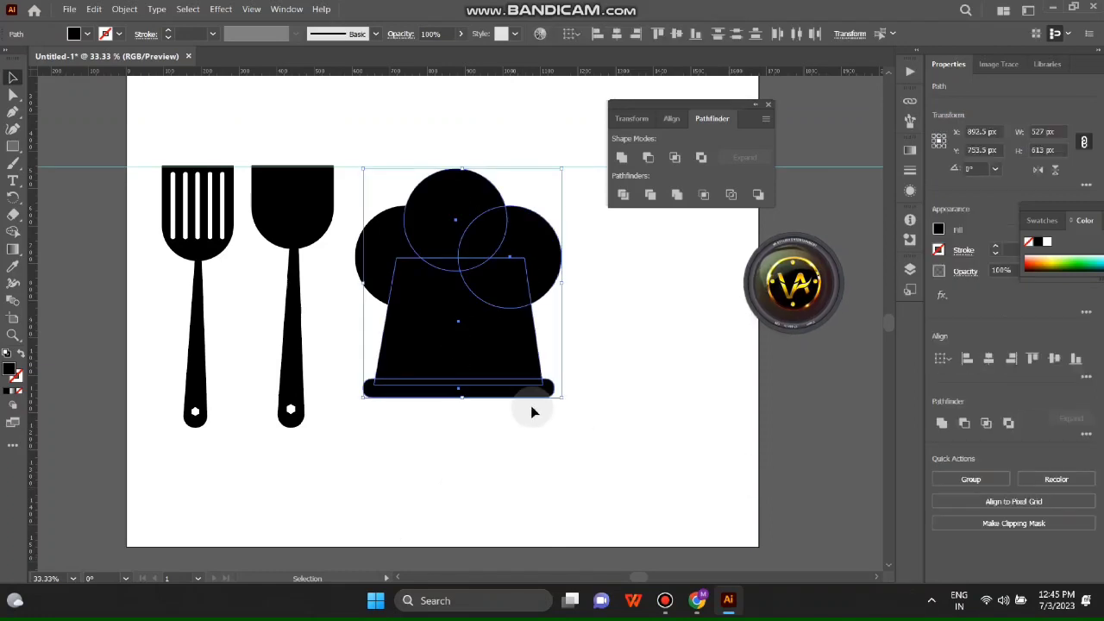
Step: Merge the trapezoid, brim and three circles into a single chef hat shape
key("shift+m")
left_click_drag(437, 388, 458, 319)
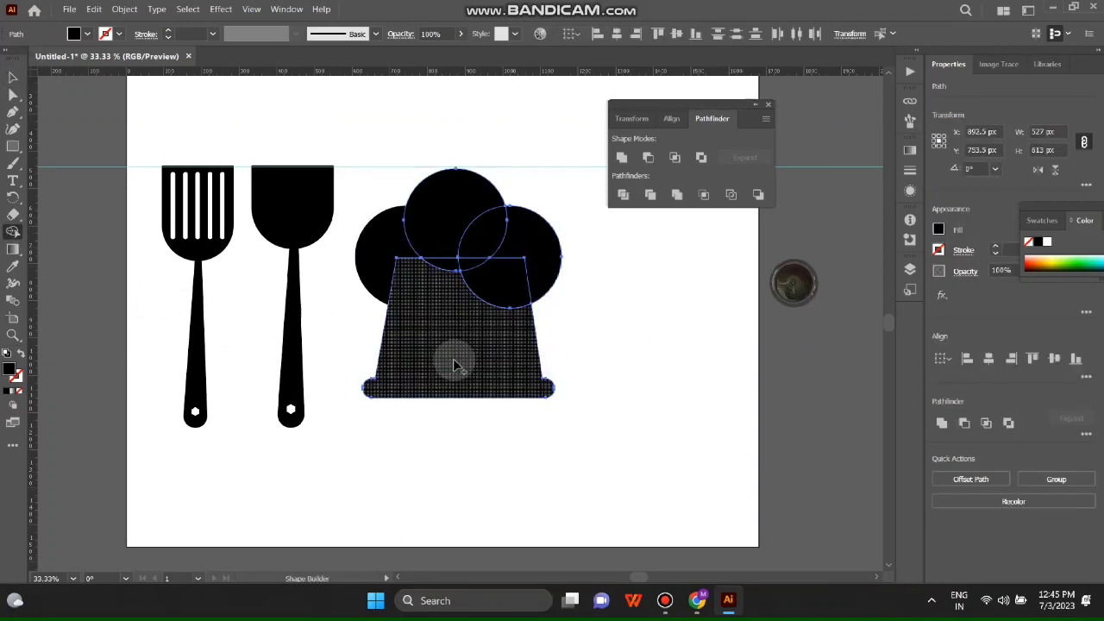
left_click_drag(451, 351, 406, 284)
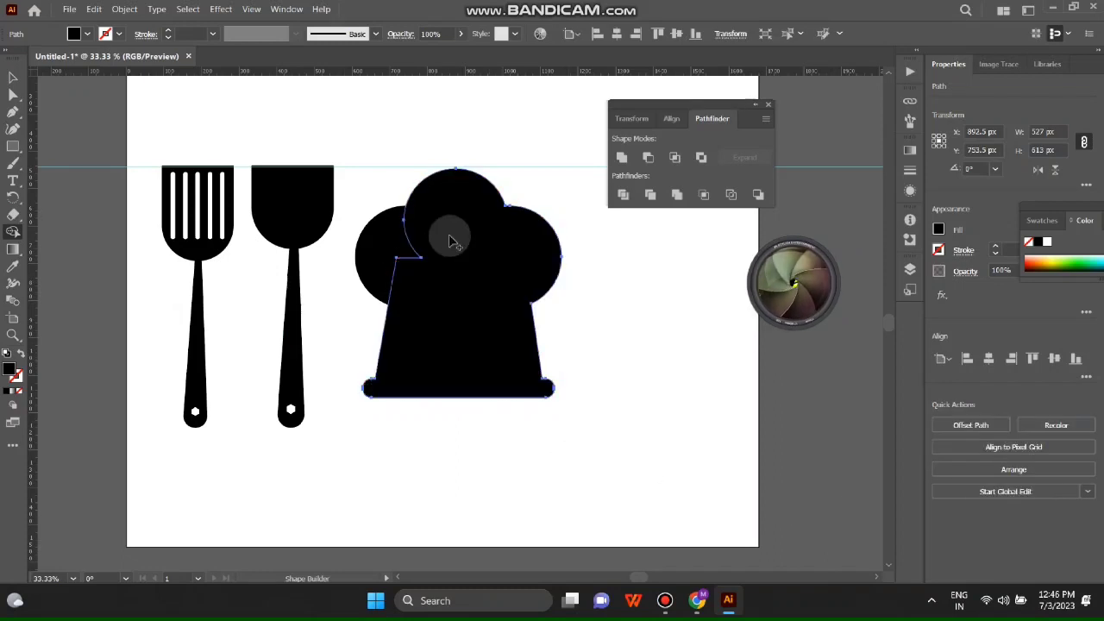
left_click(11, 76)
left_click(371, 276)
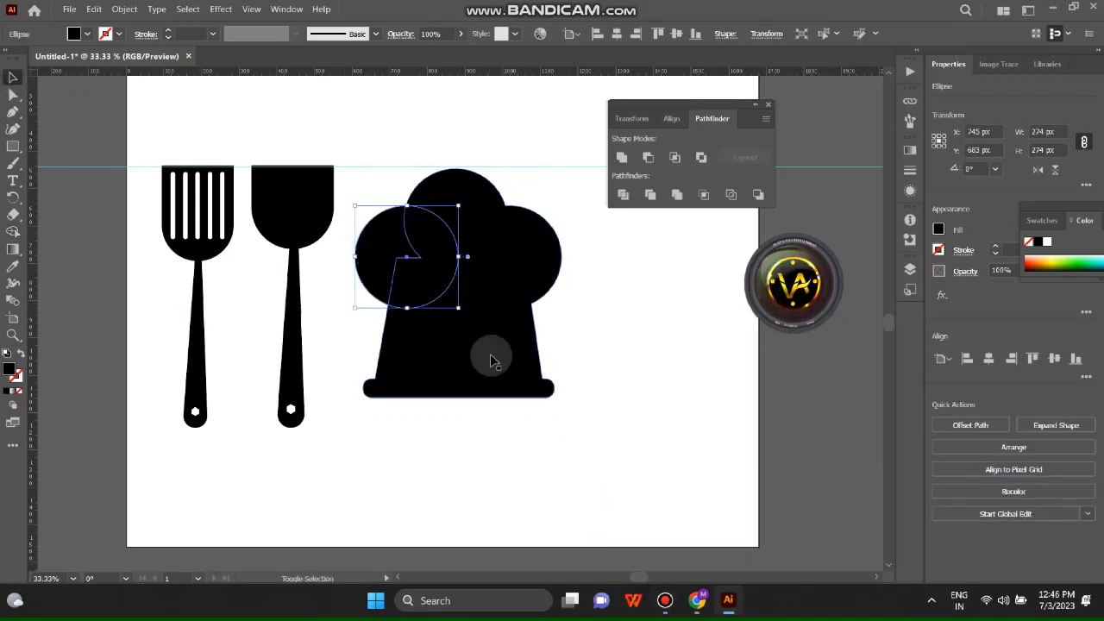
left_click(488, 357, "shift")
left_click(15, 245)
left_click(388, 254)
left_click(13, 77)
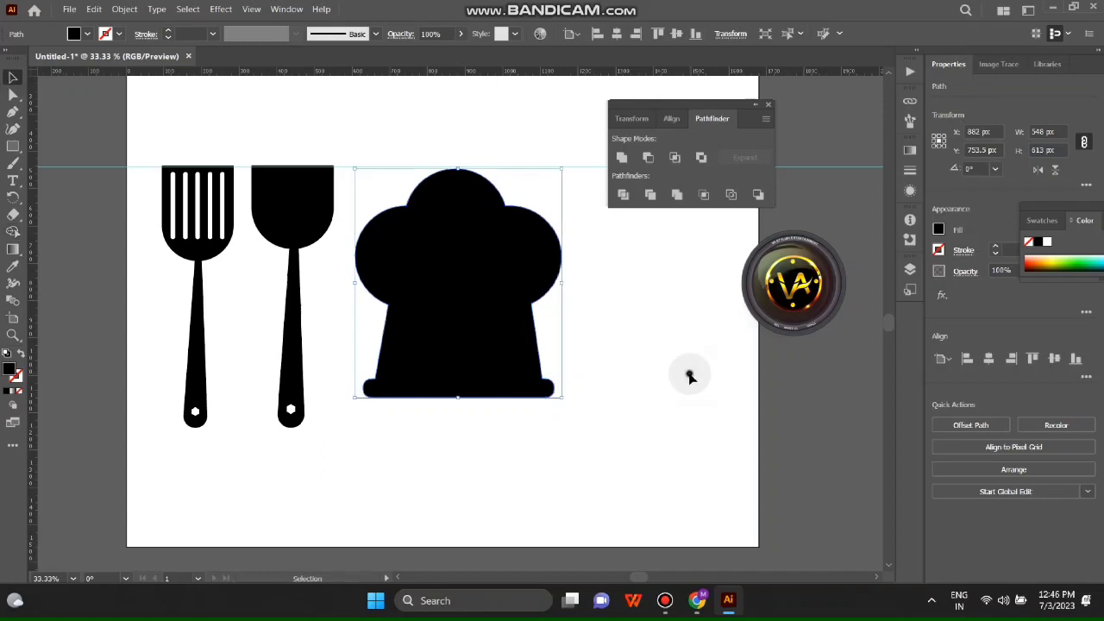
left_click(690, 371)
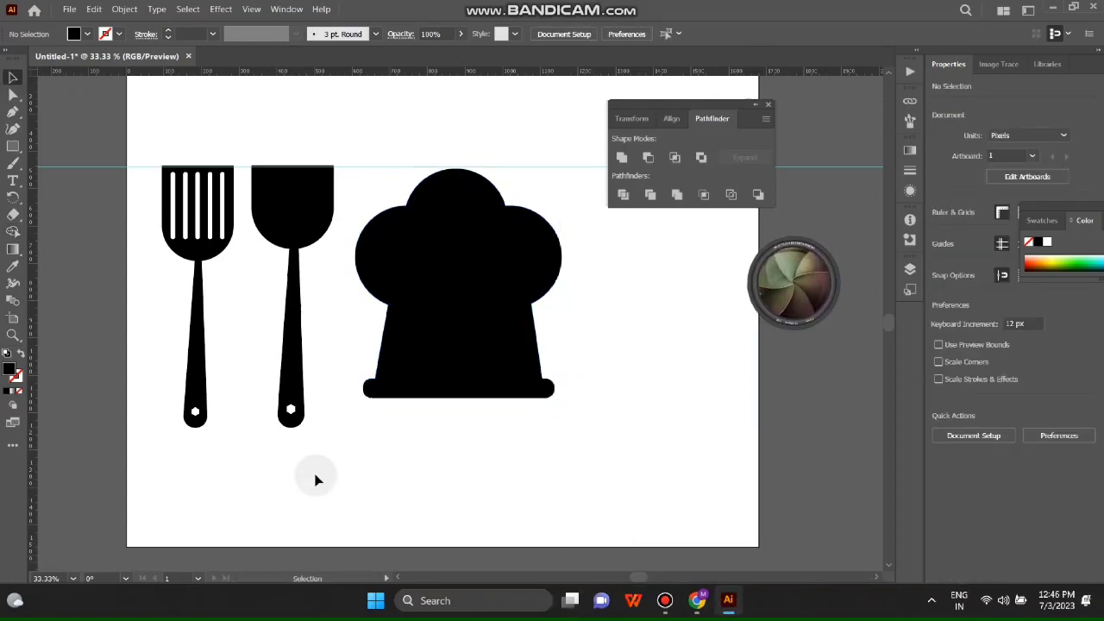
Step: Move the merged chef hat right and up
left_click(488, 323)
scroll(475, 345, "up", 2)
left_click_drag(460, 365, 509, 337)
scroll(492, 323, "down", 1)
scroll(509, 345, "down", 1)
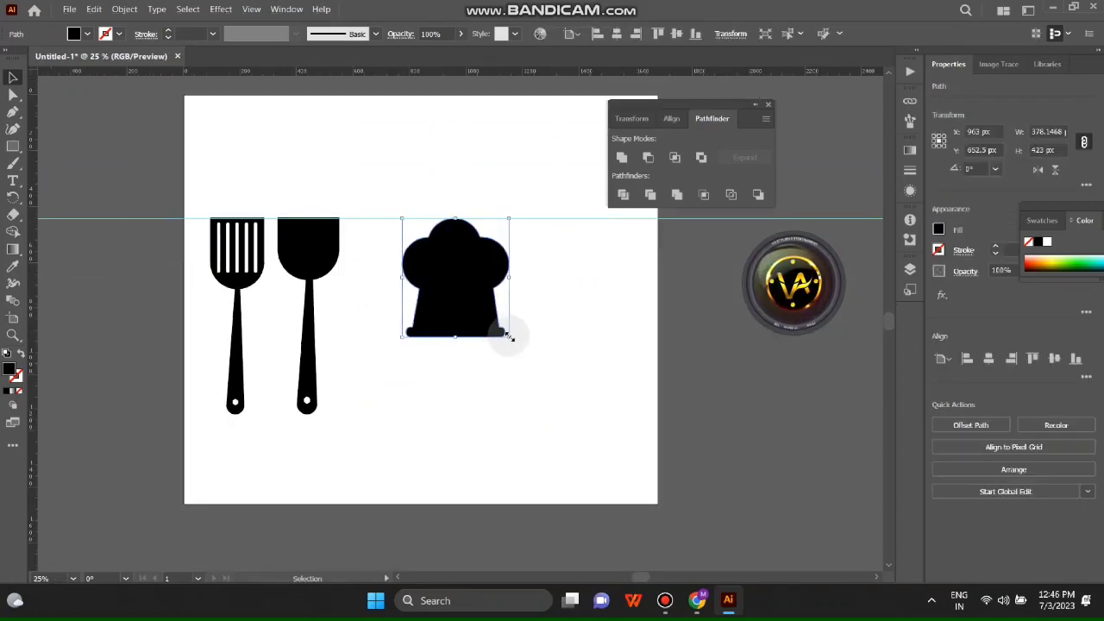
left_click(646, 385)
Step: Move the fork and spatula right of the hat and give the hat a gradient fill
left_click(308, 250)
left_click(254, 281, "shift")
left_click_drag(308, 261, 634, 266)
left_click(345, 401)
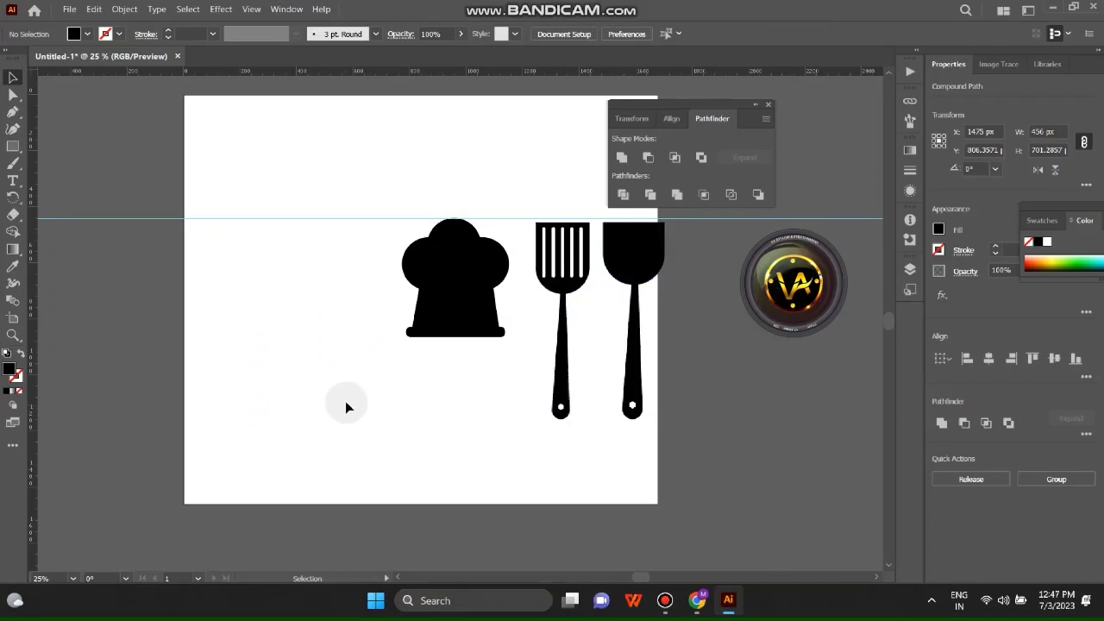
left_click(487, 309)
left_click(13, 393)
Step: Give the fork a gradient fill, hide the guides, and move the fork left of the hat
left_click(513, 259)
left_click(13, 392)
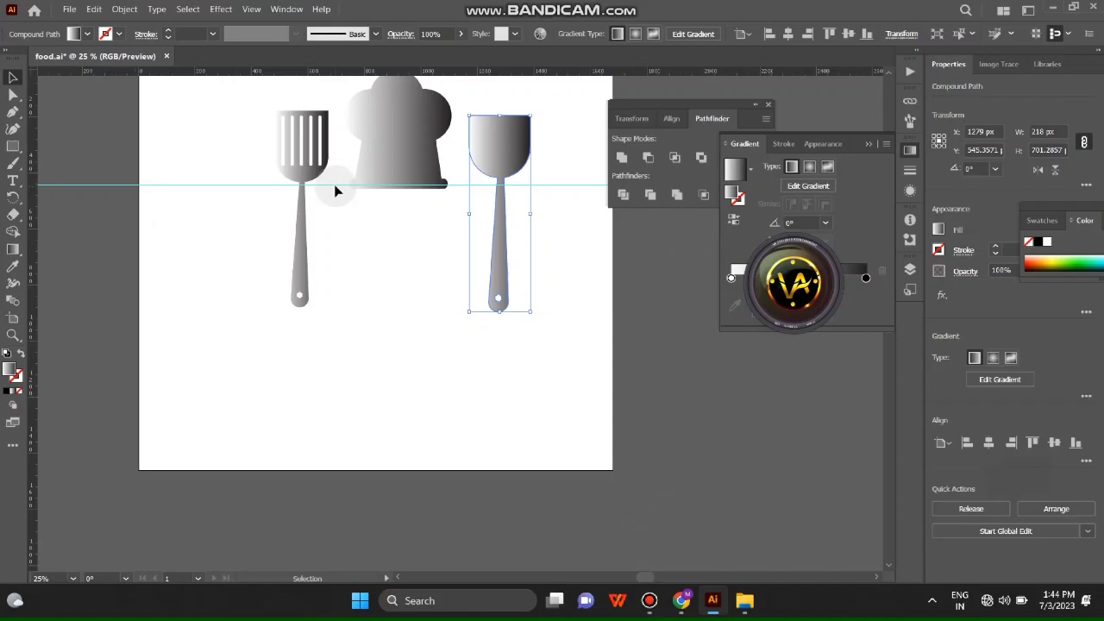
left_click(332, 185)
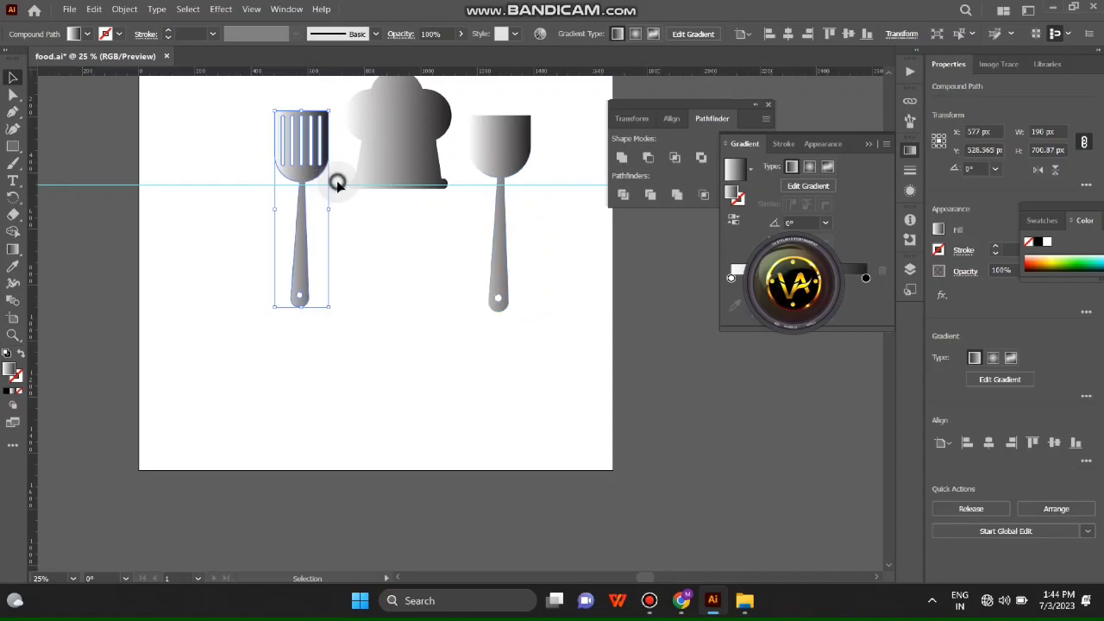
right_click(339, 185)
left_click(388, 382)
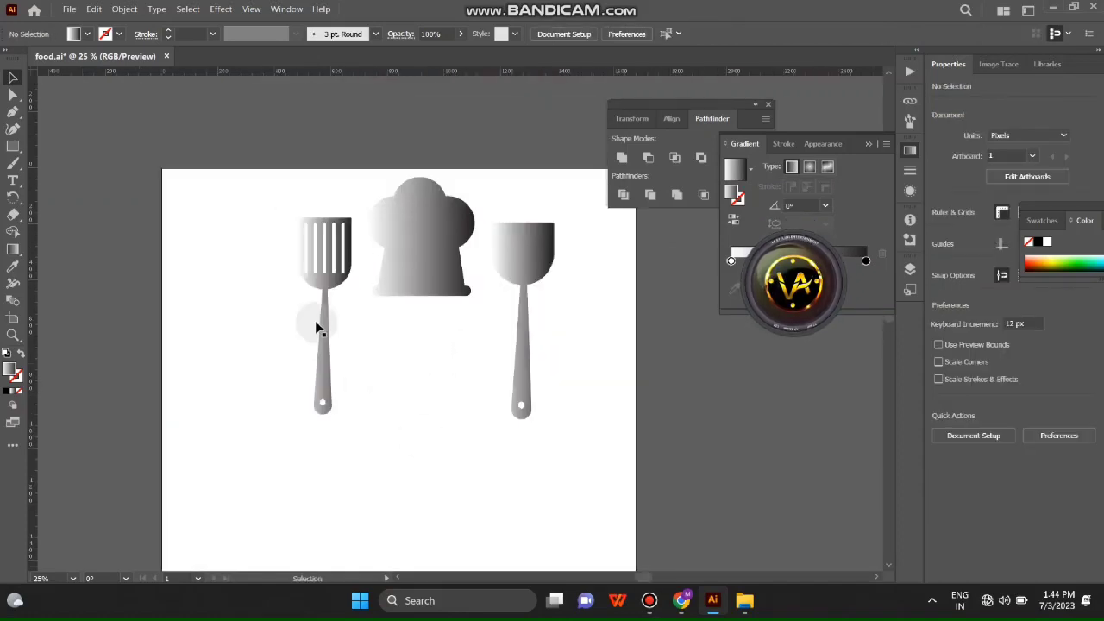
left_click_drag(315, 320, 286, 326)
Step: Set the fork's gradient stops to red on the left and blue on the right
left_click(13, 249)
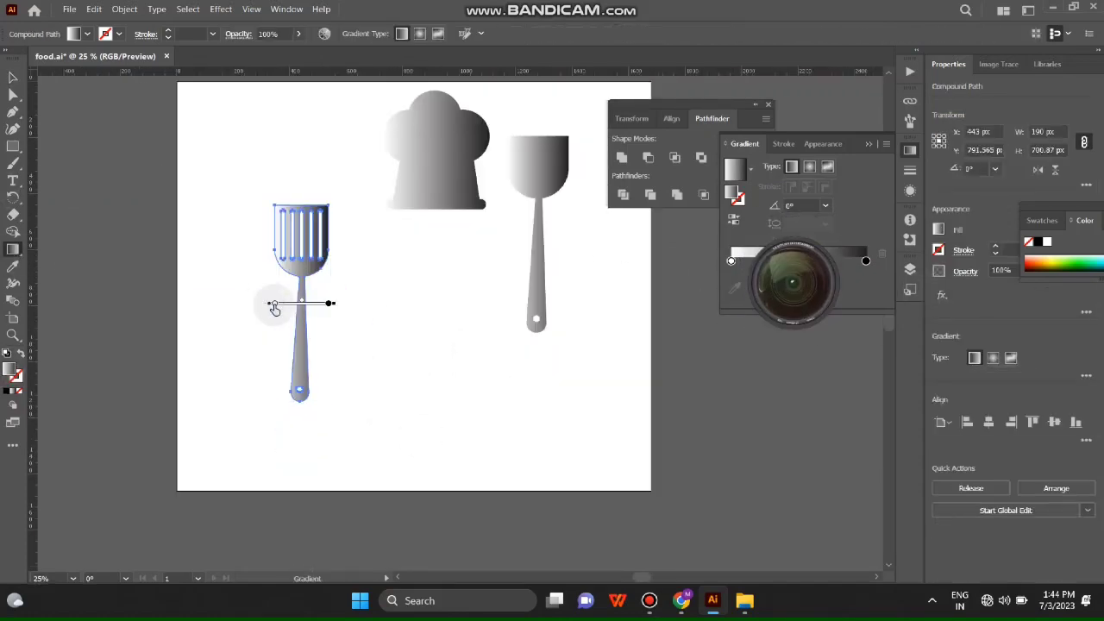
double_click(273, 302)
left_click(129, 345)
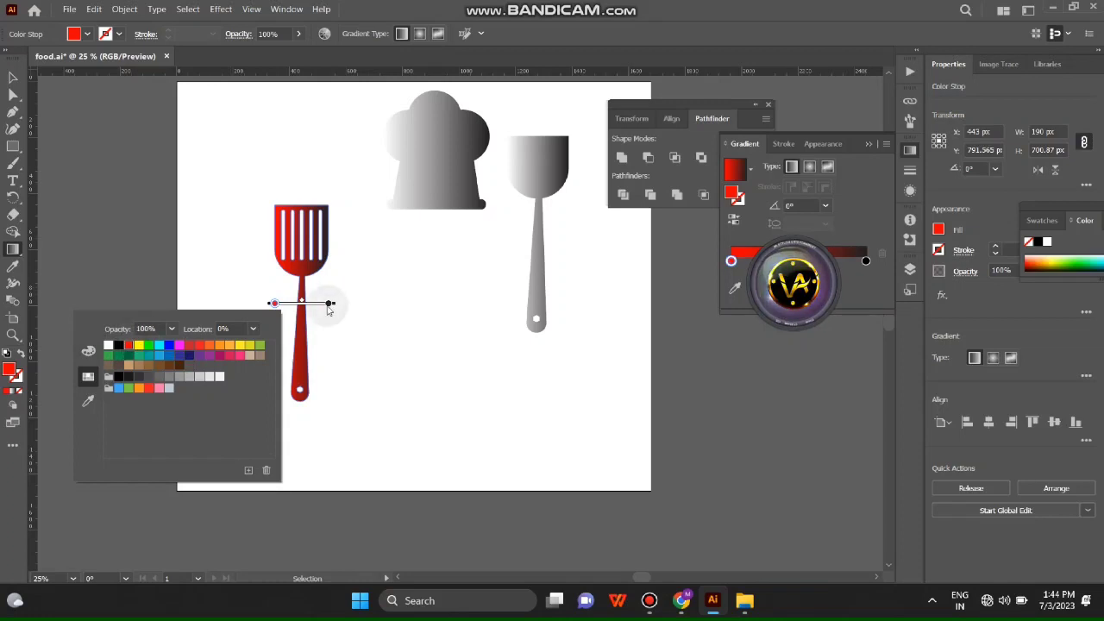
double_click(330, 303)
left_click(223, 345)
left_click(213, 345)
left_click(203, 345)
left_click(222, 345)
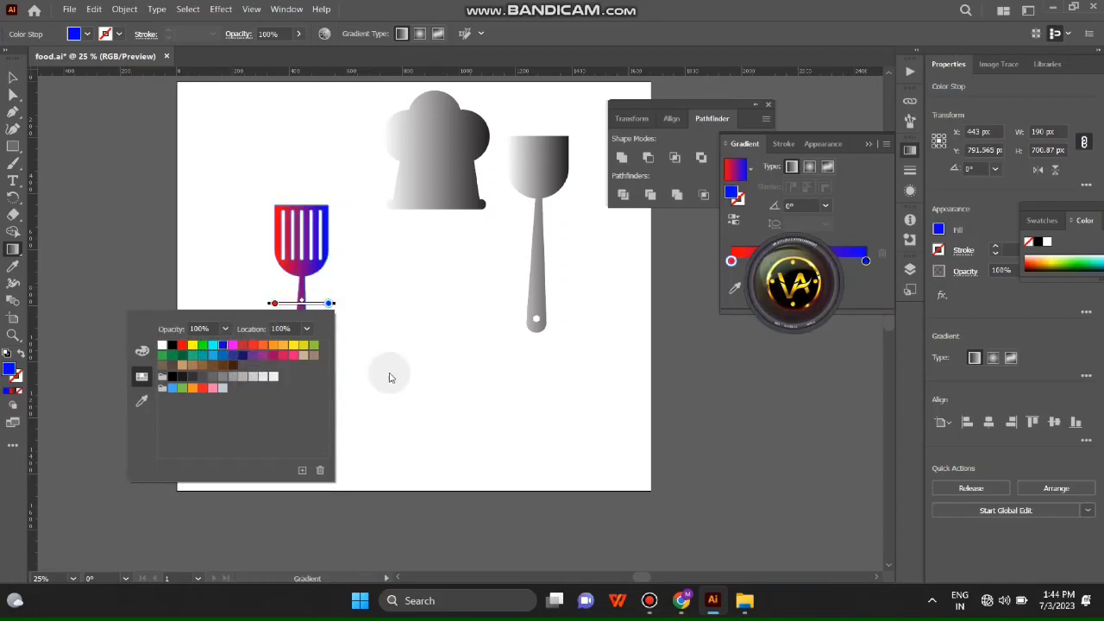
left_click(7, 78)
left_click(13, 78)
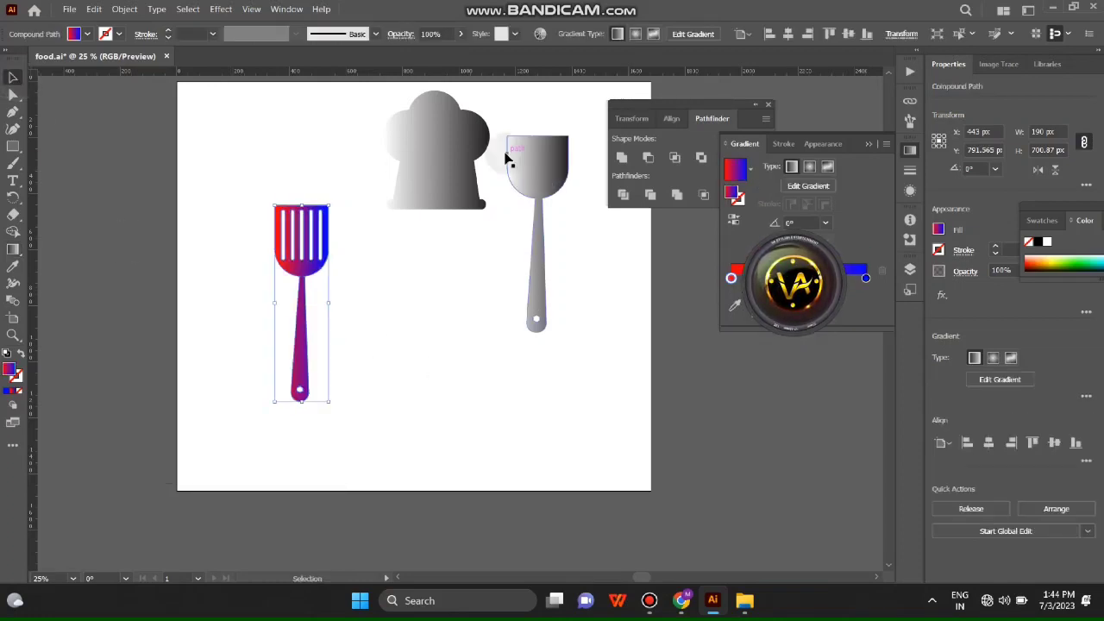
Step: Change the fork's left stop to purple and redraw the gradient across the fork head
left_click_drag(301, 250, 321, 251)
left_click(483, 250)
left_click(284, 244)
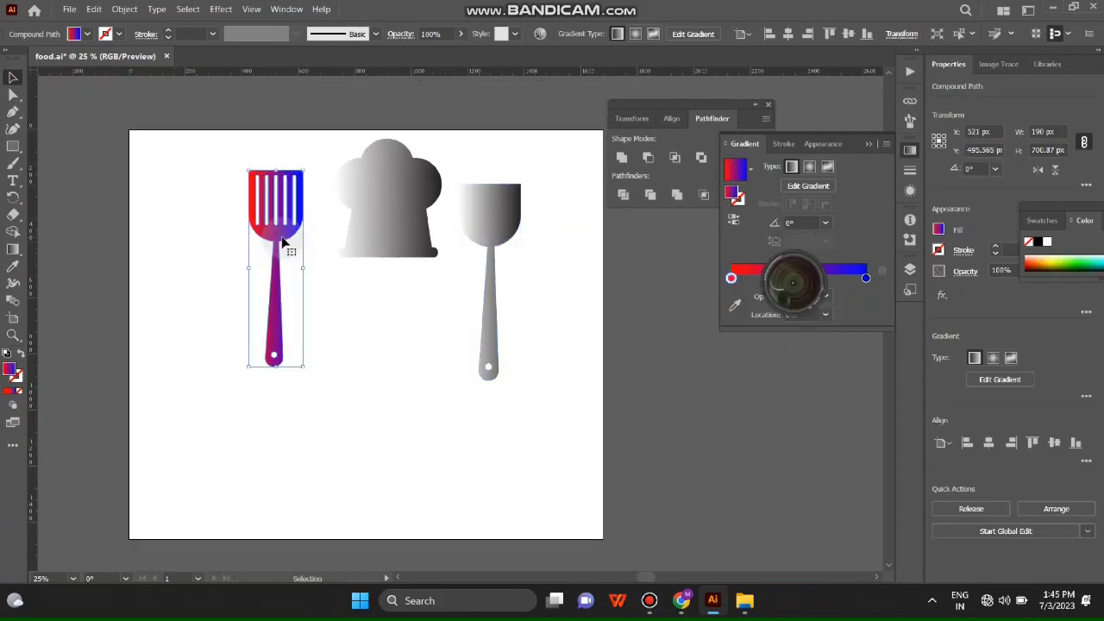
key("g")
double_click(246, 270)
left_click(153, 320)
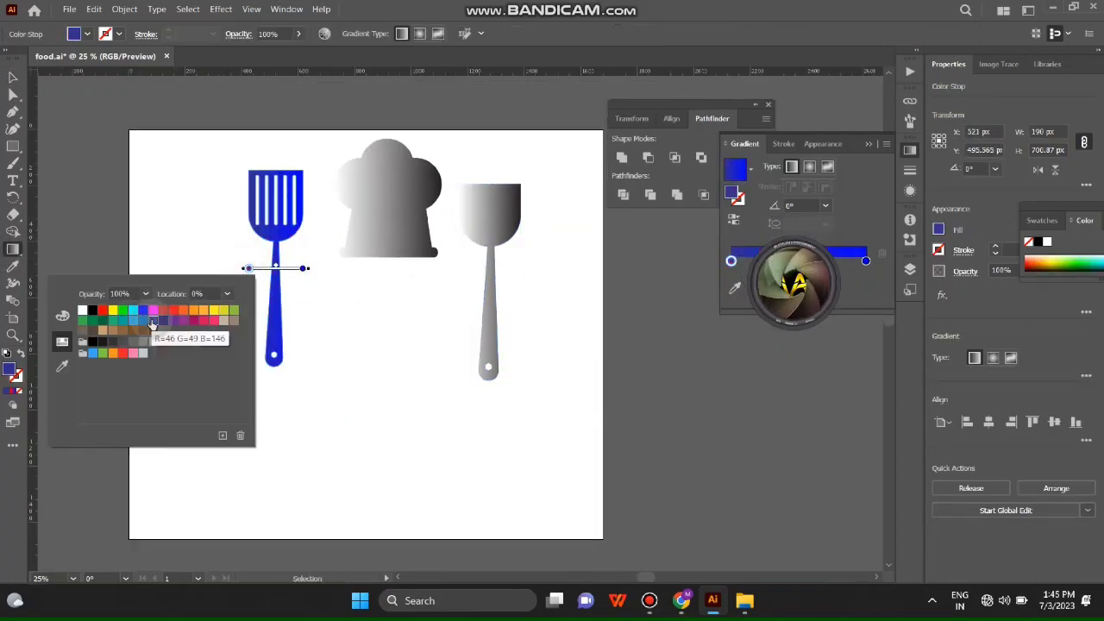
left_click(183, 320)
left_click(269, 264)
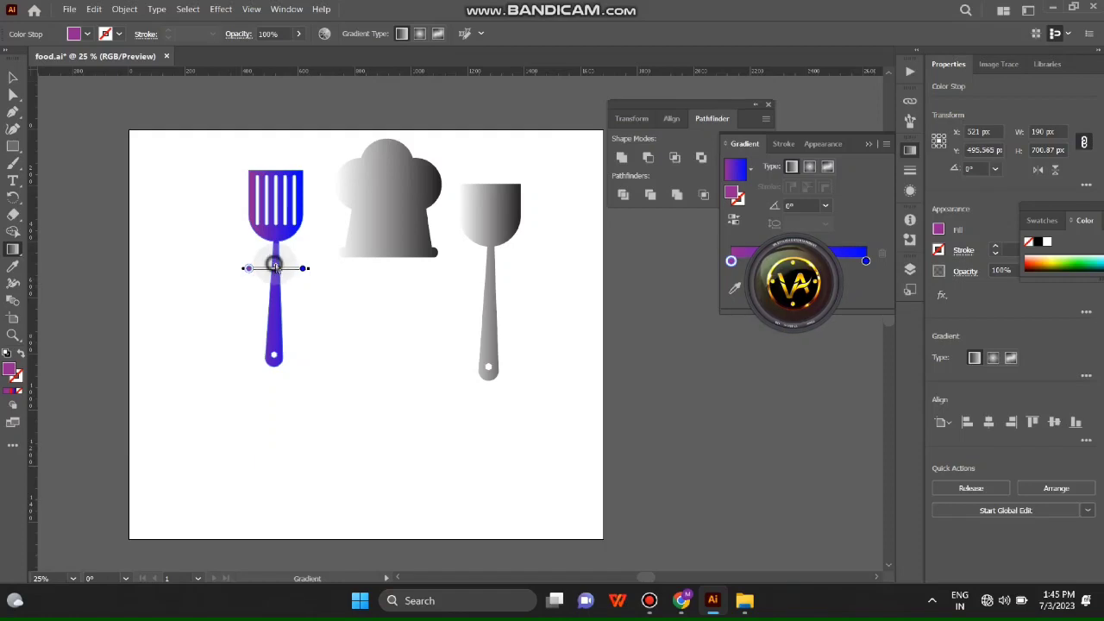
left_click_drag(223, 218, 342, 218)
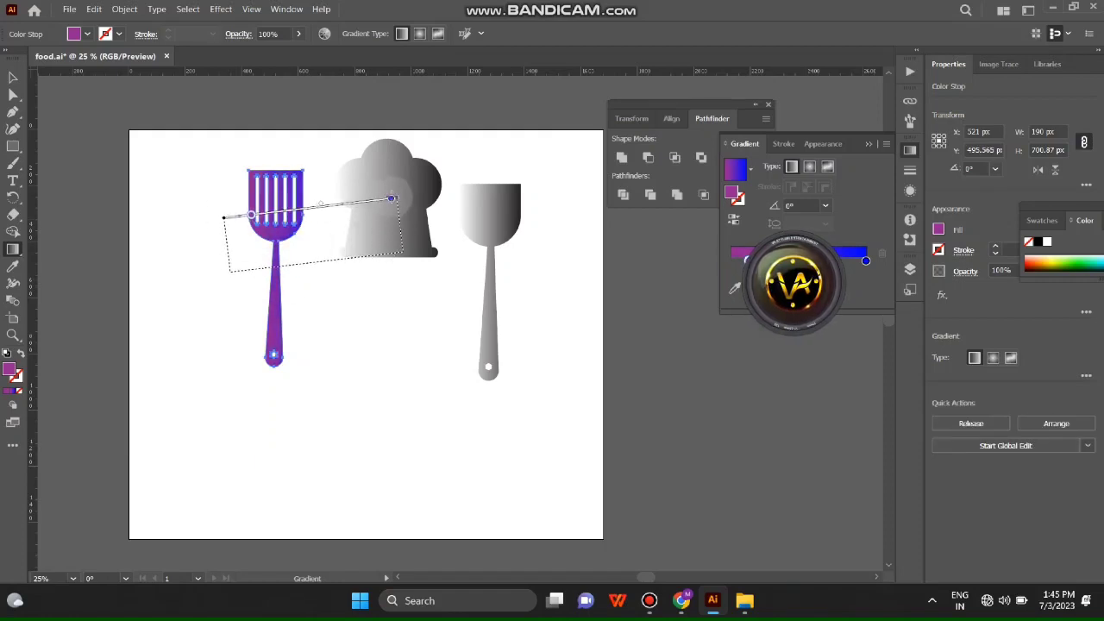
Step: Move the fork lower beside the chef hat
key("v")
left_click(424, 259)
key("ctrl+plus")
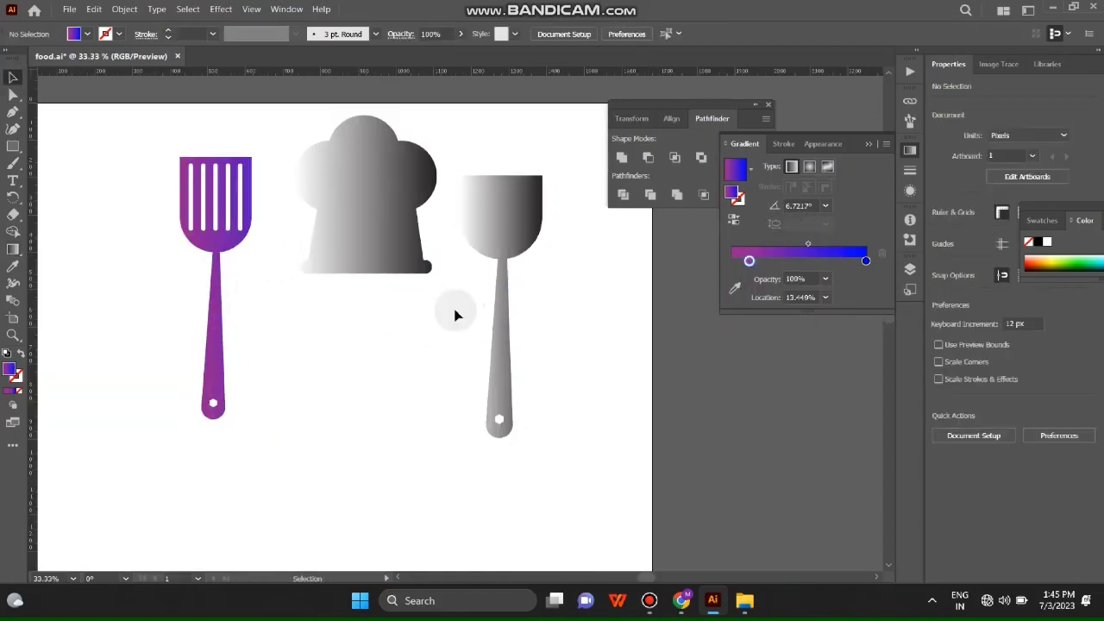
left_click(400, 246)
left_click_drag(289, 182, 306, 259)
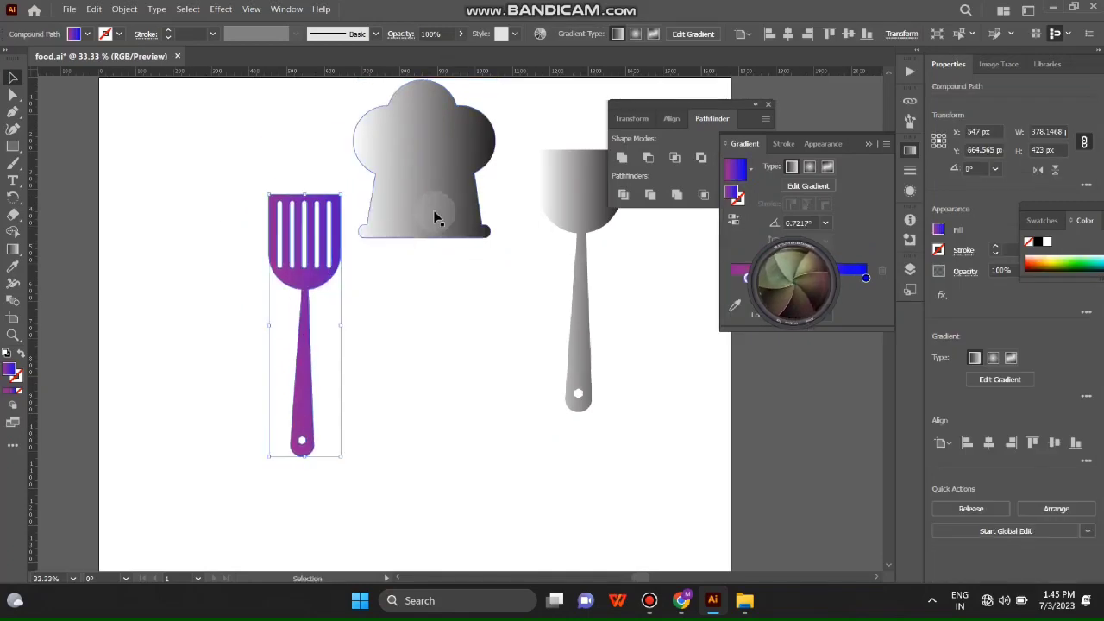
Step: Reposition the chef hat and give it a horizontal white-to-light-grey gradient
left_click_drag(376, 207, 377, 234)
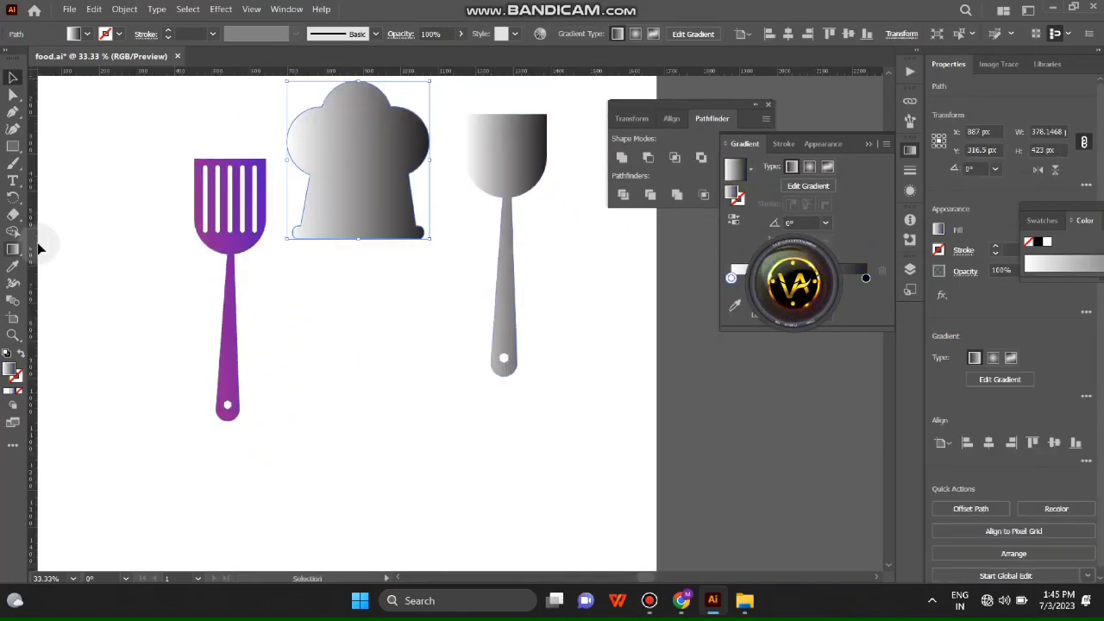
left_click_drag(333, 166, 348, 141)
left_click(13, 249)
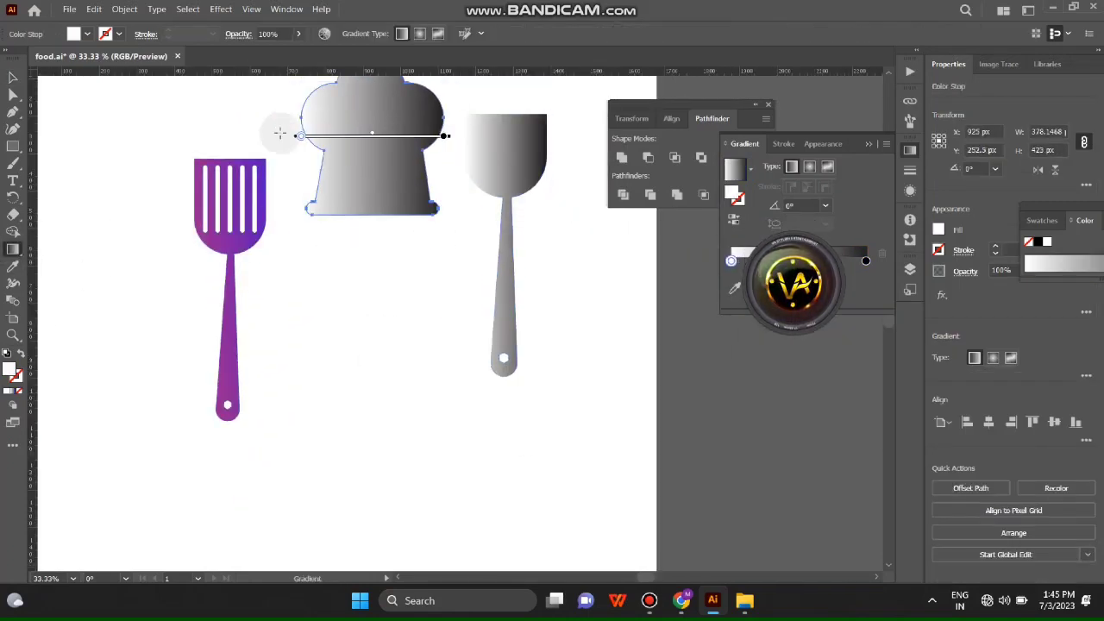
double_click(300, 135)
left_click(131, 179)
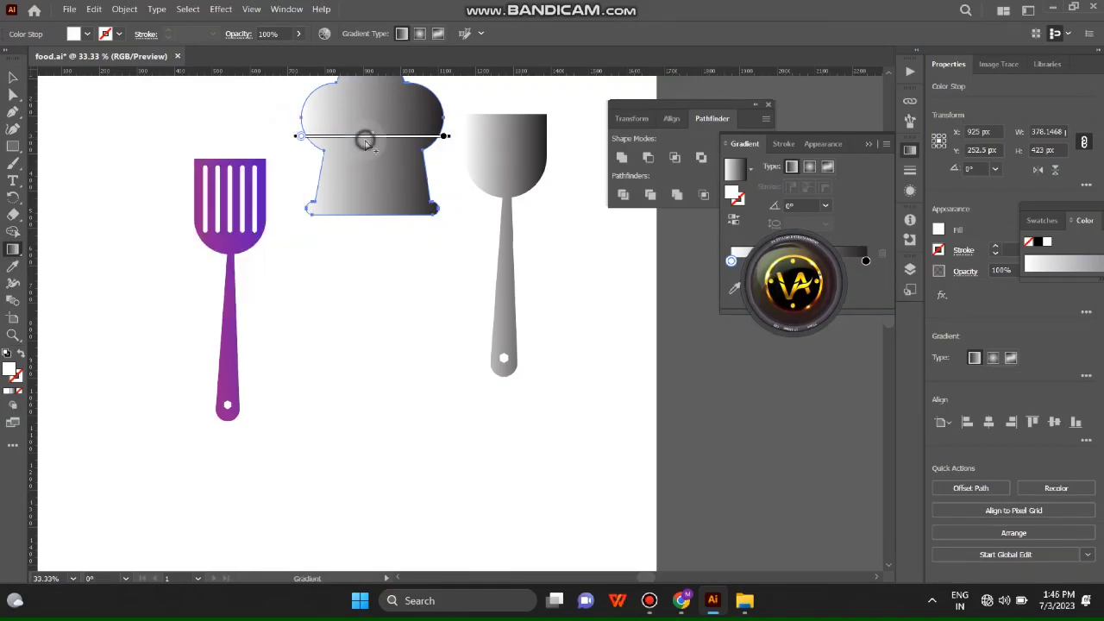
double_click(444, 135)
left_click(277, 178)
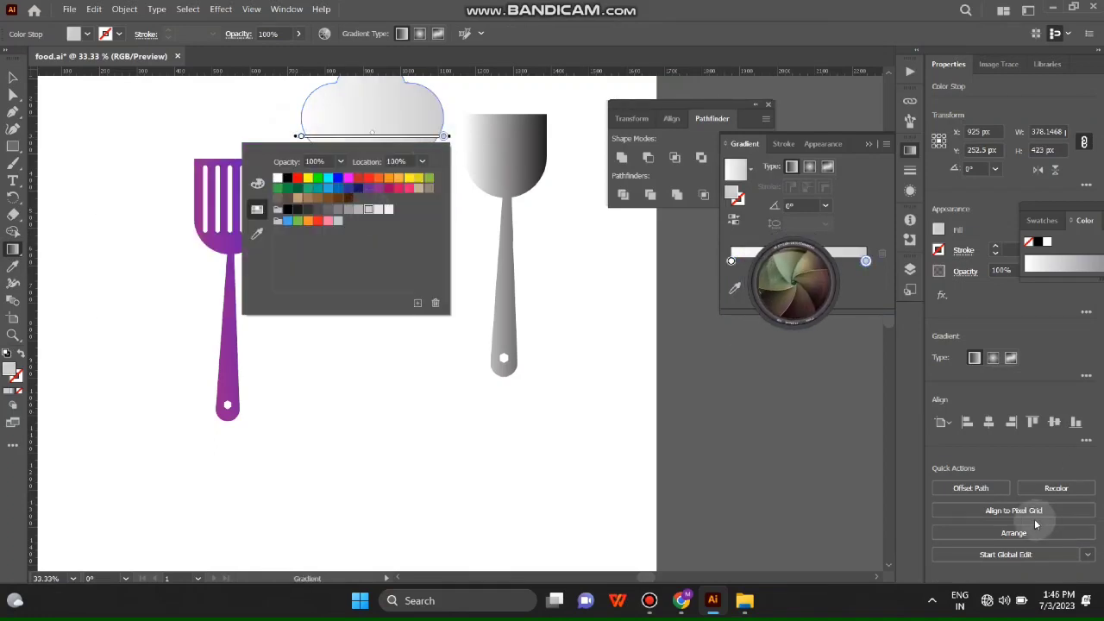
left_click(369, 209)
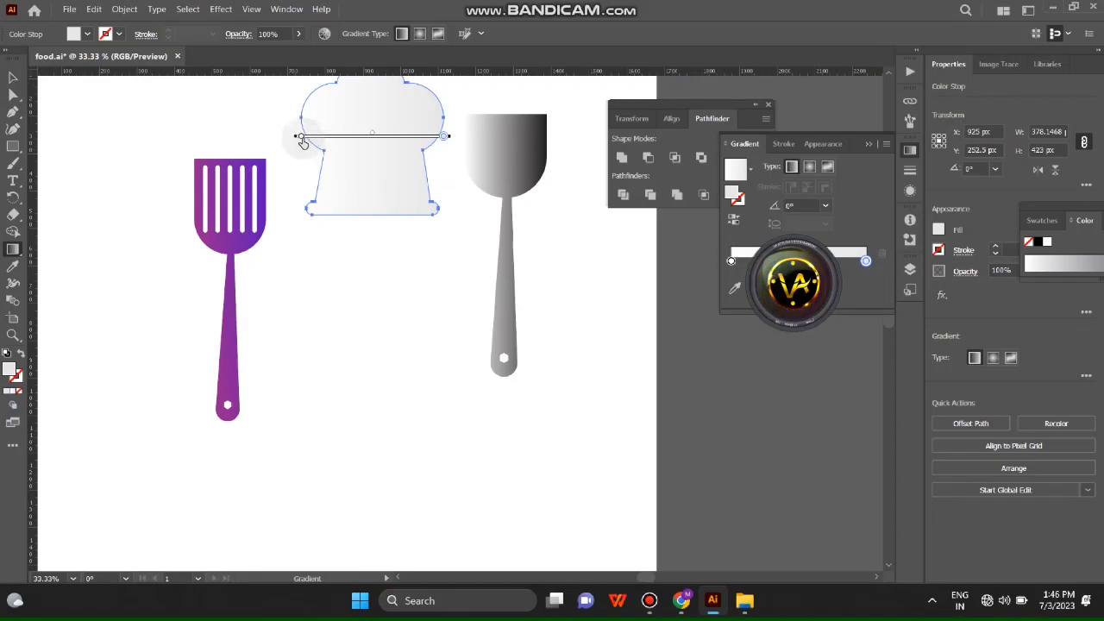
double_click(299, 135)
left_click(247, 209)
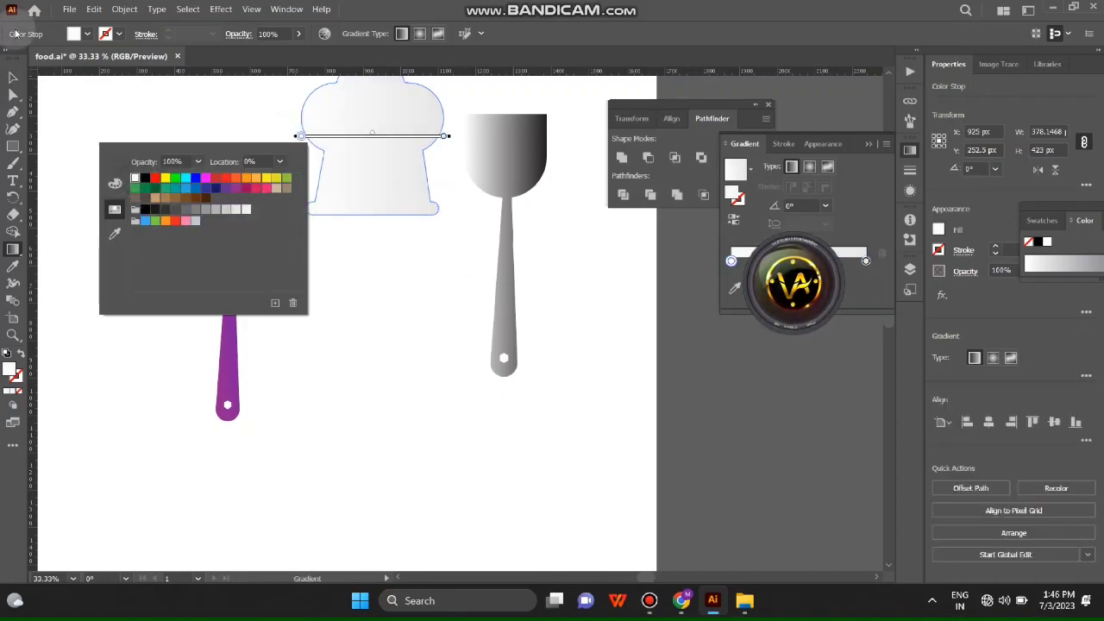
Step: Reselect the chef hat and open the Layers panel
left_click(350, 288)
scroll(181, 190, "right", 3)
left_click(14, 75)
scroll(525, 281, "up", 2)
scroll(525, 281, "left", 4)
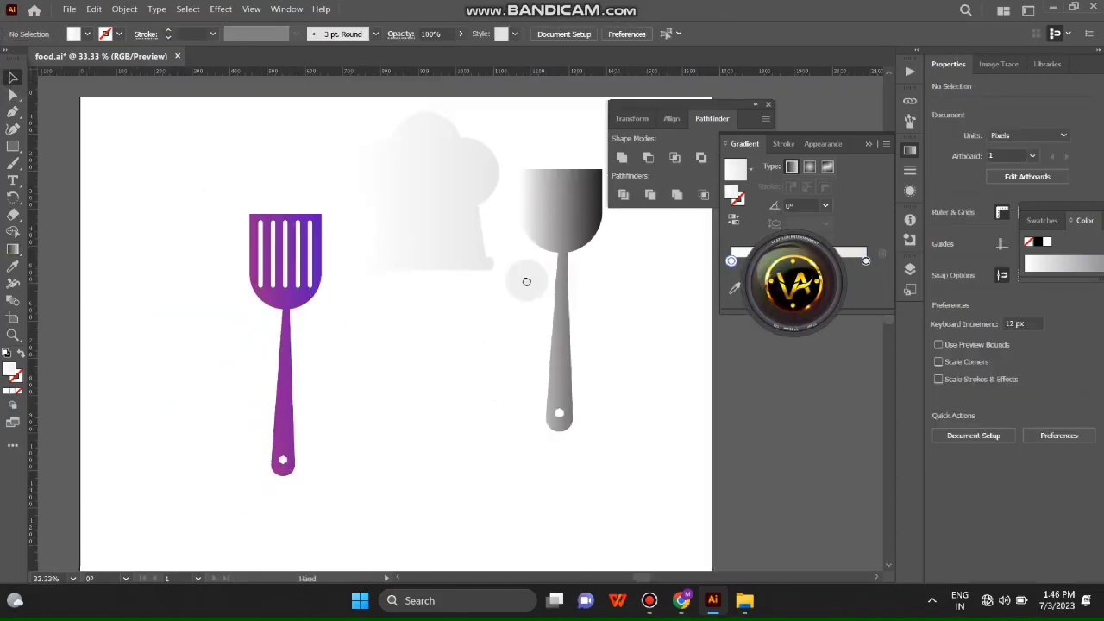
left_click(463, 251)
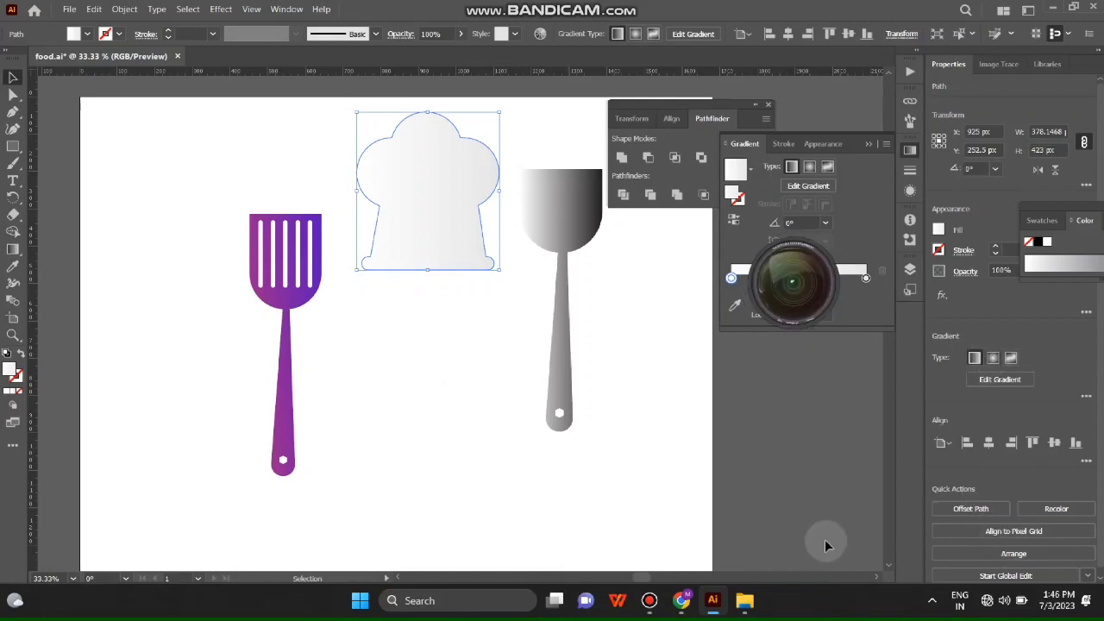
left_click(909, 268)
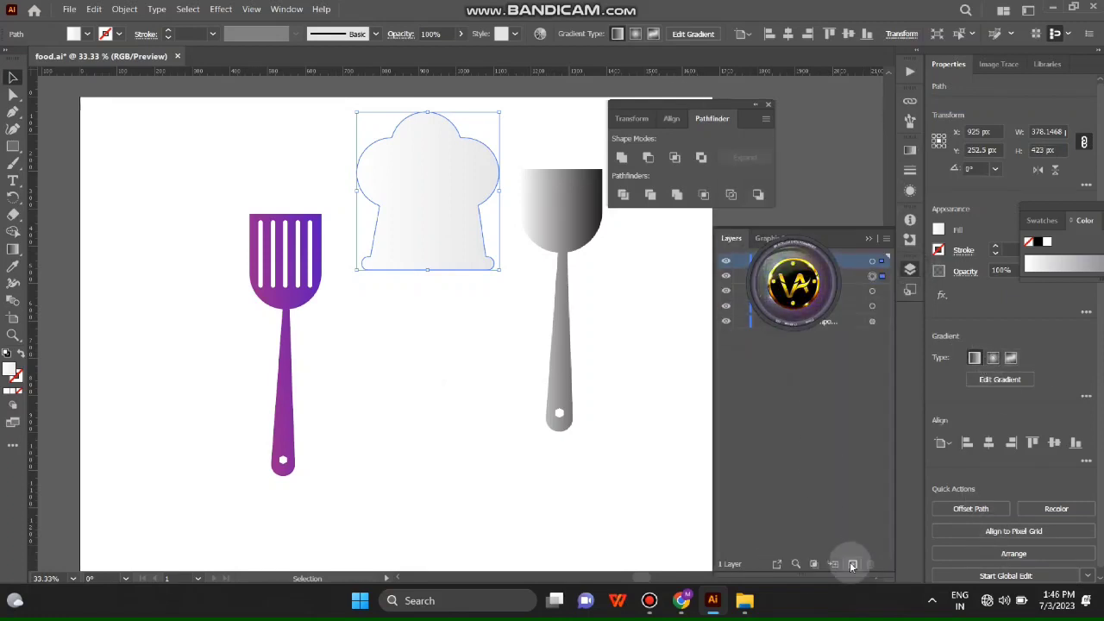
Step: Add an artboard-sized black-to-dark-grey gradient rectangle and send it behind the icons
key("ctrl+minus")
key("ctrl+minus")
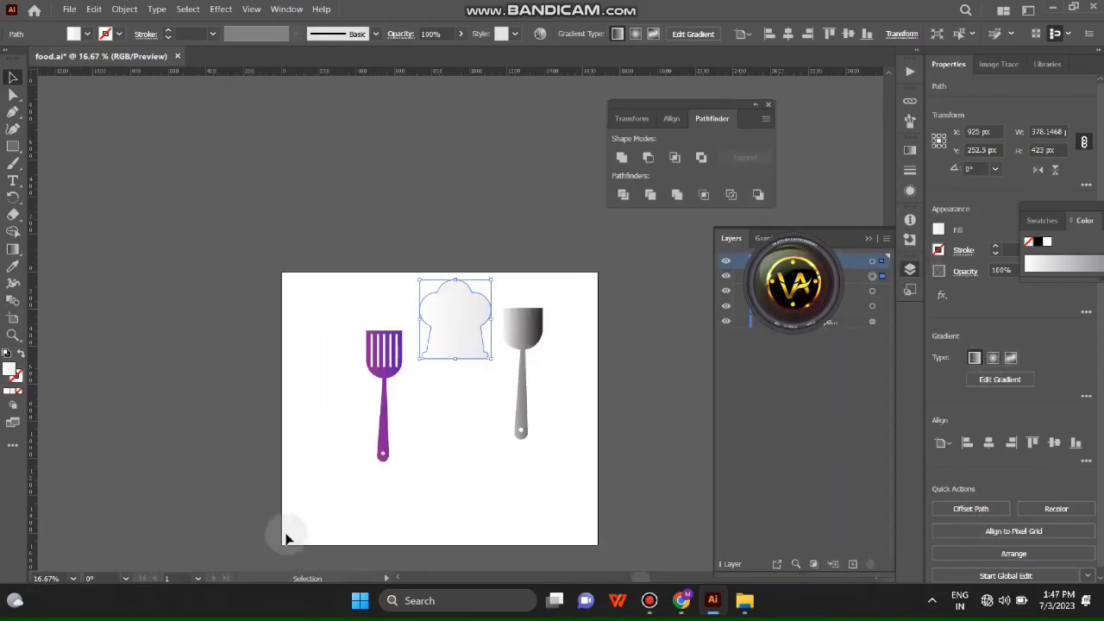
left_click_drag(281, 545, 598, 273)
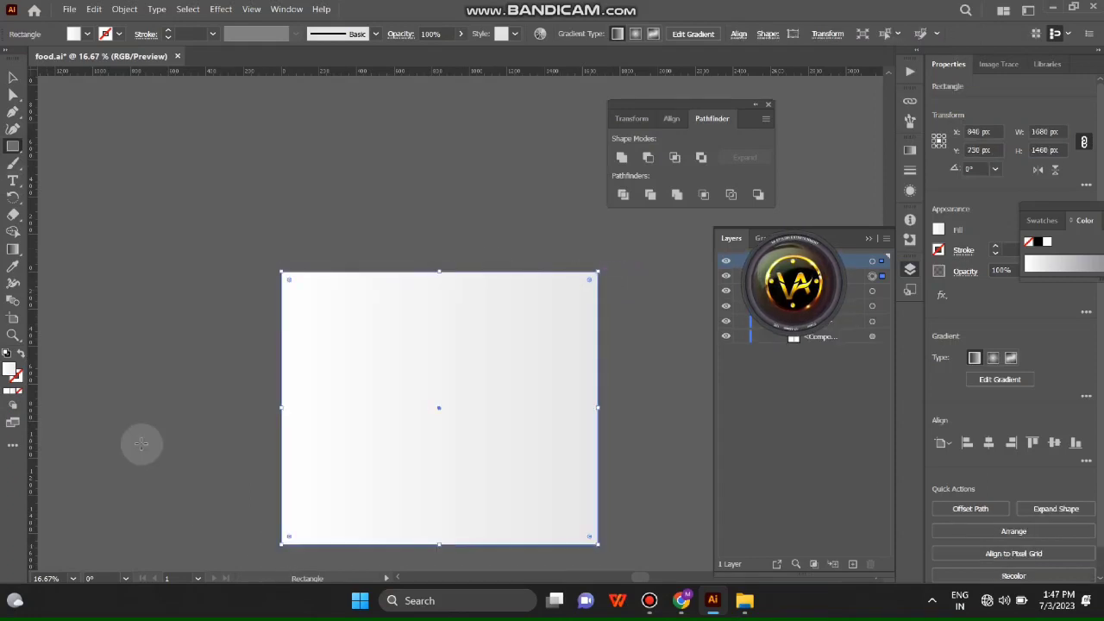
key("g")
double_click(279, 408)
left_click(138, 291)
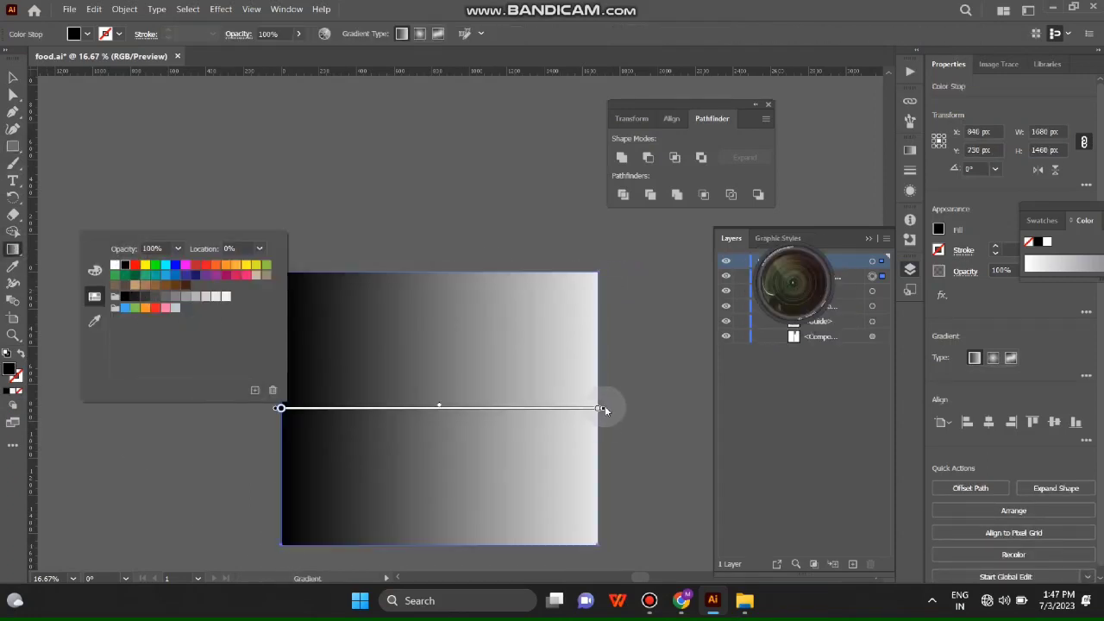
double_click(603, 408)
left_click(443, 296)
left_click(465, 296)
left_click(485, 357)
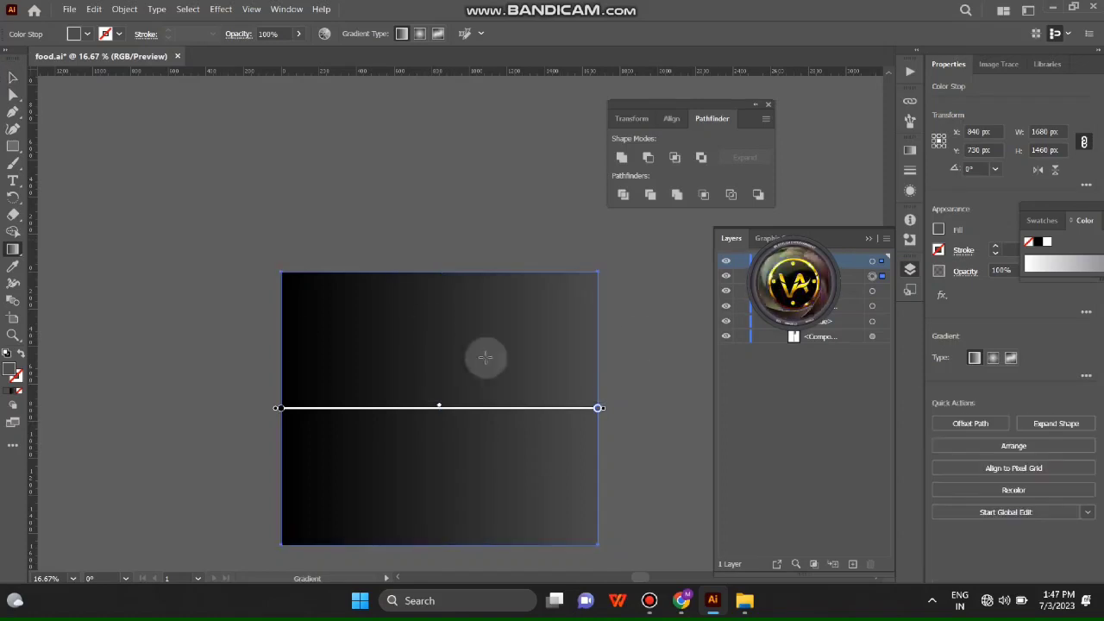
key("ctrl+shift+bracketleft")
Step: Line up the grey spatula with the purple one
left_click(13, 80)
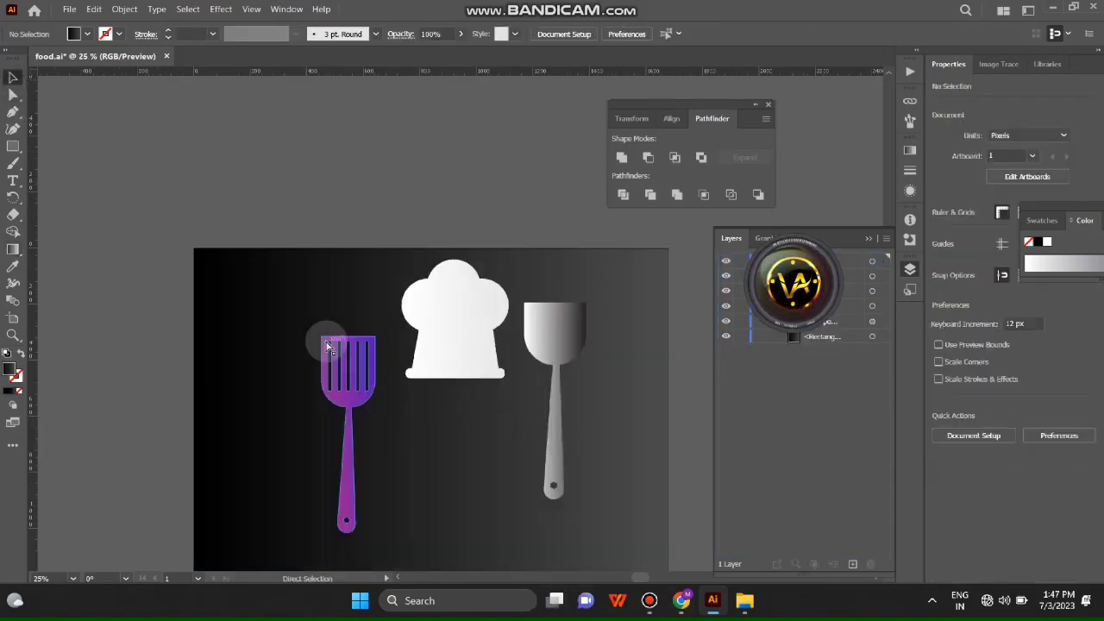
scroll(320, 340, "up", 3)
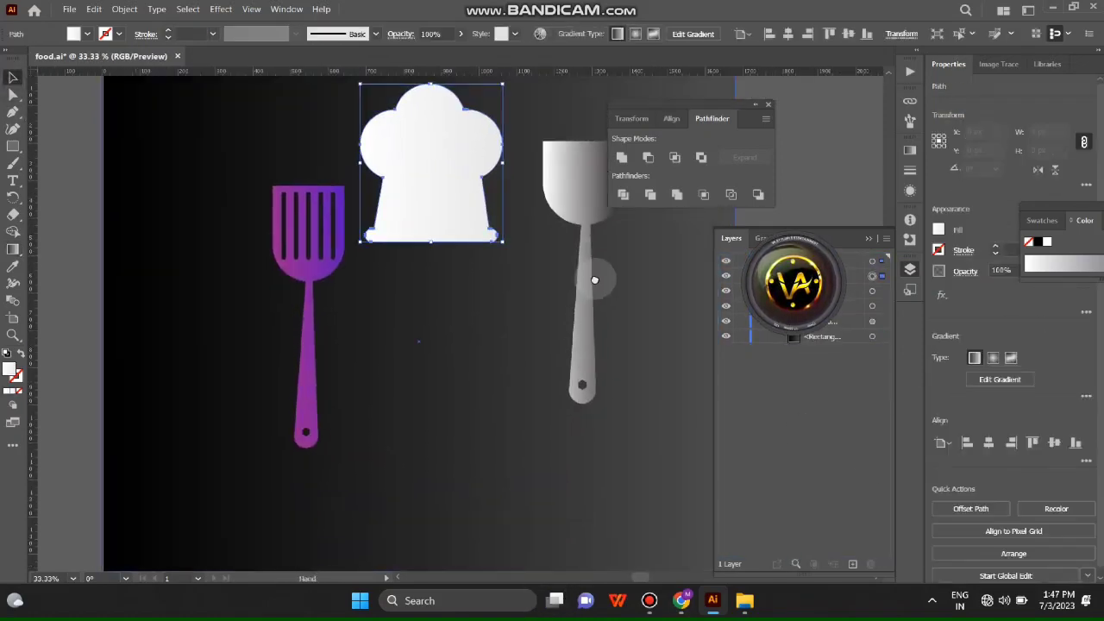
left_click(597, 372)
left_click(431, 243)
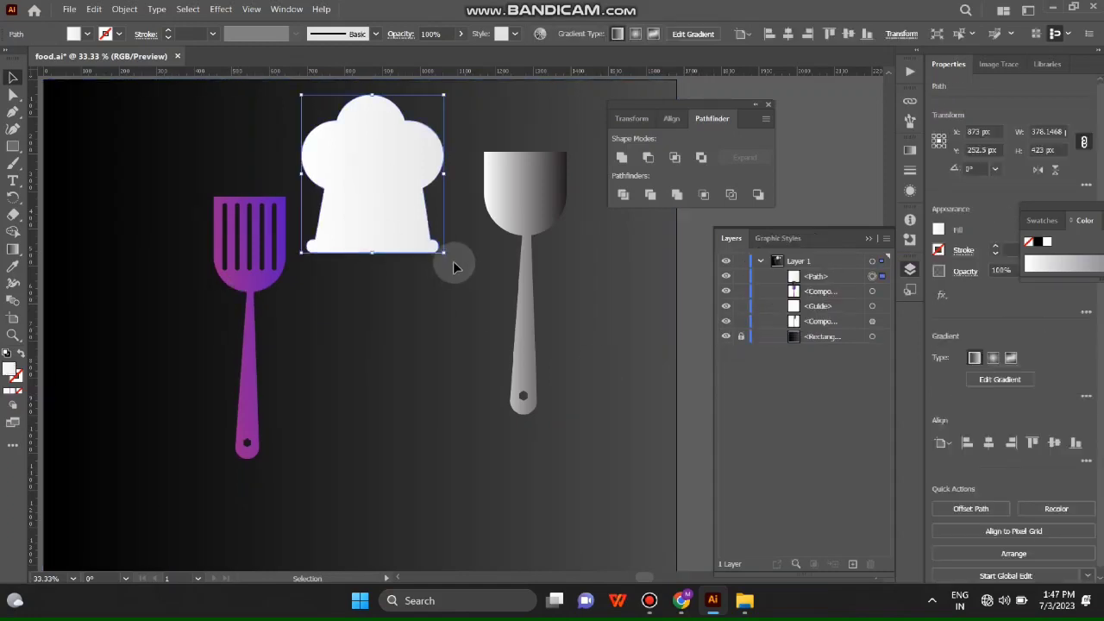
scroll(517, 237, "up", 2)
left_click_drag(532, 233, 521, 281)
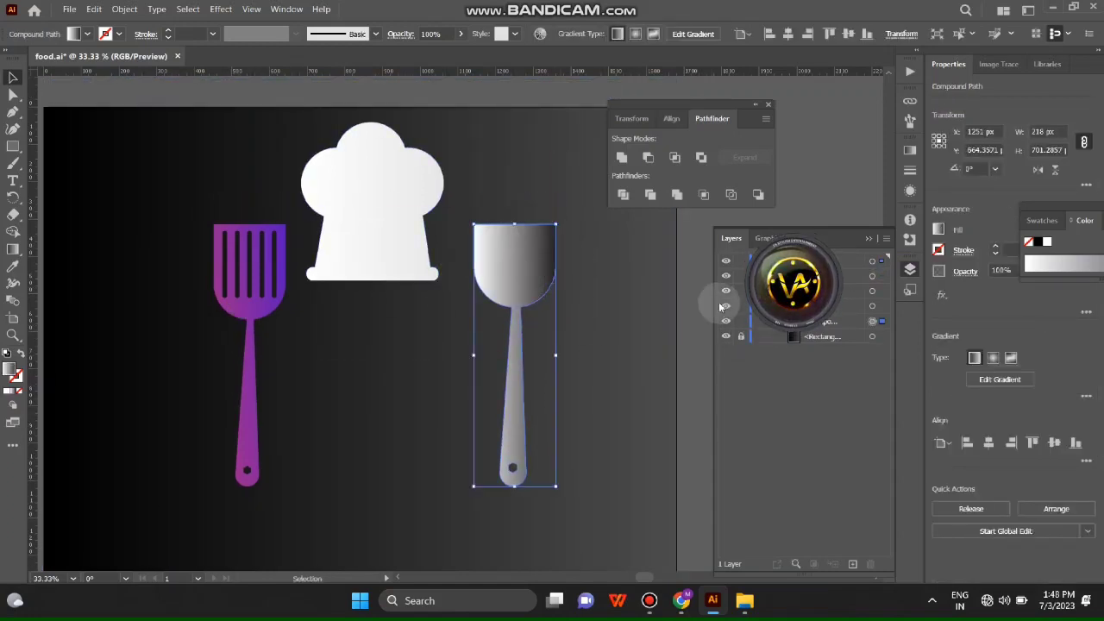
Step: Set the right spatula's gradient stops to green and yellow
left_click(10, 250)
double_click(473, 354)
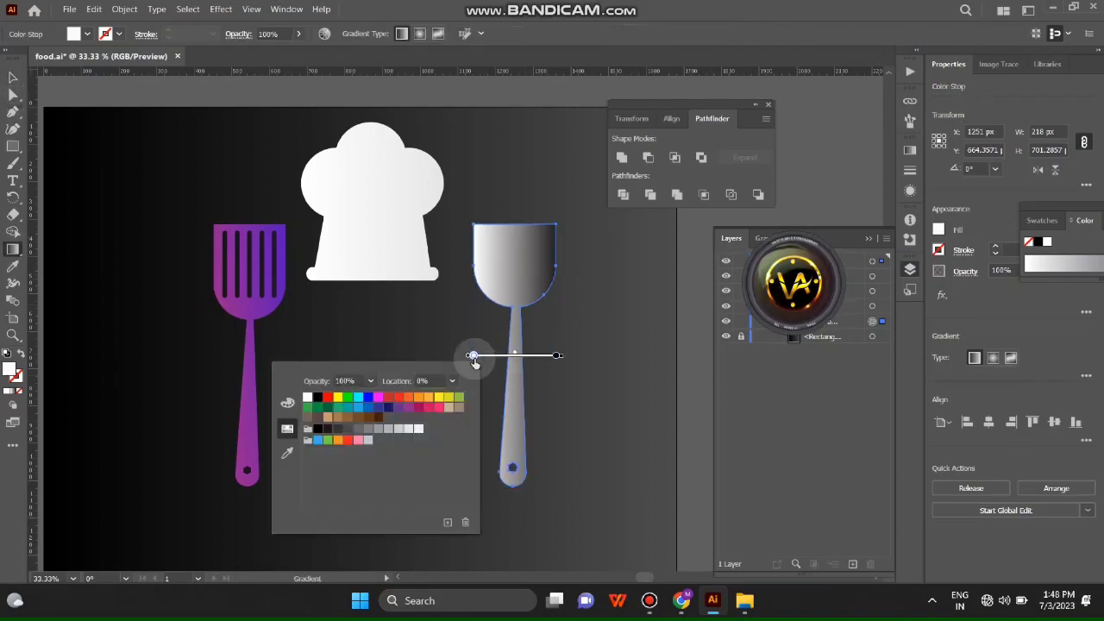
left_click(369, 397)
left_click(348, 397)
double_click(556, 355)
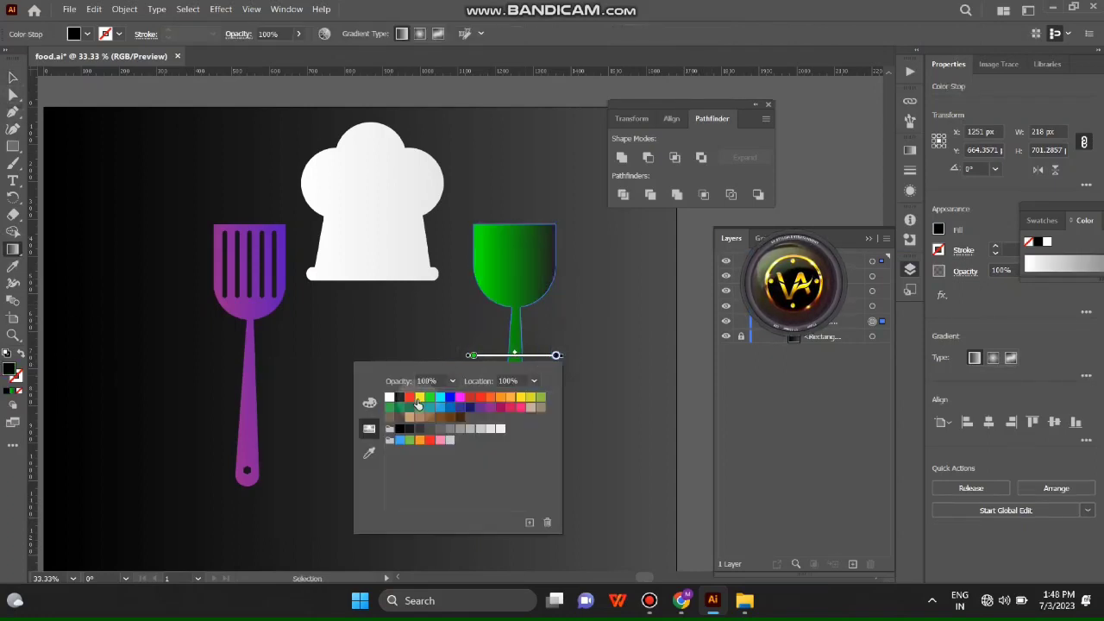
left_click(420, 397)
left_click(253, 184)
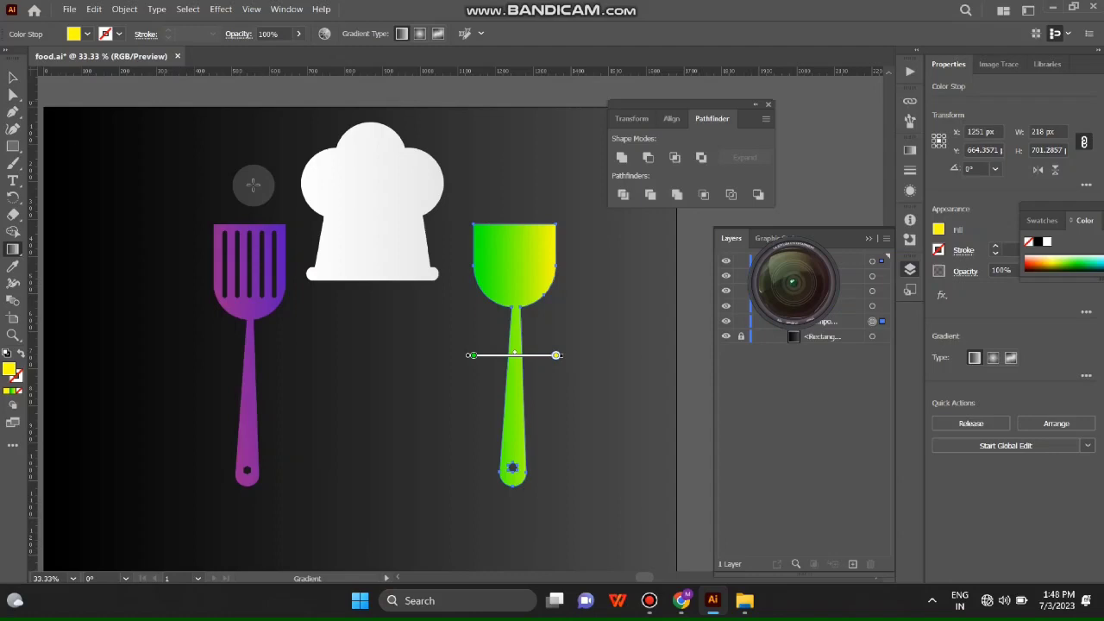
Step: Move the green spatula up-left and the purple spatula up-right
left_click(12, 77)
scroll(515, 258, "down", 1)
left_click_drag(526, 260, 510, 248)
mouse_move(241, 281)
left_mouse_down()
mouse_move(251, 271)
mouse_move(242, 267)
left_mouse_up()
left_click(396, 253)
left_click(627, 384)
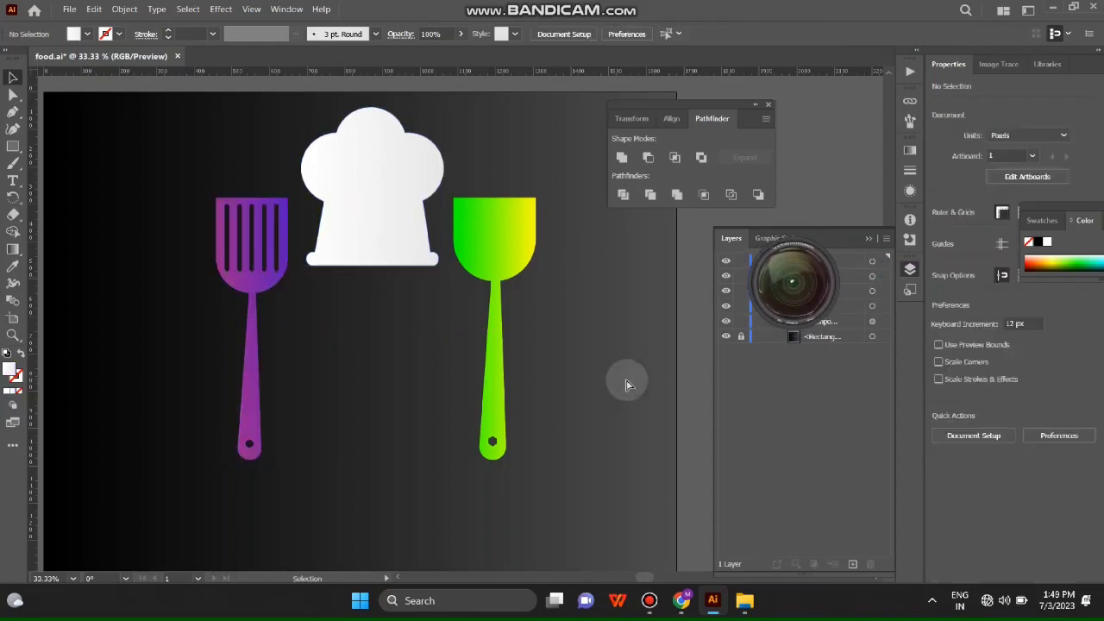
Step: Move all three icons lower on the background and nudge the chef hat up
key("ctrl+minus")
key("ctrl+a")
mouse_move(493, 292)
left_mouse_down()
mouse_move(485, 316)
mouse_move(466, 307)
left_mouse_up()
left_click_drag(436, 250, 466, 241)
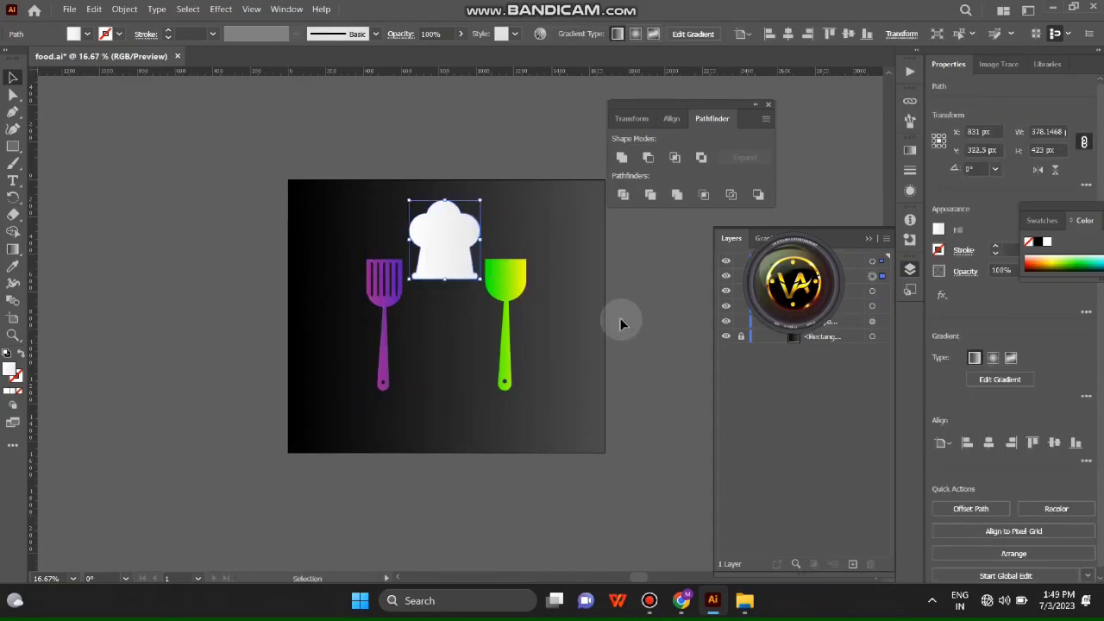
left_click(500, 360)
key("ctrl+plus")
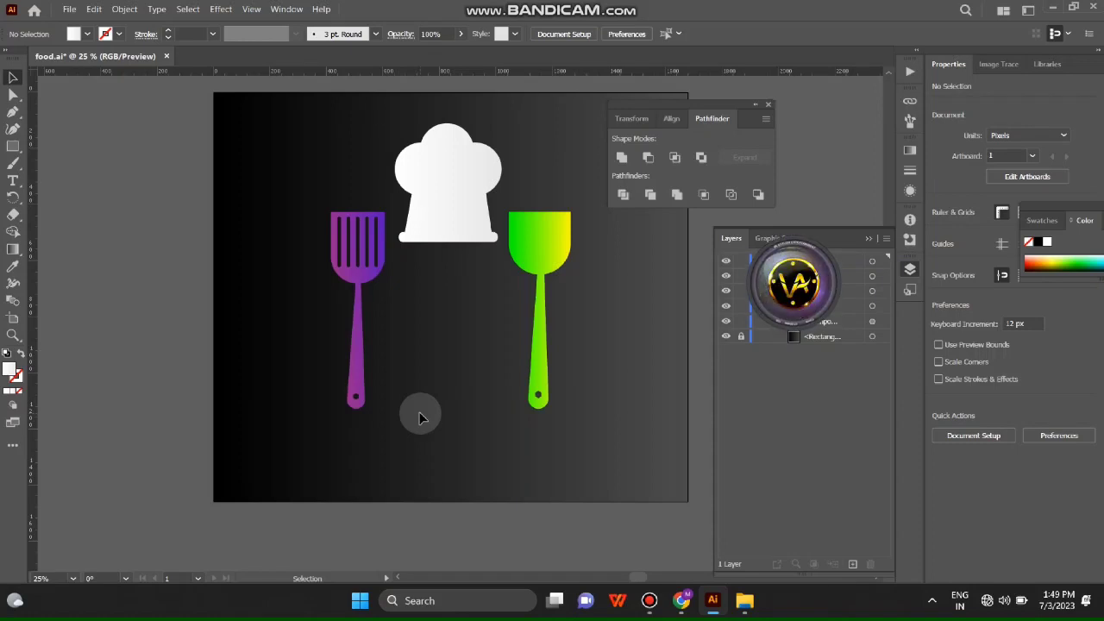
Step: Draw a circle and place it between the spatulas
left_click(13, 147)
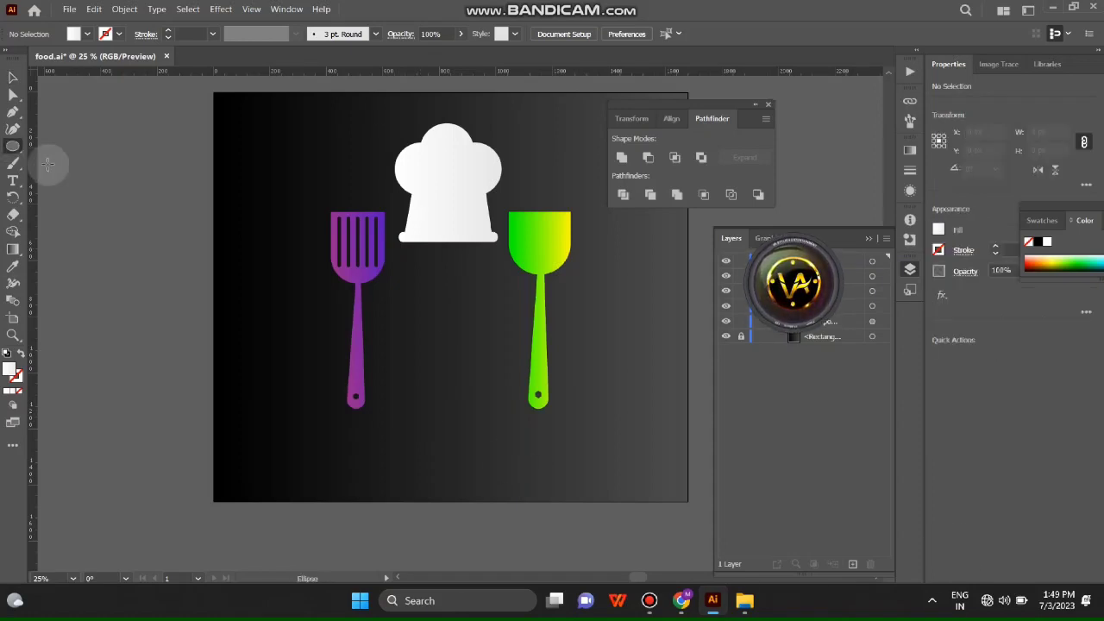
left_click_drag(398, 376, 481, 316)
key("v")
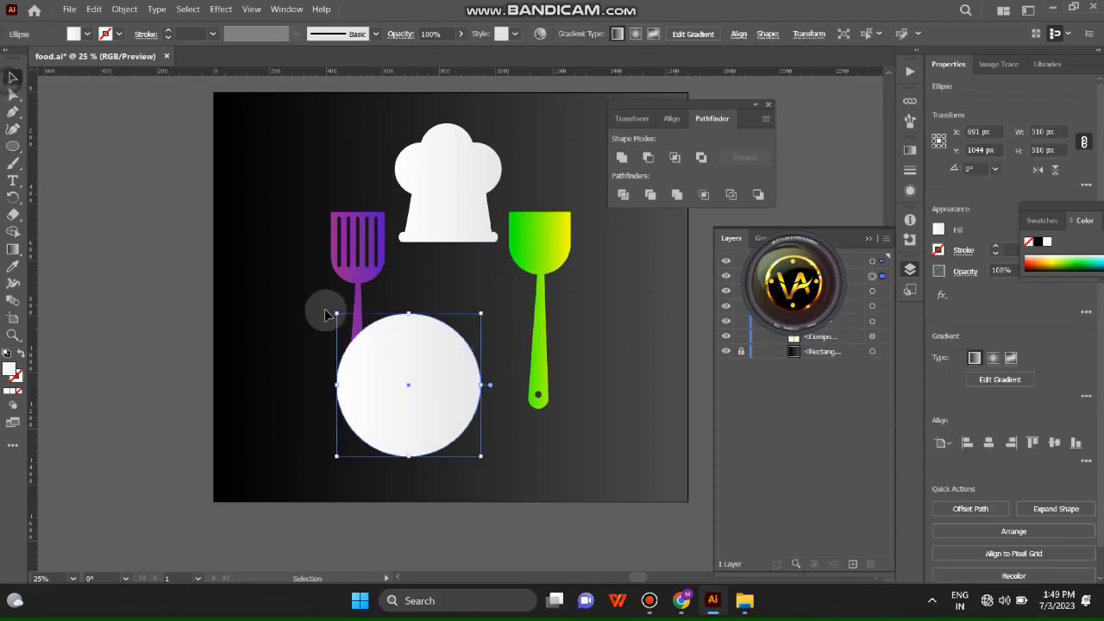
left_click_drag(402, 404, 440, 347)
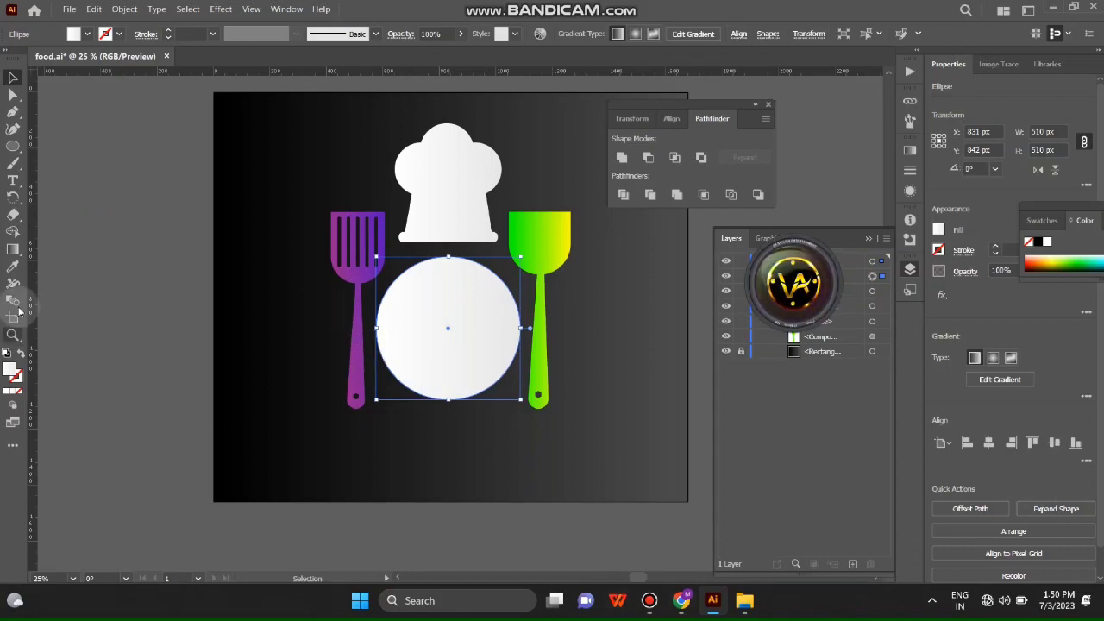
Step: Give the circle a red-to-orange gradient fill
left_click(13, 395)
double_click(375, 328)
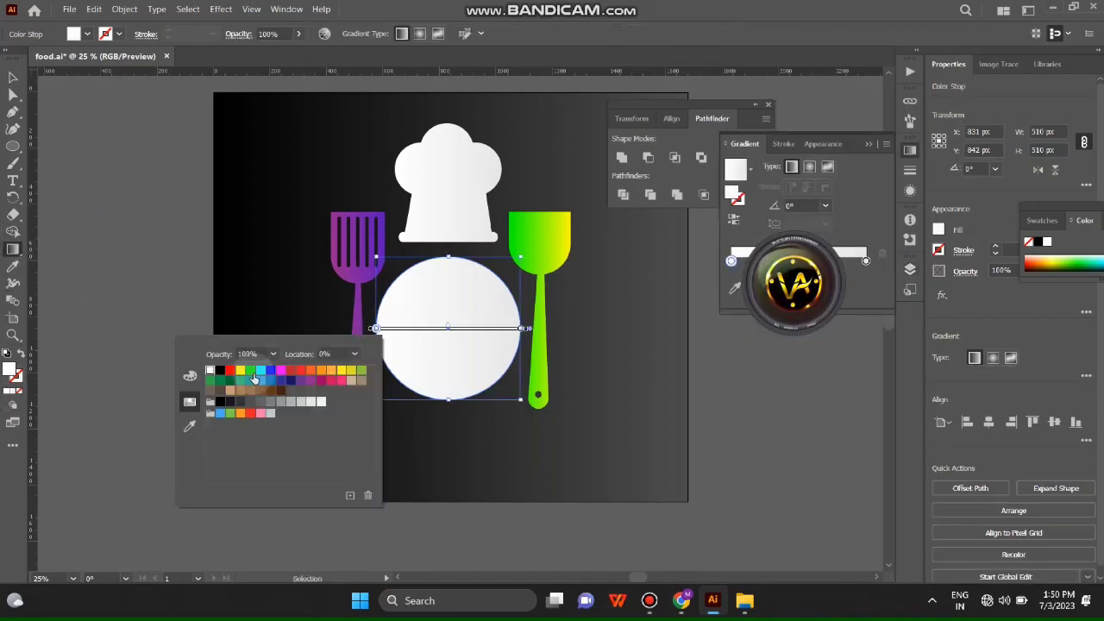
left_click(222, 371)
double_click(519, 328)
left_click(414, 369)
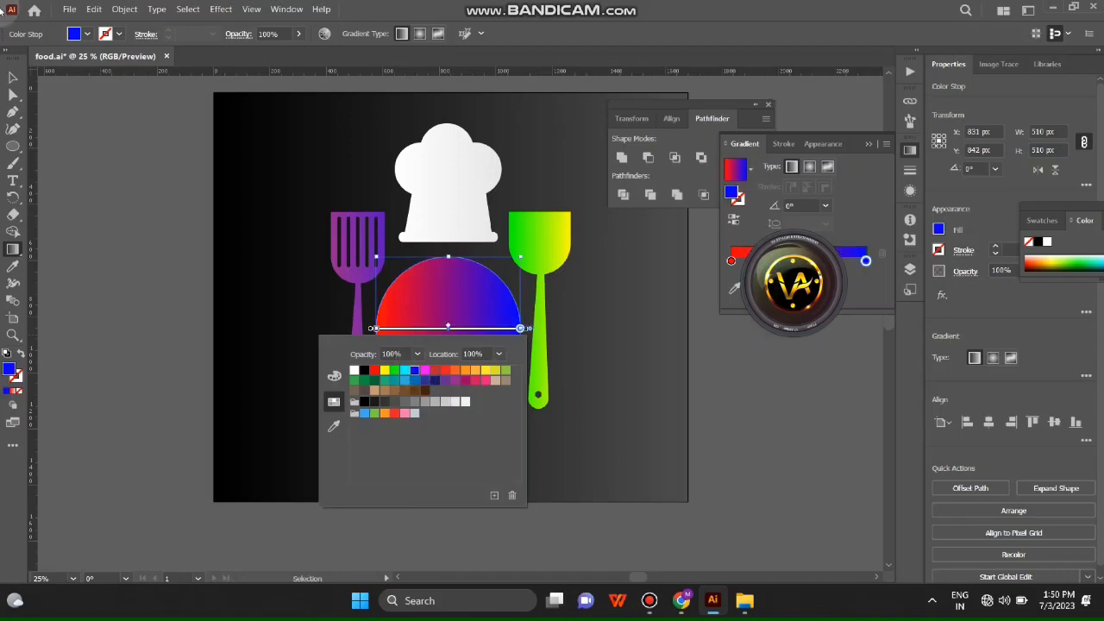
left_click(454, 370)
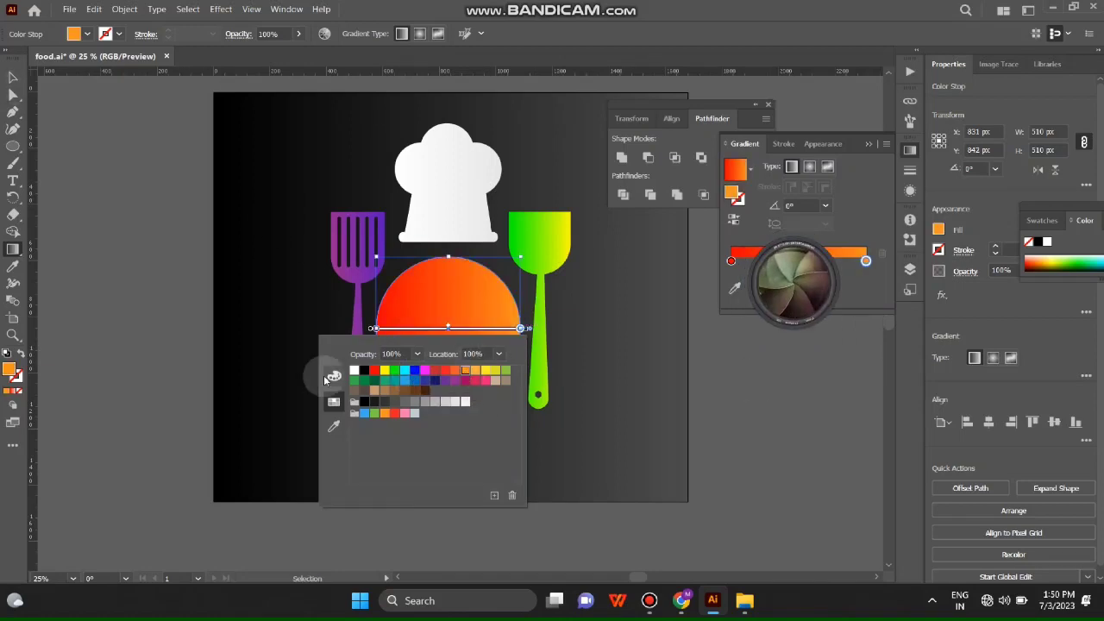
left_click(625, 388)
Step: Move the circle down, copy it to the far left, and select the original's bottom anchor
key("ctrl+=")
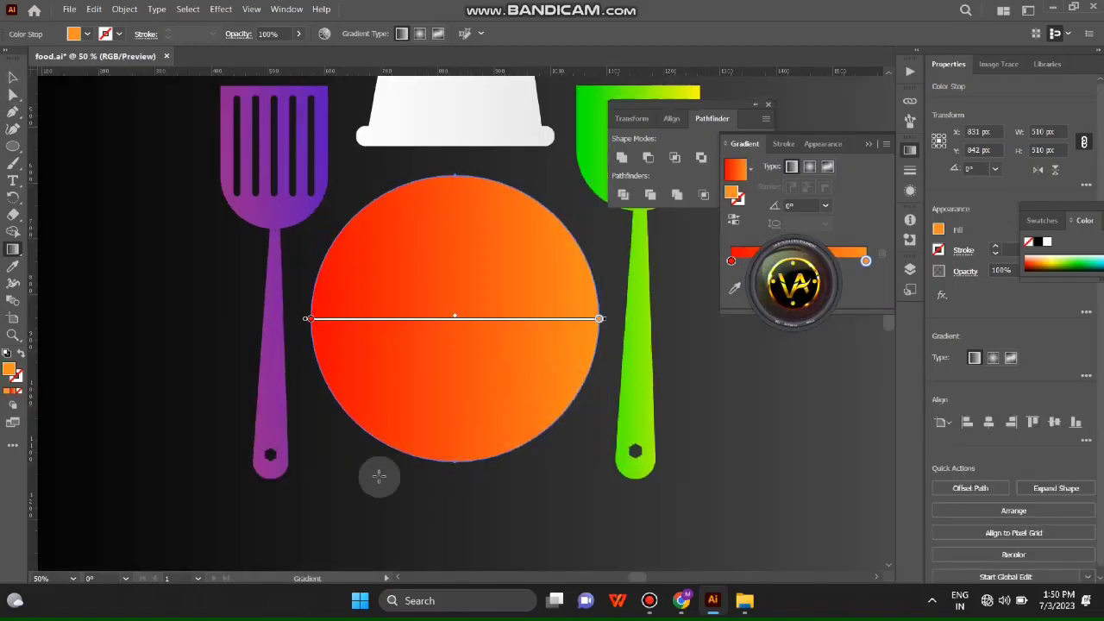
key("v")
left_click_drag(455, 372, 455, 414)
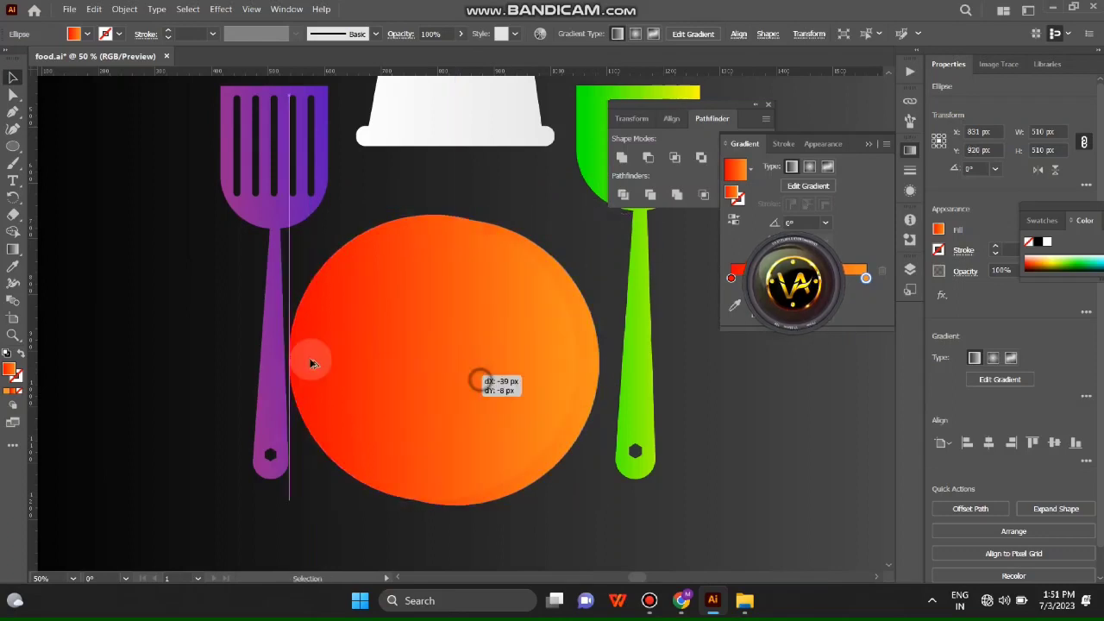
left_click_drag(316, 362, 21, 329)
key("a")
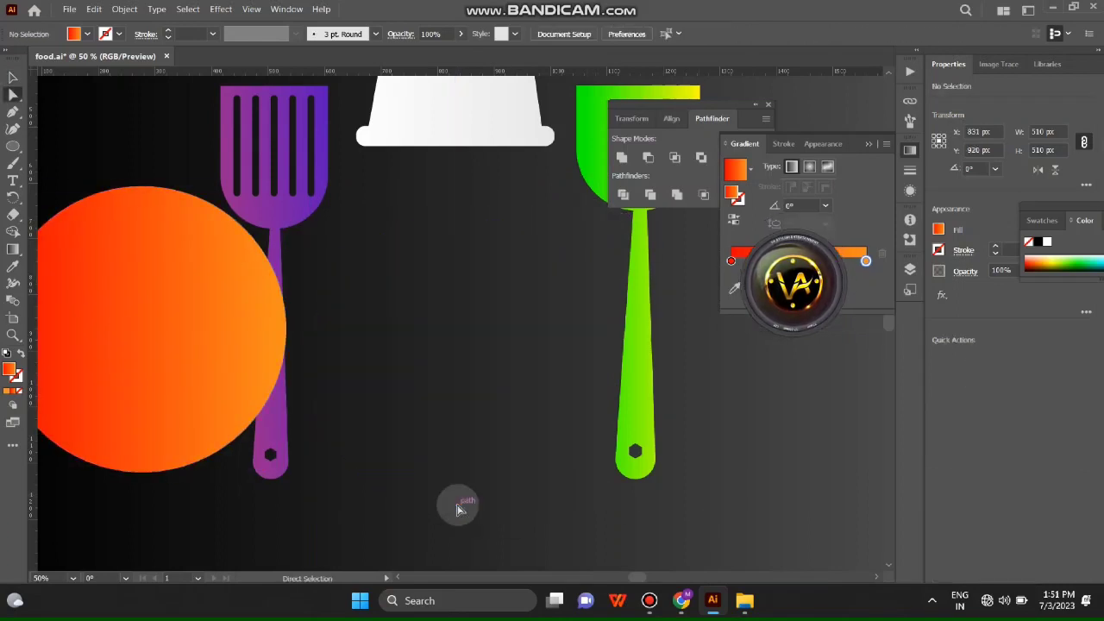
left_click(457, 507)
Step: Trim the circle to a half-dome and draw a thin pill-shaped bar below it
key("Delete")
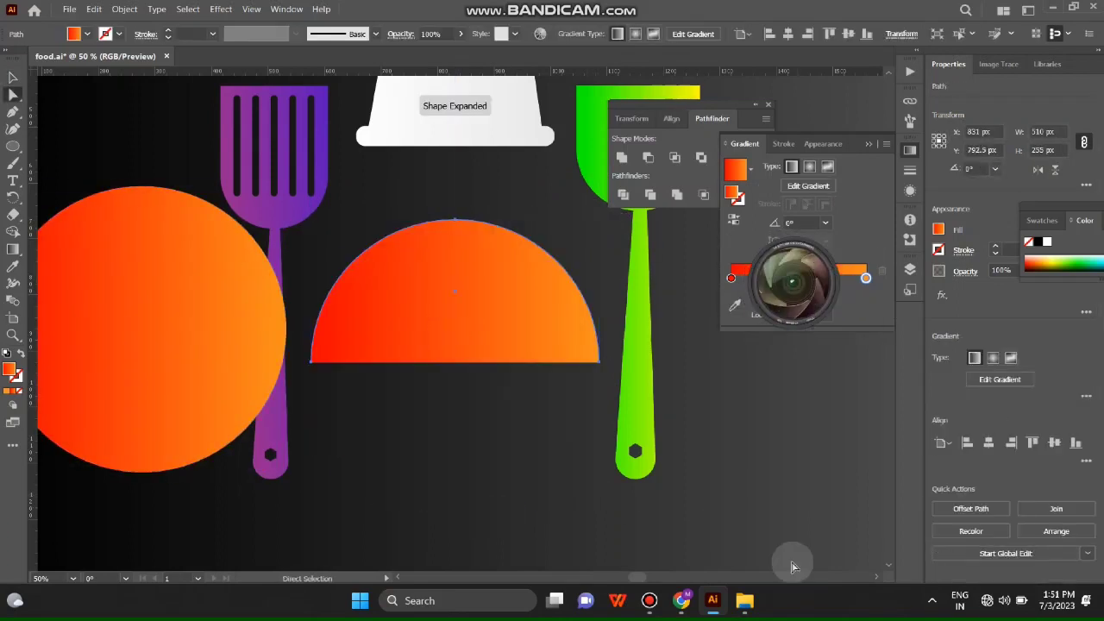
scroll(419, 283, "up", 1)
key("v")
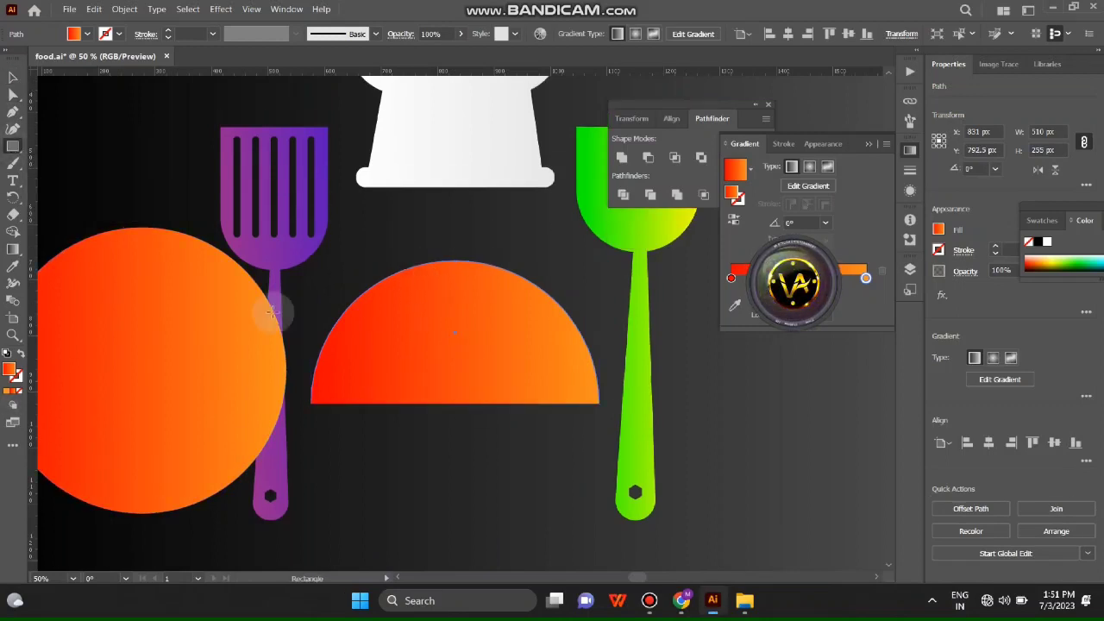
left_click_drag(300, 433, 618, 451)
key("a")
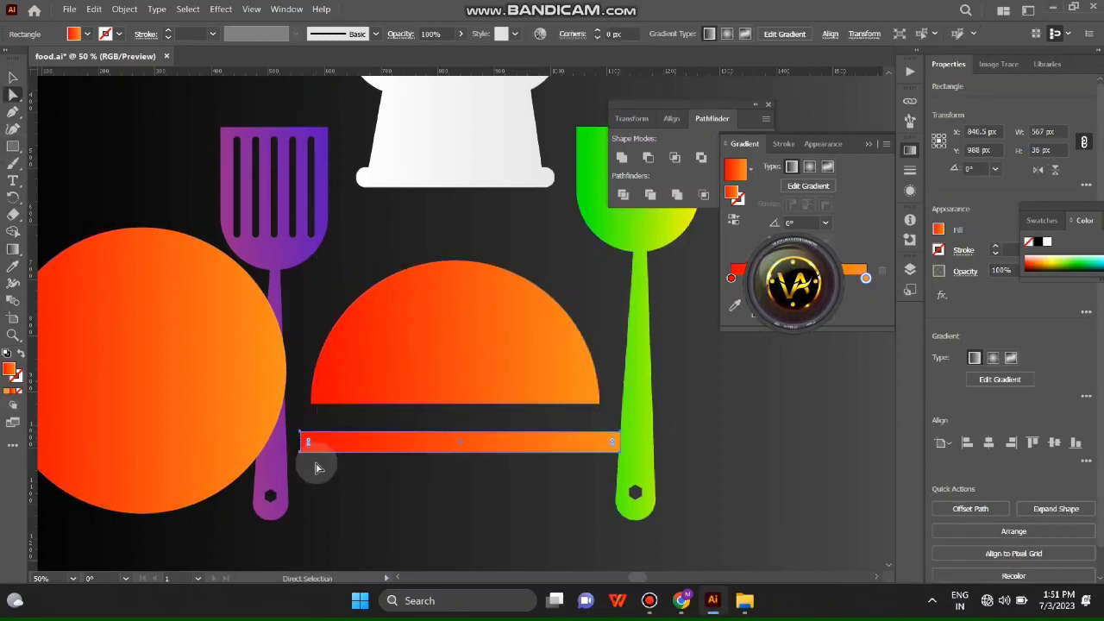
left_click_drag(316, 468, 363, 468)
Step: Slim the bar under the dome and place a small circle knob on top
left_click(10, 80)
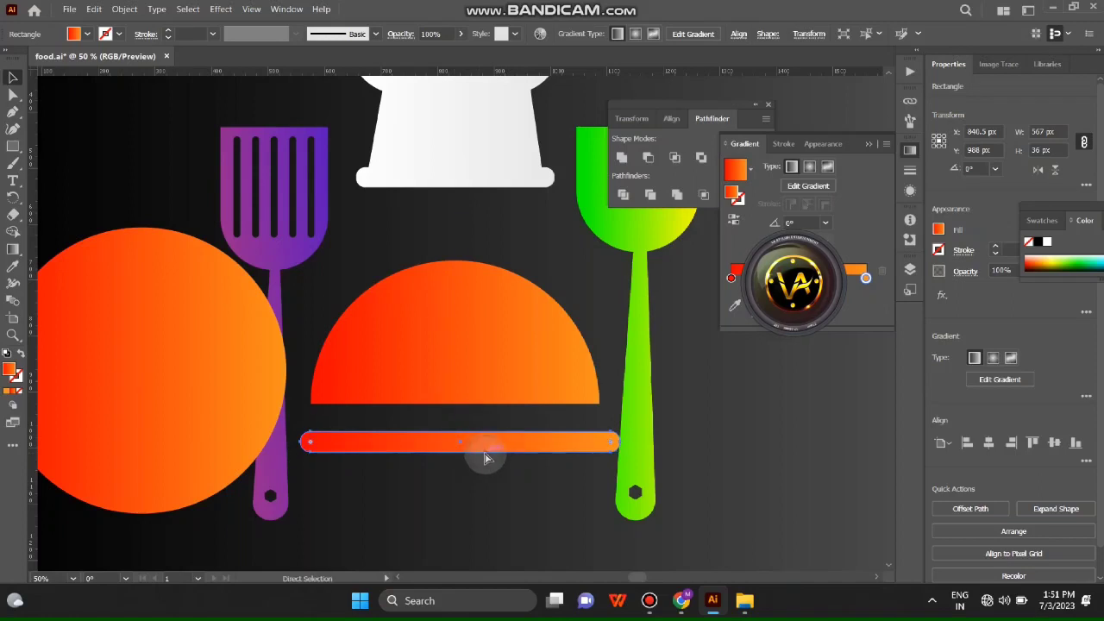
left_click_drag(462, 431, 402, 403)
scroll(458, 457, "up", 1)
left_click_drag(231, 353, 355, 296)
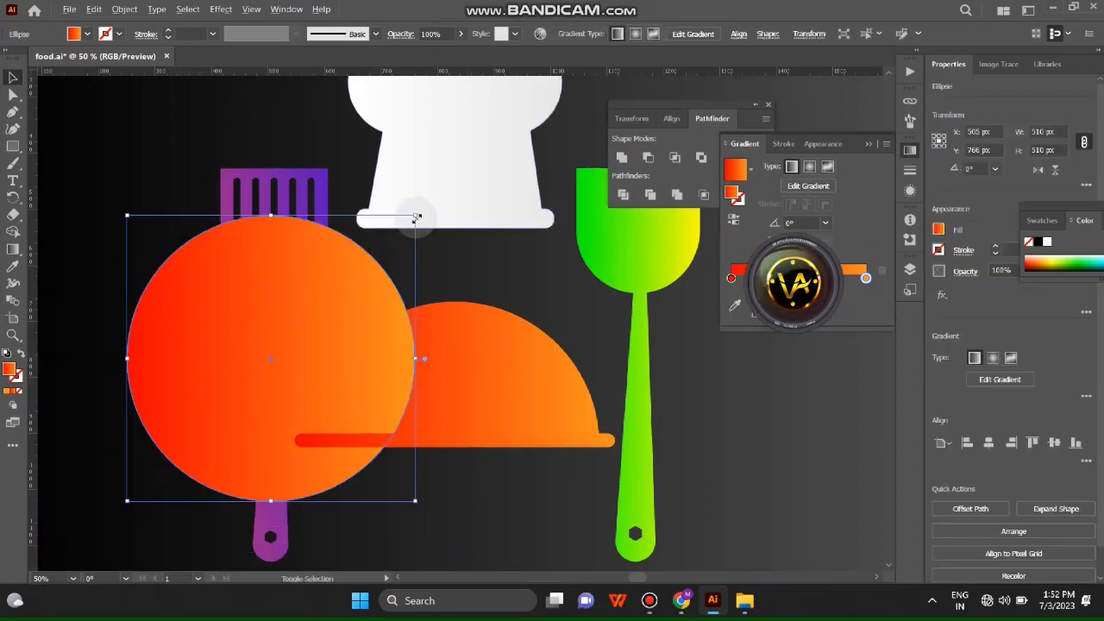
mouse_move(419, 216)
left_mouse_down()
mouse_move(294, 337)
mouse_move(449, 285)
left_mouse_up()
left_click(216, 315)
key("ctrl+minus")
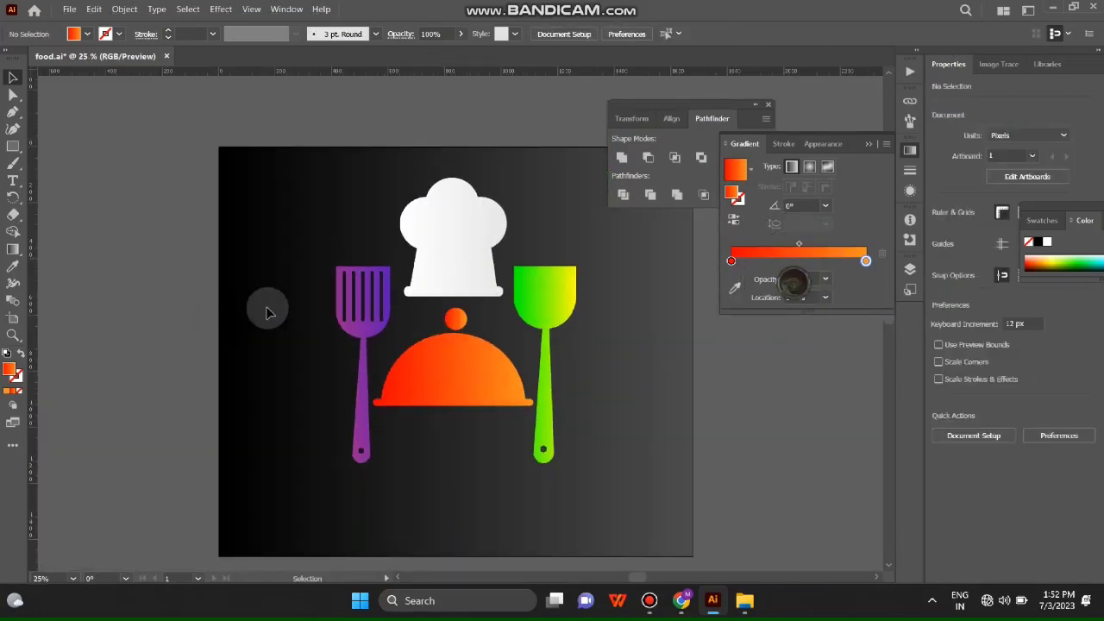
Step: Select the dome's base bar and make its right gradient stop red
scroll(267, 312, "up", 4)
left_click(525, 380)
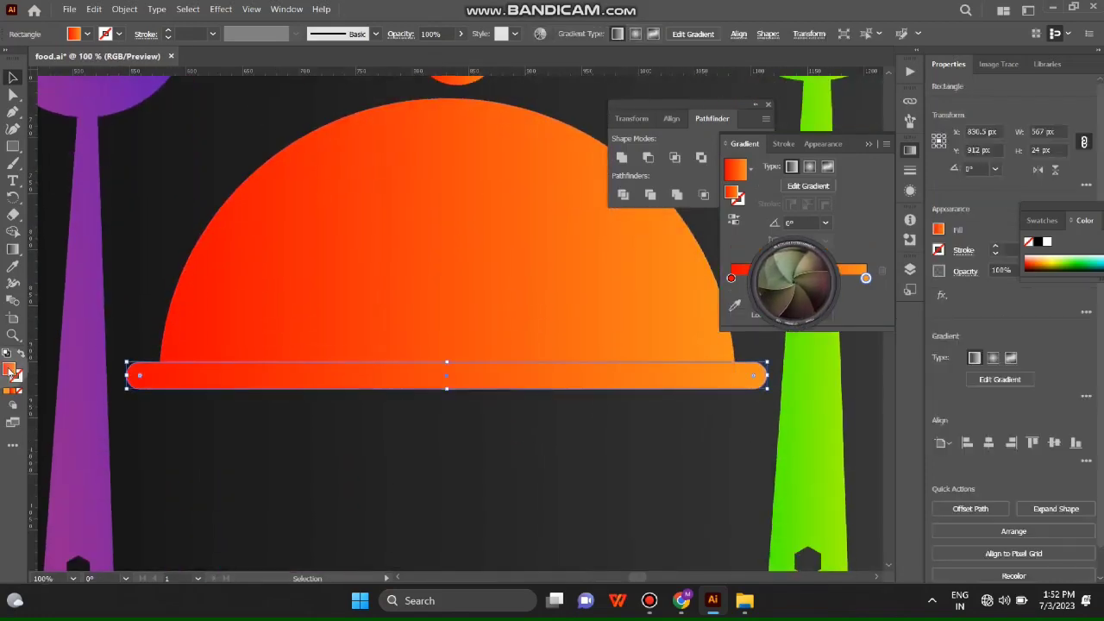
double_click(10, 369)
left_click(912, 353)
key("g")
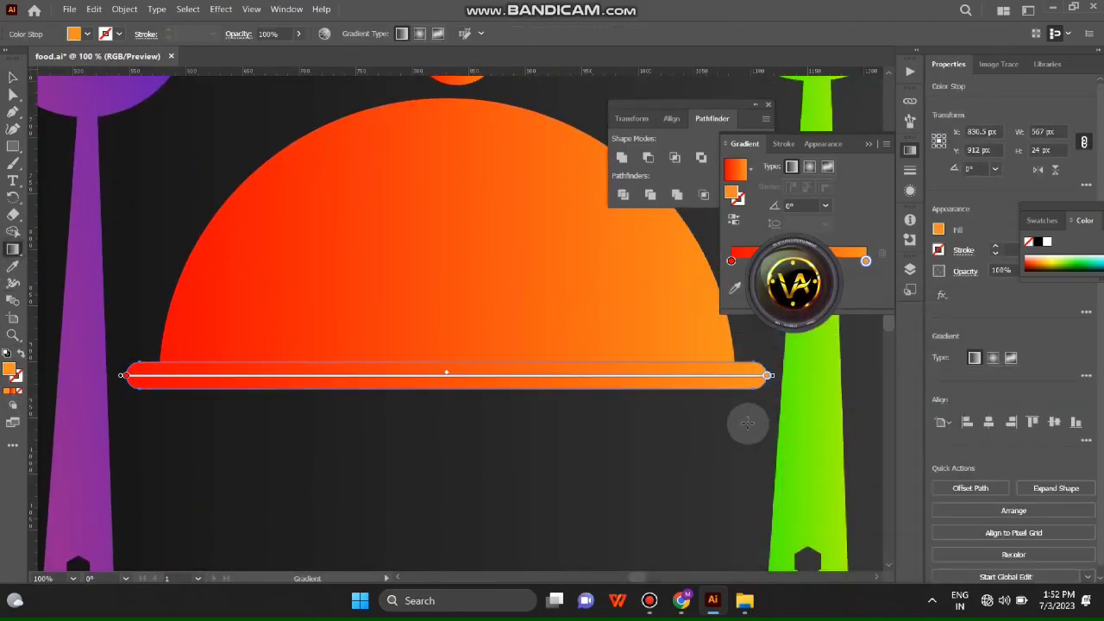
double_click(767, 376)
left_click(620, 417)
left_click(126, 375)
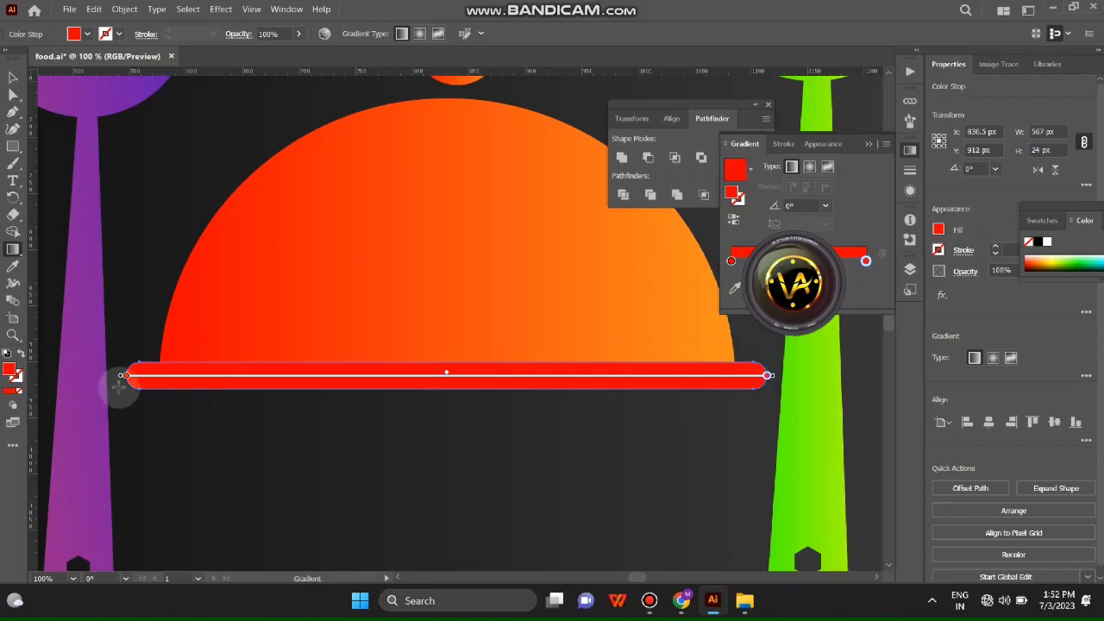
Step: Make the base bar's left gradient stop orange
double_click(127, 375)
left_click(64, 416)
left_click(145, 417)
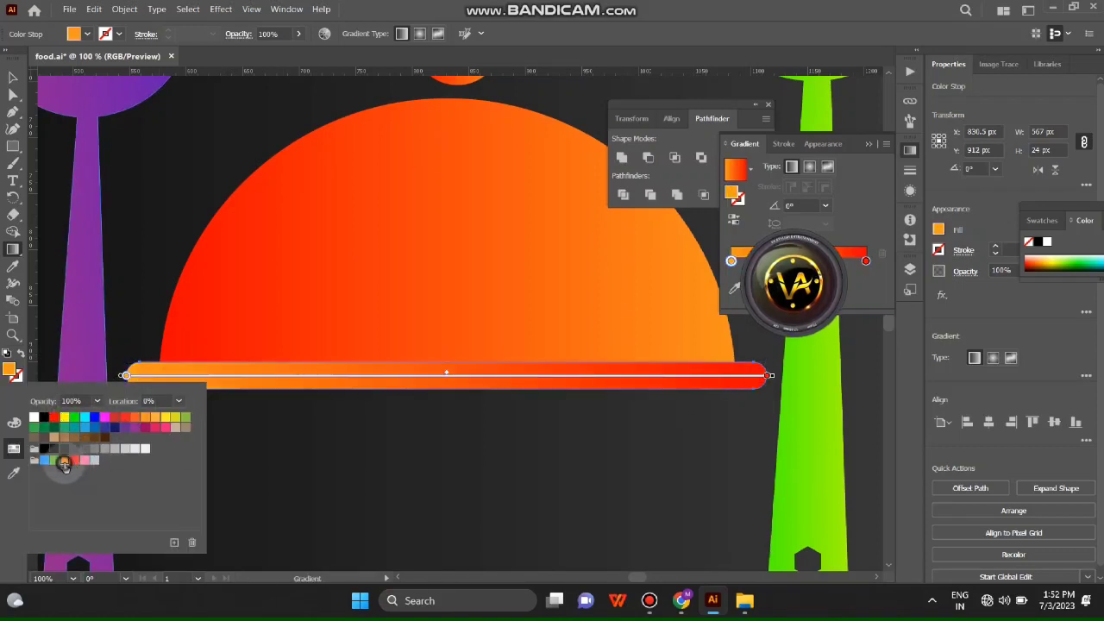
left_click(13, 78)
left_click(543, 510)
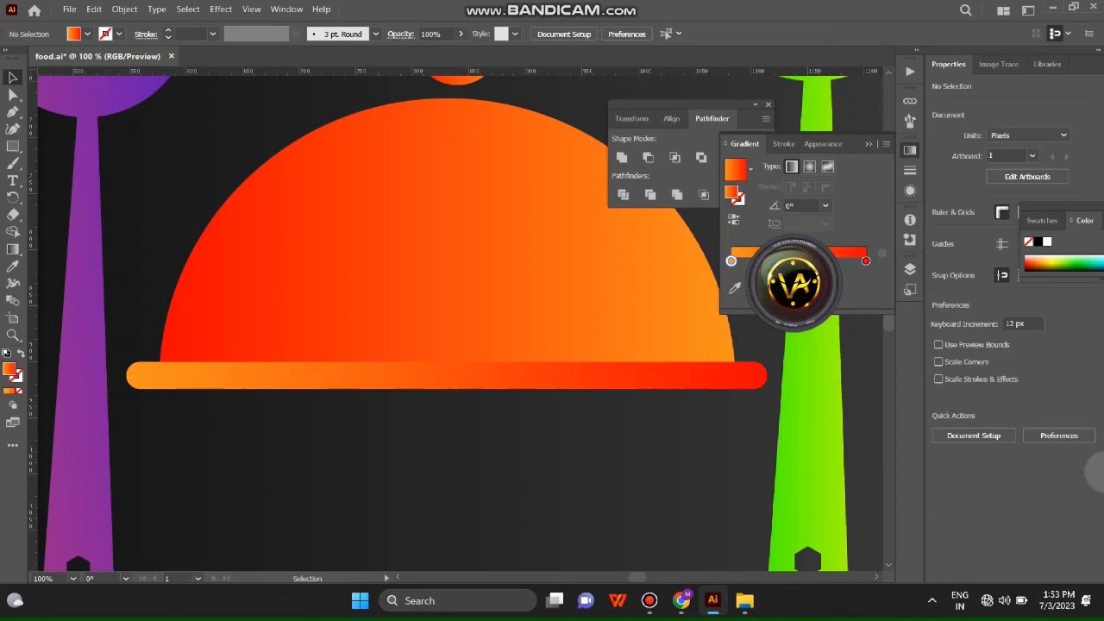
scroll(535, 407, "up", 2)
key("ctrl+minus")
key("ctrl+minus")
key("ctrl+minus")
scroll(521, 485, "up", 1)
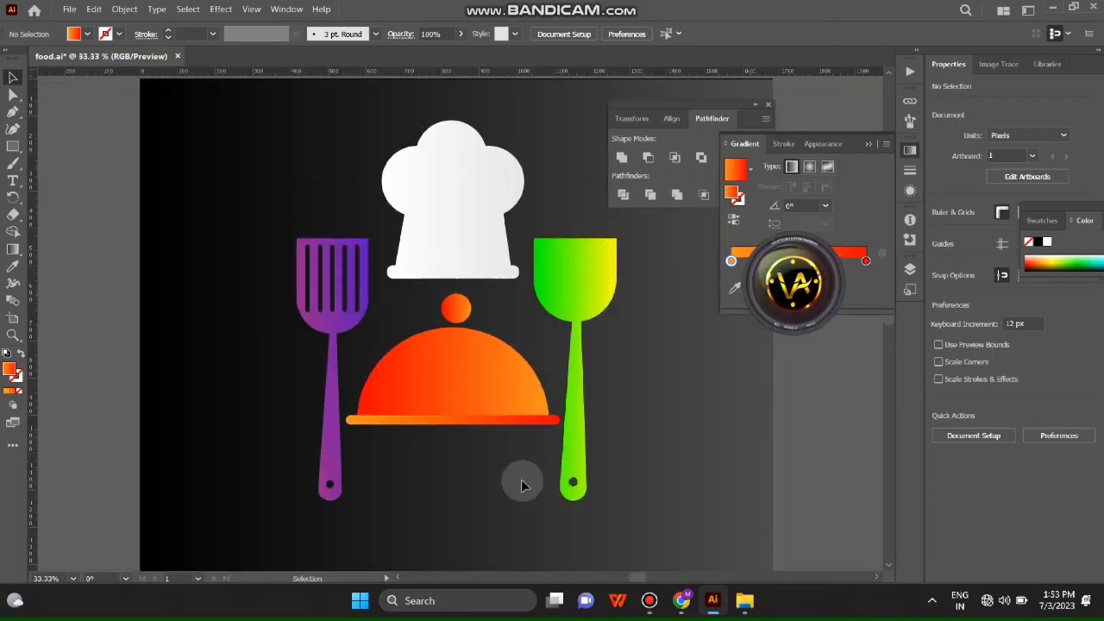
Step: Shrink the knob circle slightly
scroll(521, 485, "up", 1)
left_click(456, 362)
key("ctrl+plus")
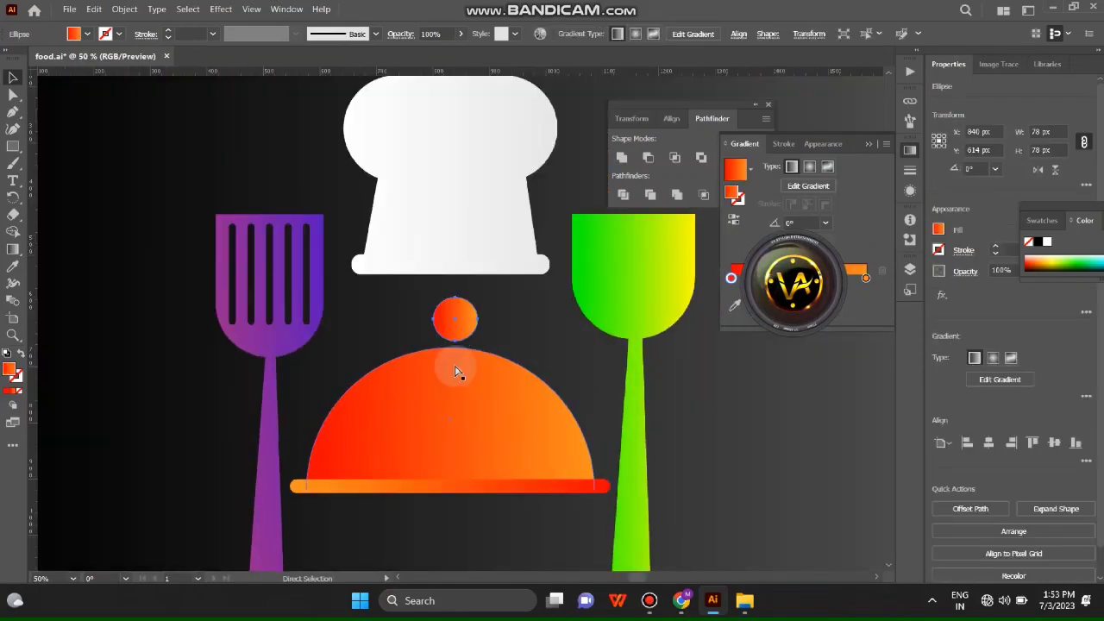
key("ctrl+plus")
key("ctrl+plus")
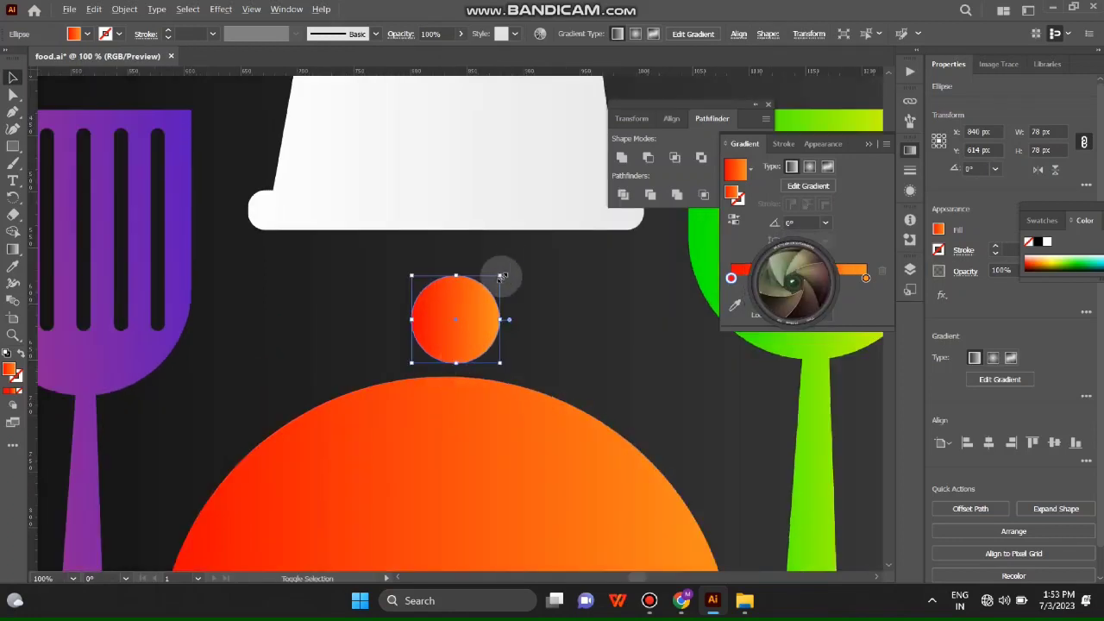
left_click_drag(500, 276, 489, 286)
left_click(521, 361)
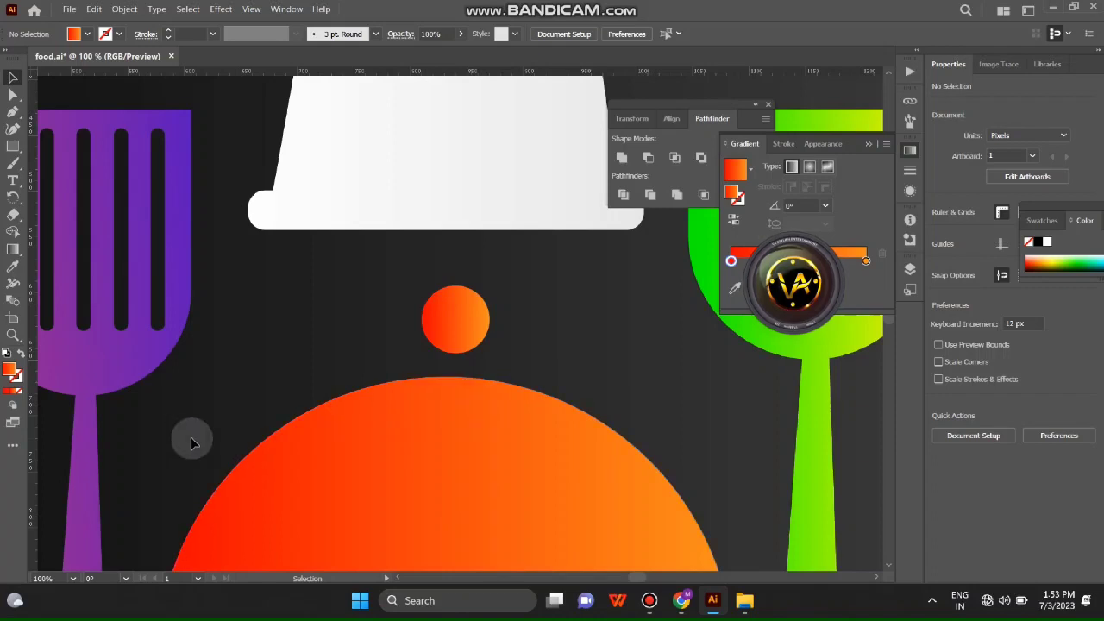
Step: Draw a small rectangle neck between the knob and the dome
left_click(432, 338)
key("m")
mouse_move(375, 441)
left_mouse_down()
mouse_move(424, 330)
mouse_move(451, 422)
left_mouse_up()
key("v")
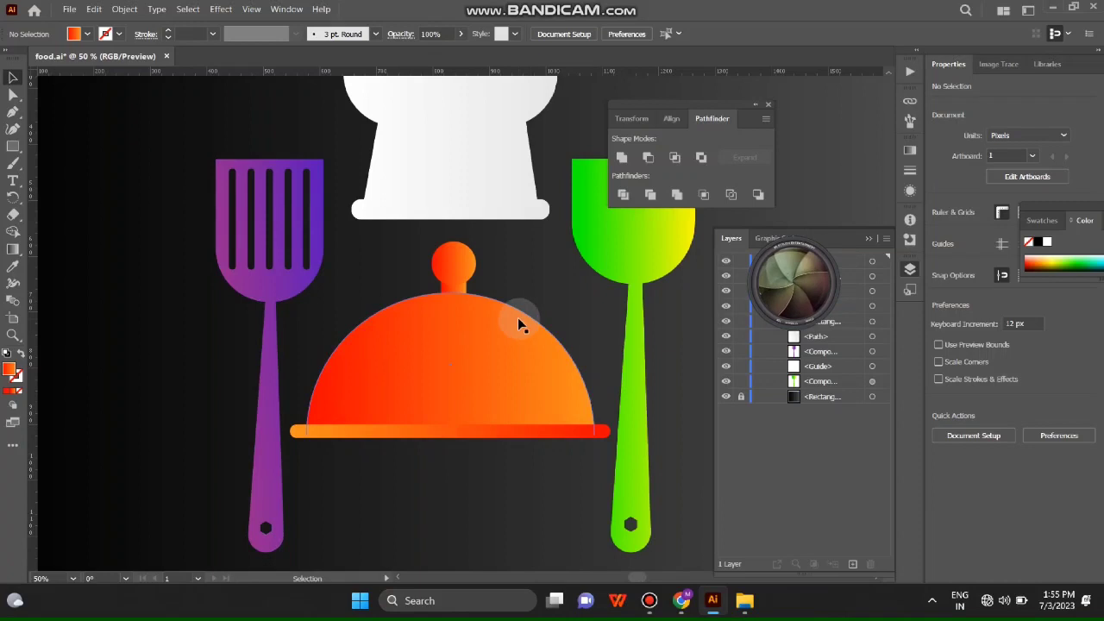
key("ctrl+plus")
key("ctrl+plus")
key("ctrl+plus")
Step: Give the knob a gradient from orange on the left to red on the right
left_click(455, 226)
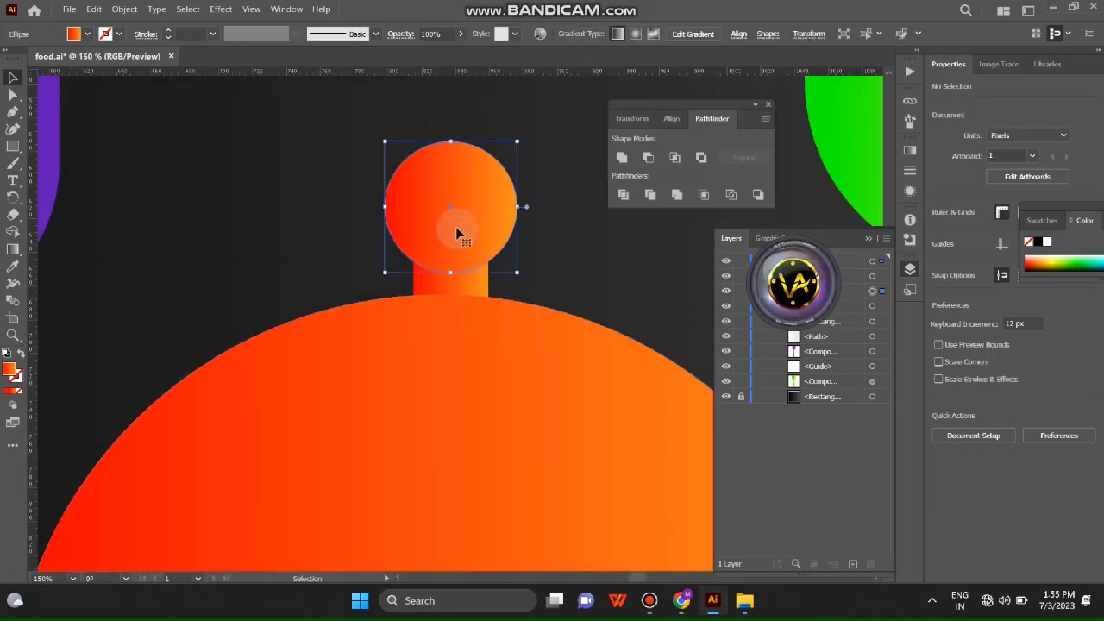
left_click(13, 249)
double_click(382, 207)
left_click(332, 249)
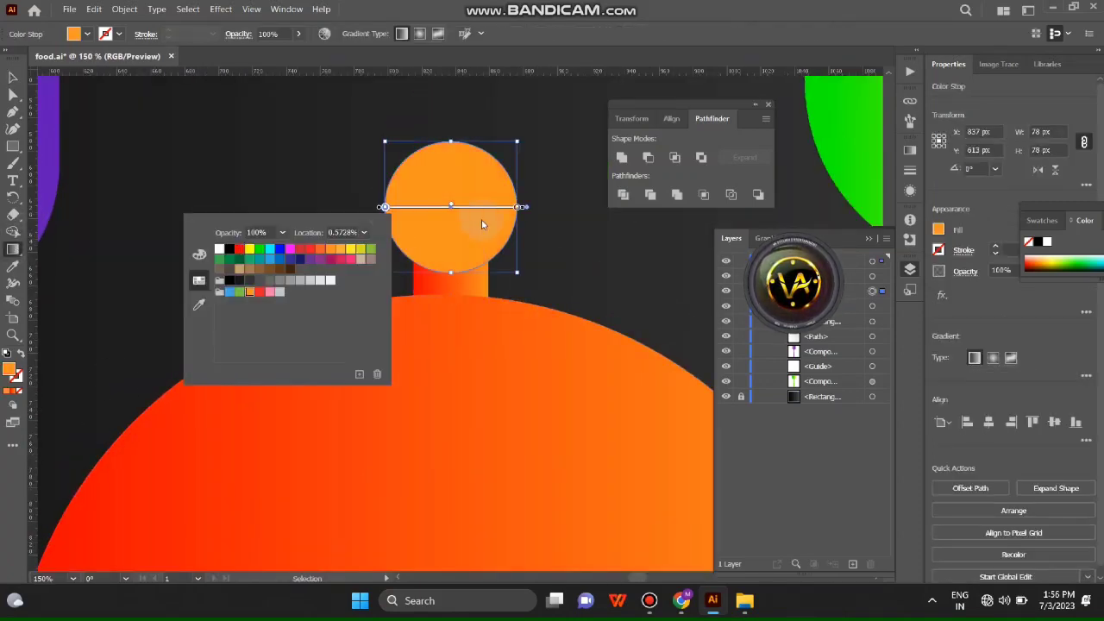
double_click(516, 208)
left_click(441, 249)
left_click(125, 212)
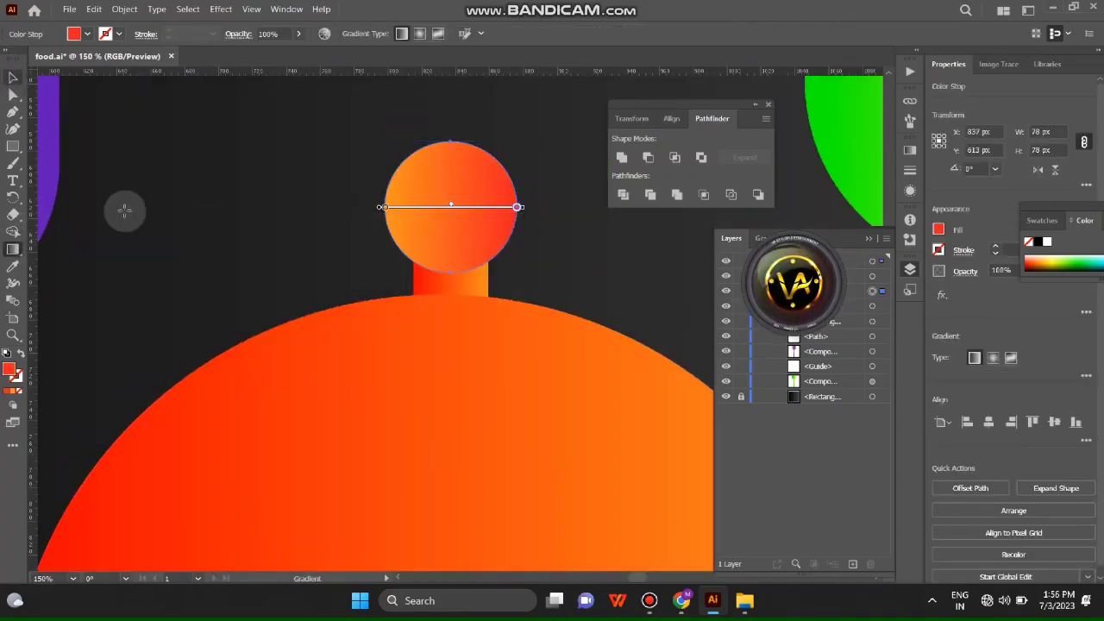
left_click(13, 77)
Step: Lower the knob onto the neck
left_click(261, 272)
key("ctrl+minus")
key("ctrl+minus")
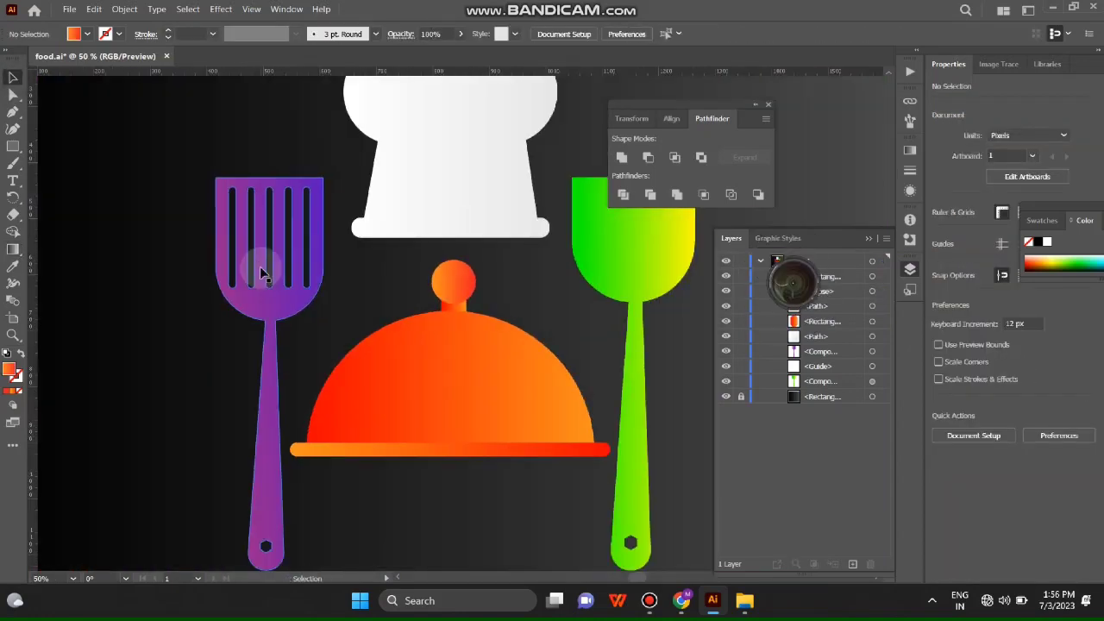
key("ctrl+plus")
key("ctrl+plus")
key("ctrl+plus")
left_click_drag(466, 208, 486, 217)
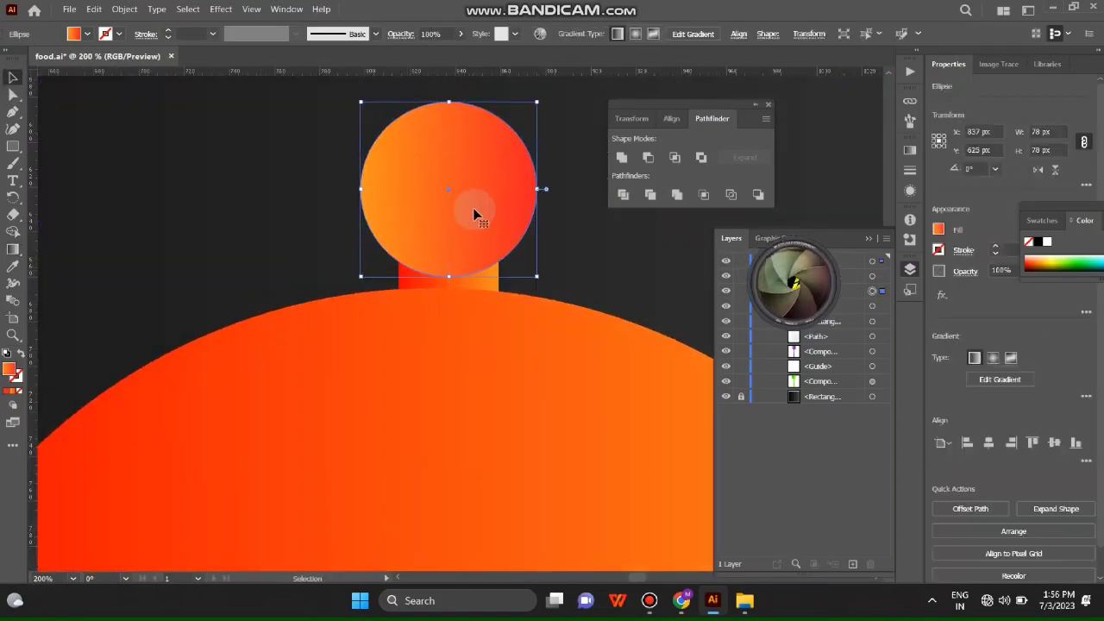
left_click(562, 242)
key("ctrl+minus")
key("ctrl+minus")
key("ctrl+minus")
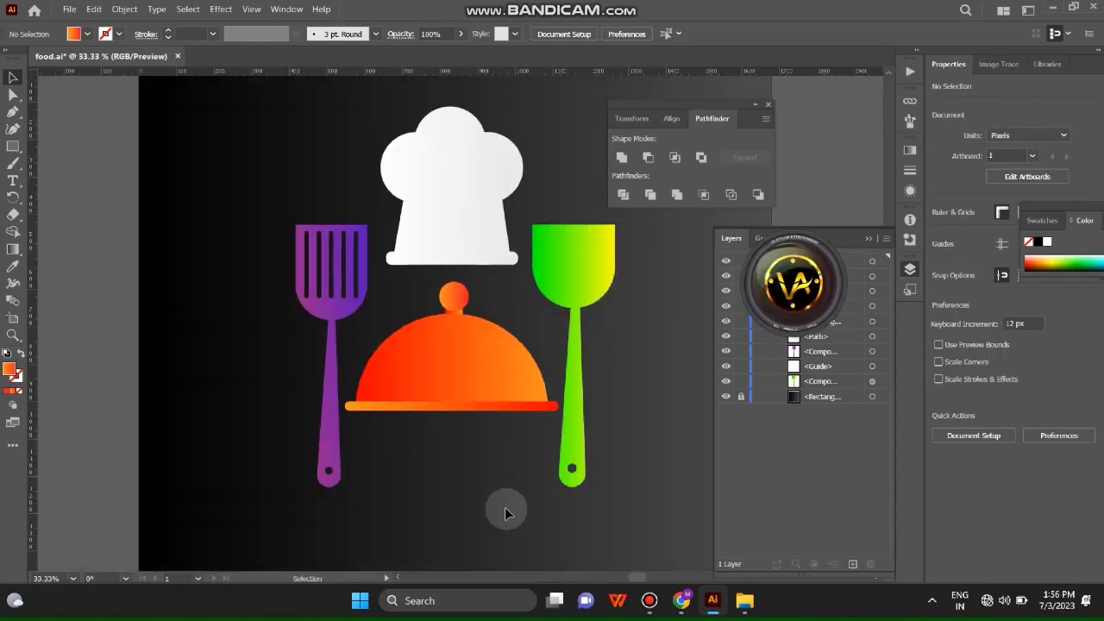
Step: Nudge the dome up slightly and select it together with the knob and neck
key("ctrl+plus")
key("ctrl+plus")
key("ctrl+plus")
left_click(424, 185)
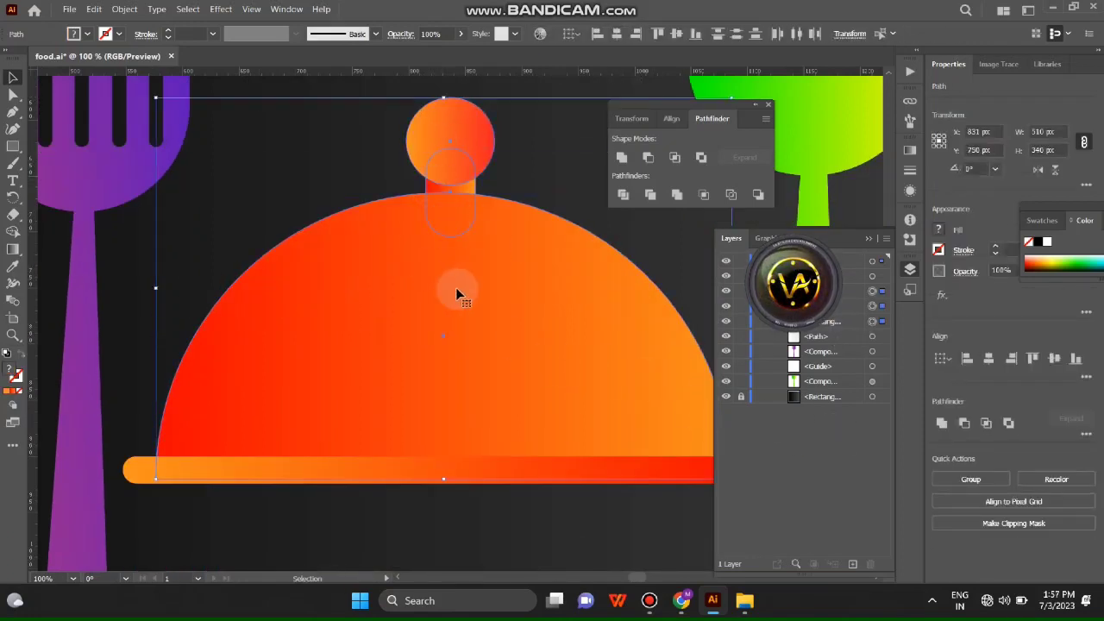
left_click(466, 190)
left_click_drag(463, 184, 464, 188)
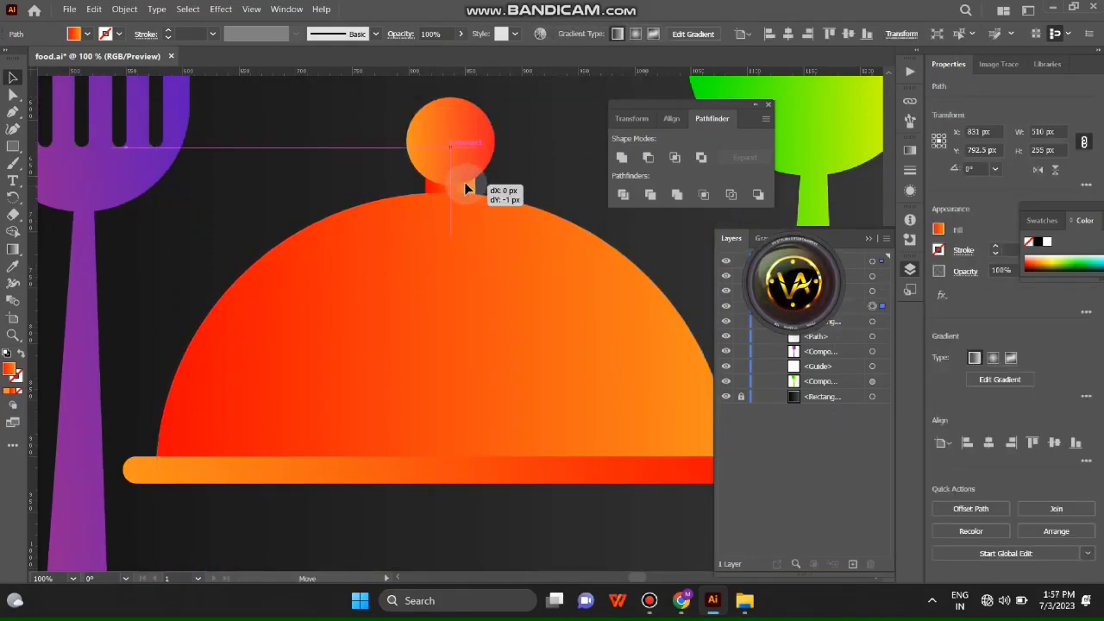
left_click(448, 138)
left_click(437, 188, "shift")
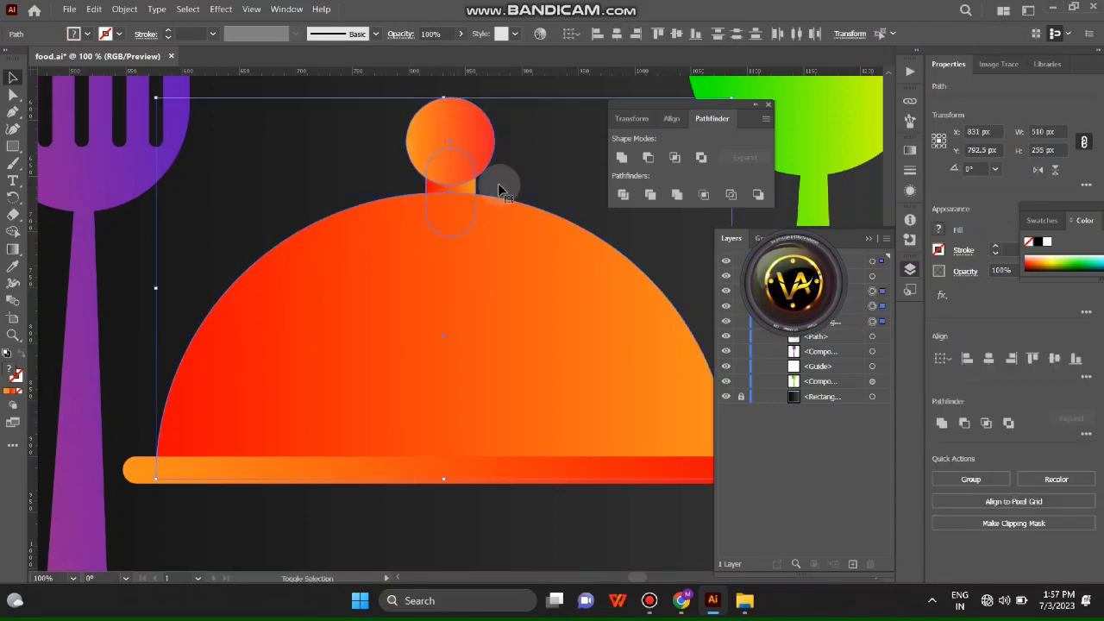
Step: Unite knob, neck and dome with the Shape Builder into one gradient cover
left_click(13, 231)
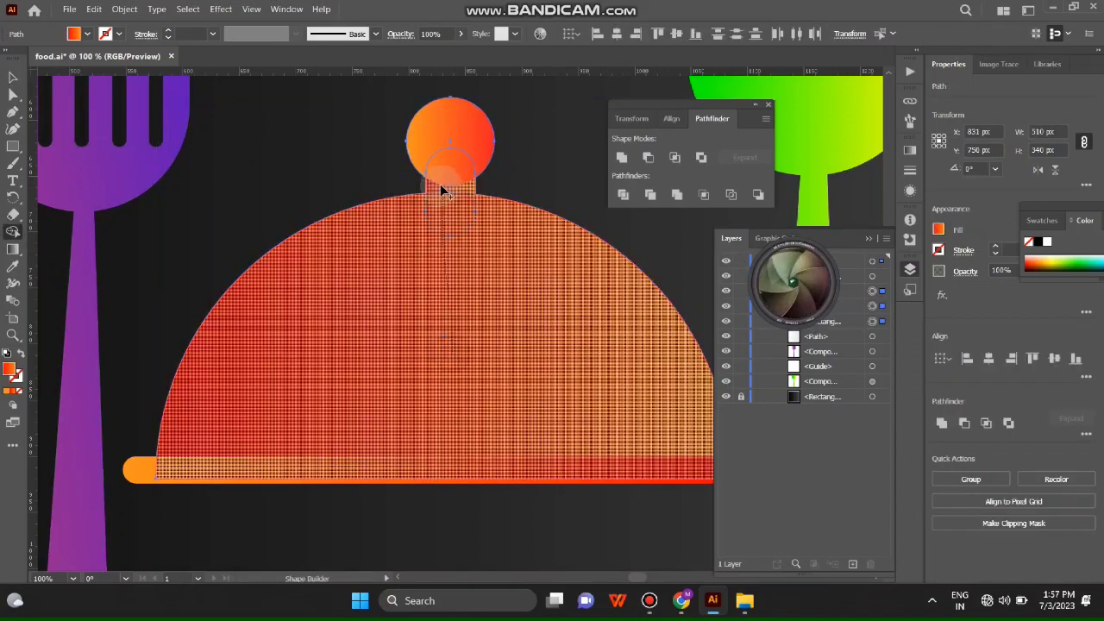
left_click_drag(436, 179, 444, 229)
left_click(13, 77)
key("ctrl+minus")
key("ctrl+minus")
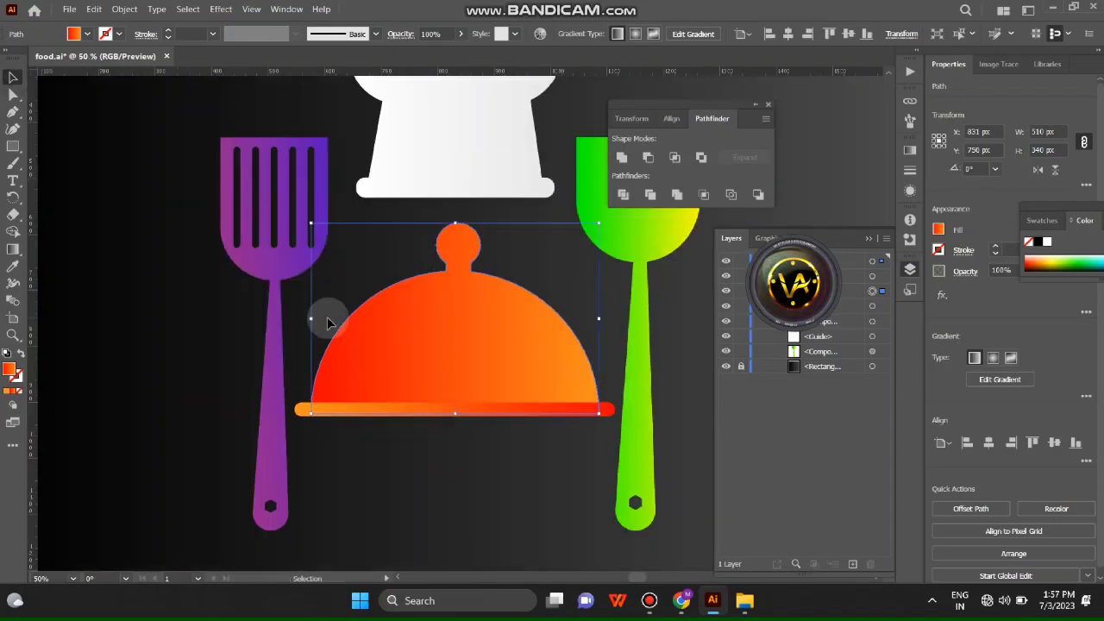
scroll(456, 400, "down", 3)
left_click(457, 326, "shift")
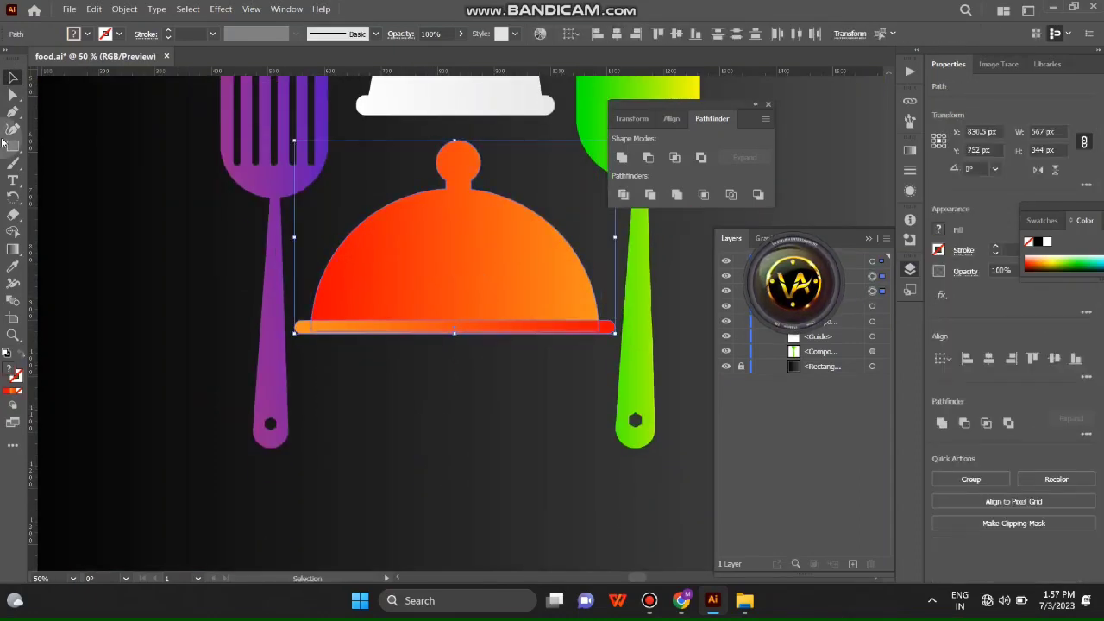
left_click(493, 513)
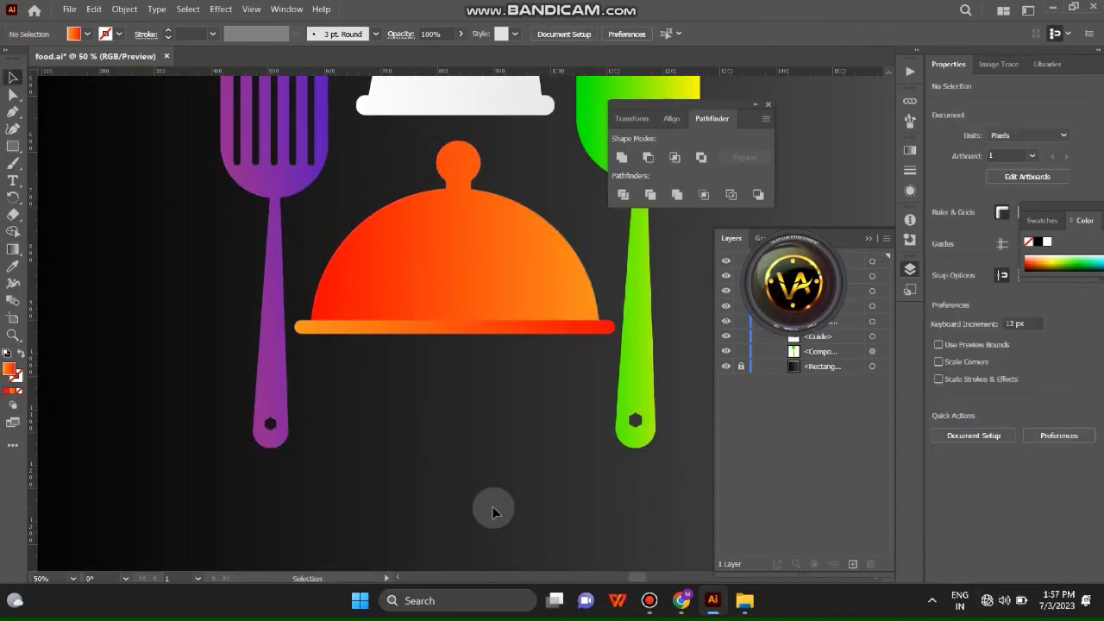
key("ctrl+plus")
mouse_move(440, 423)
left_mouse_down()
mouse_move(286, 535)
mouse_move(407, 337)
left_mouse_up()
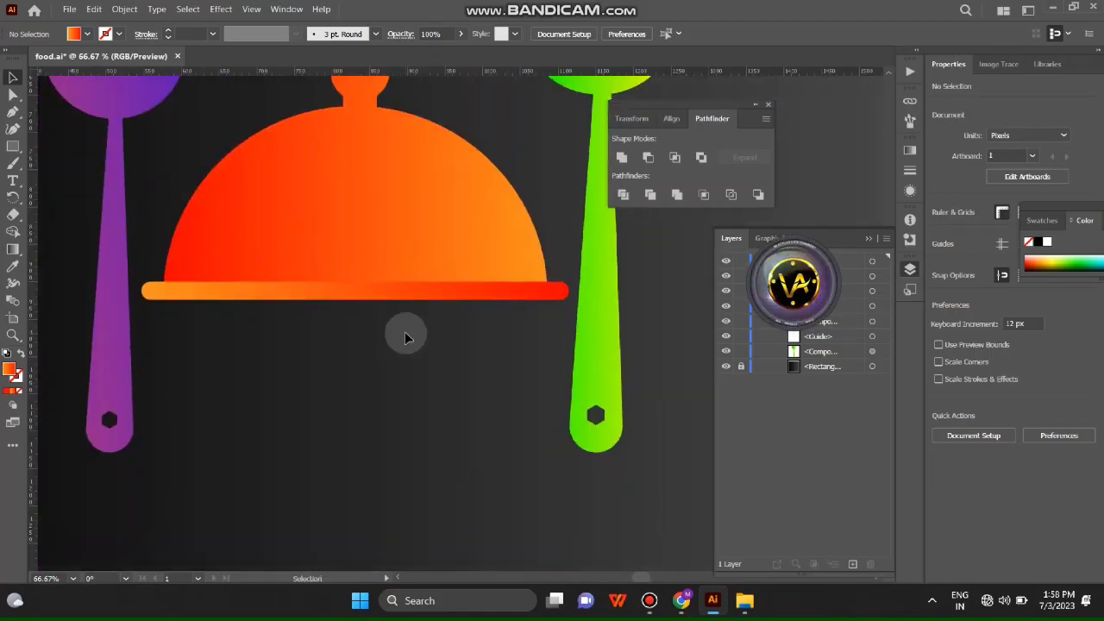
key("ctrl+minus")
key("ctrl+minus")
key("ctrl+minus")
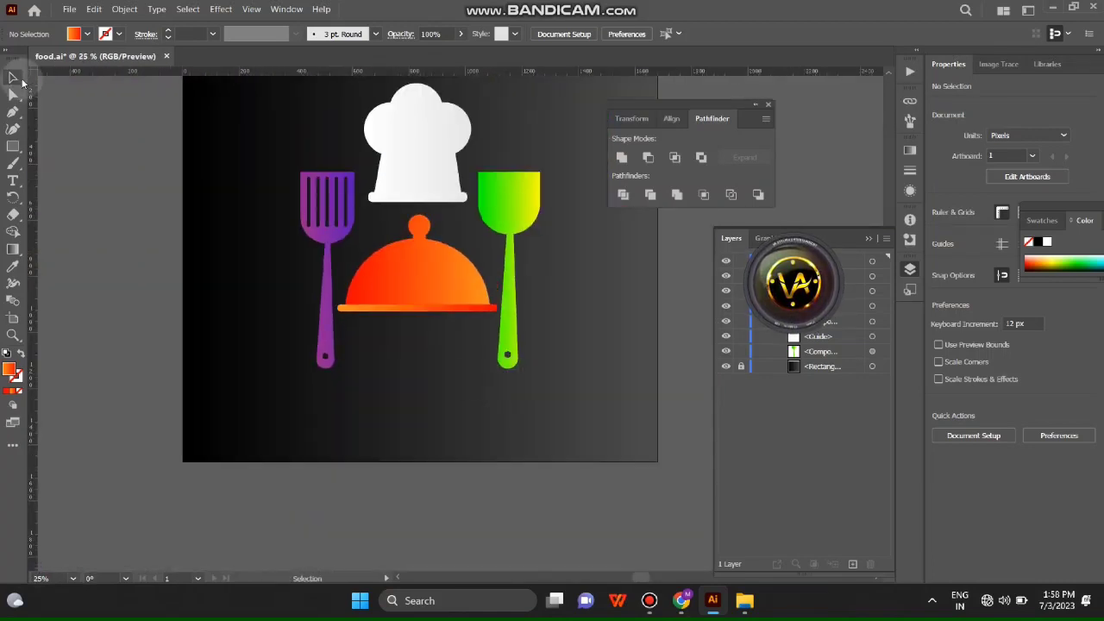
Step: Try shifting the green spatula right, then undo the move
left_click_drag(508, 233, 505, 247)
key("ctrl+z")
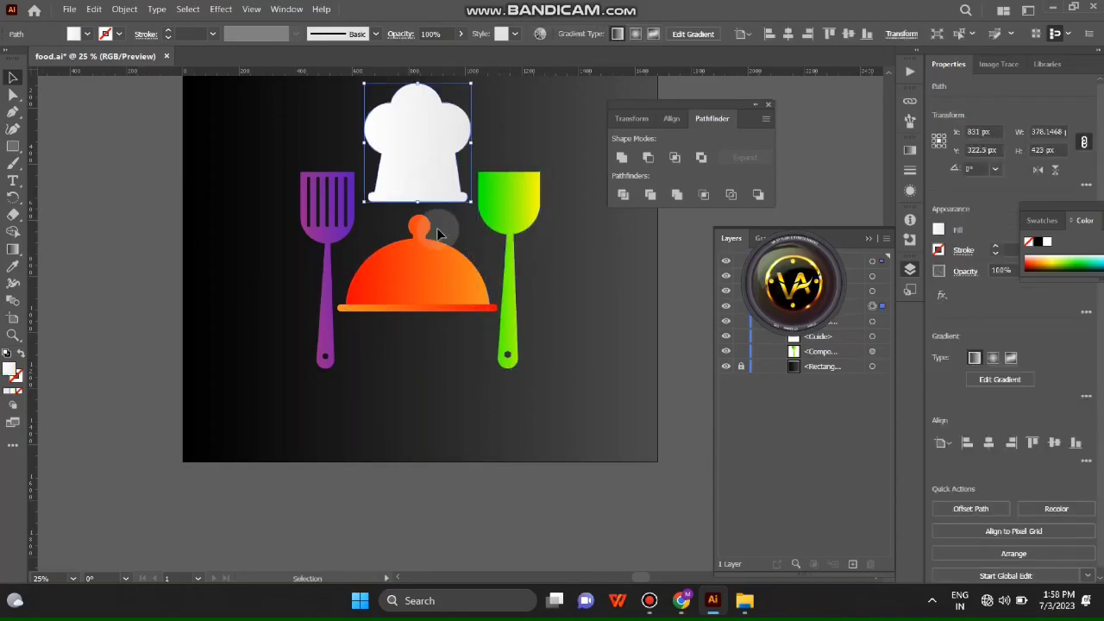
scroll(407, 414, "up", 1)
Step: Add a 'Restaurant' text line below the dome, scaled to about 68.88 pt
left_click(13, 180)
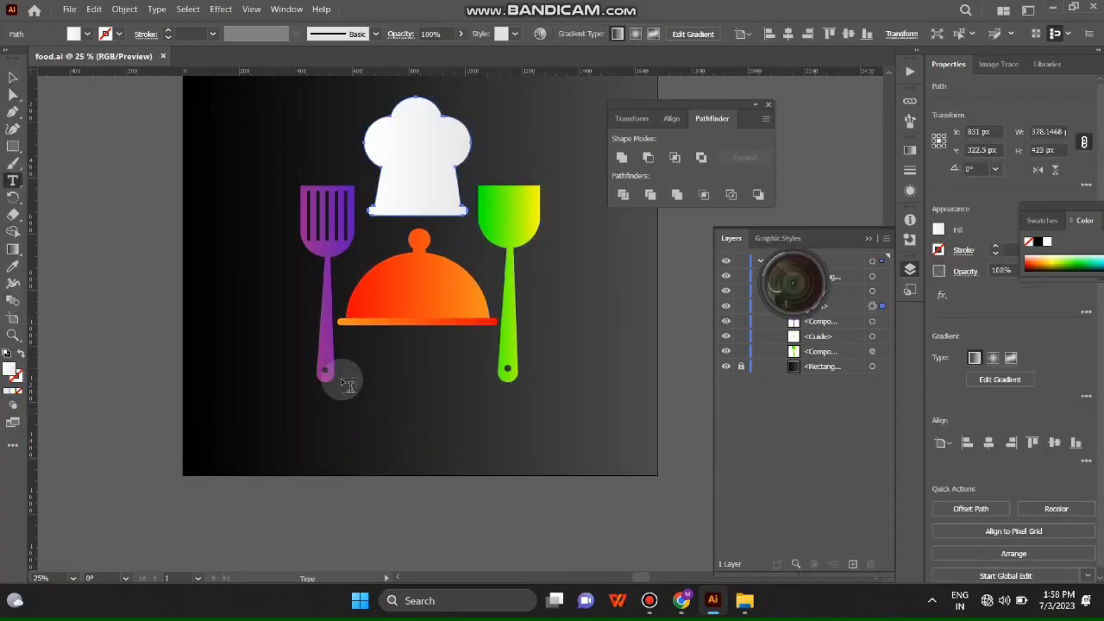
left_click(343, 377)
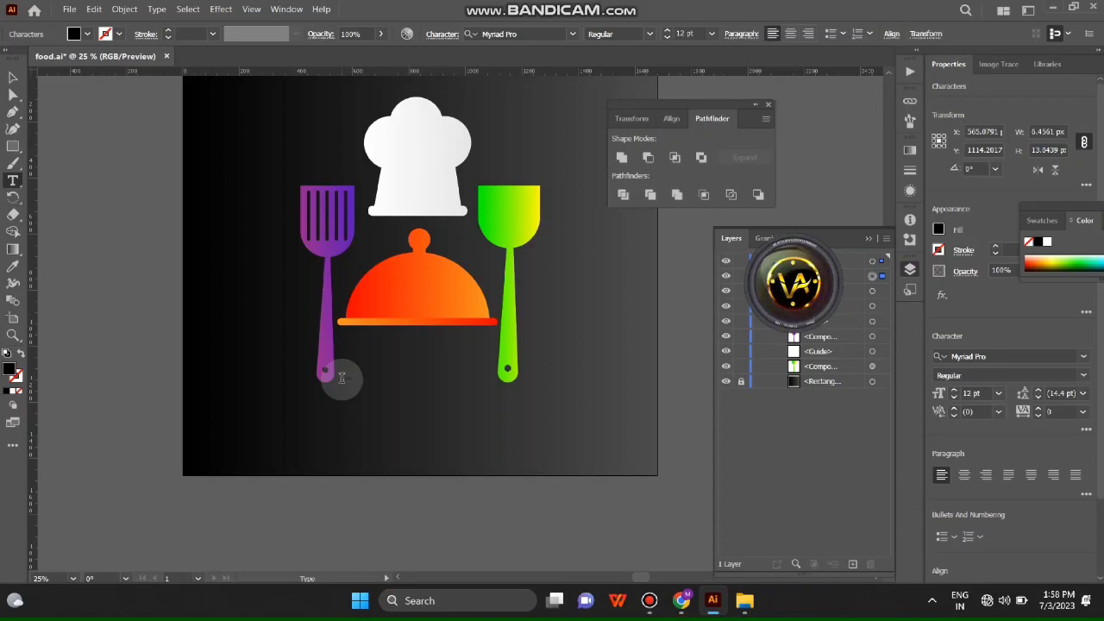
key("Escape")
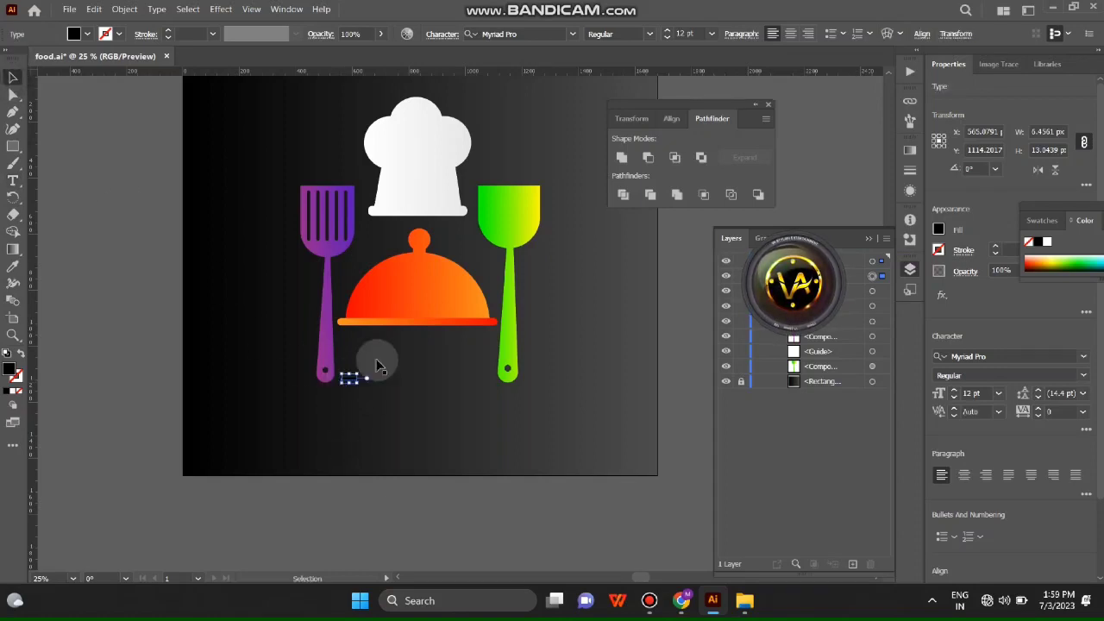
left_click_drag(358, 386, 423, 363)
double_click(410, 355)
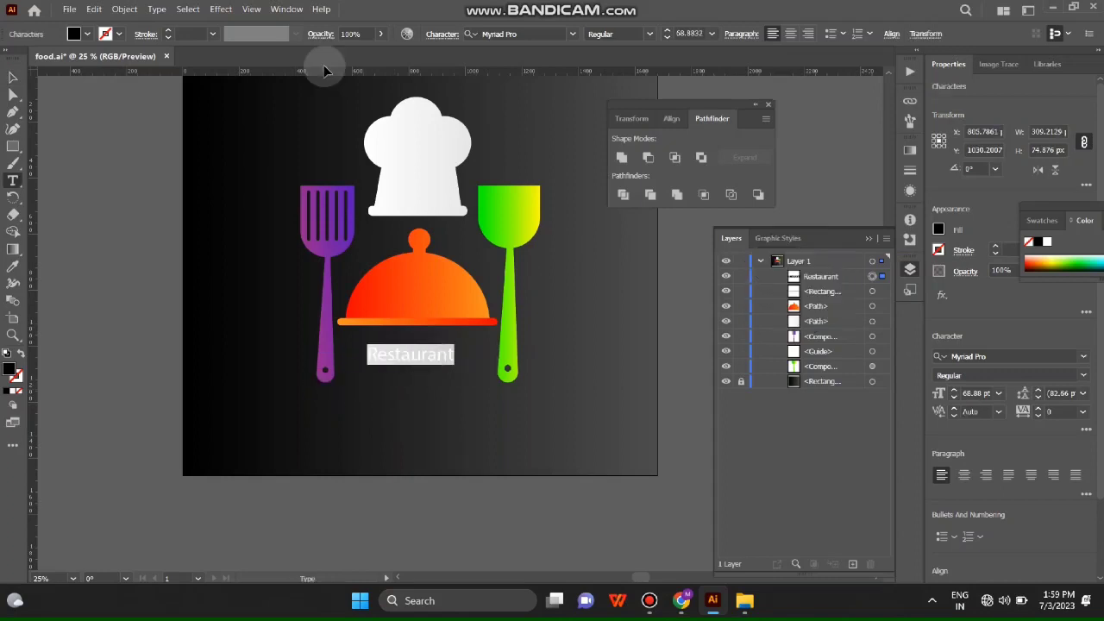
left_click(287, 8)
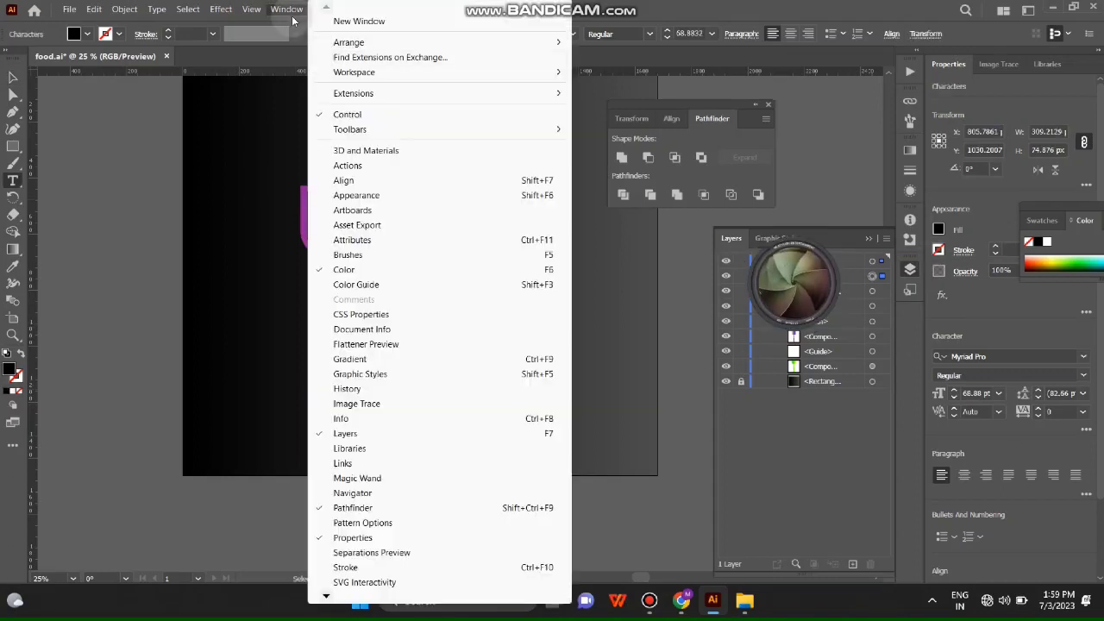
Step: Give the Restaurant text a gradient fill from the Appearance panel
left_click(345, 195)
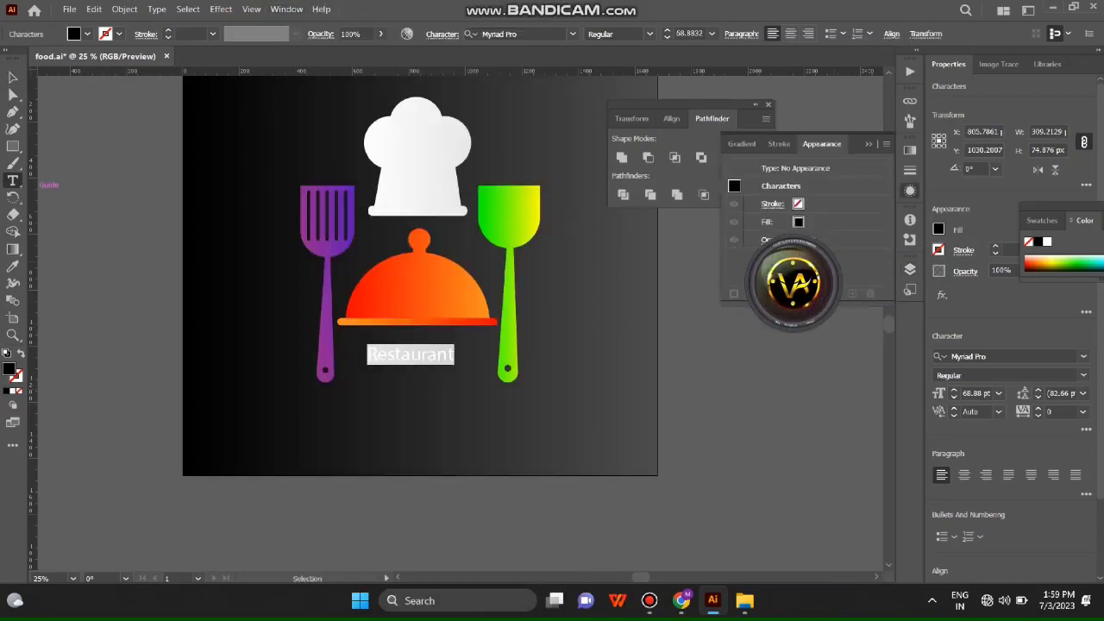
right_click(780, 244)
left_click(765, 217)
left_click(11, 79)
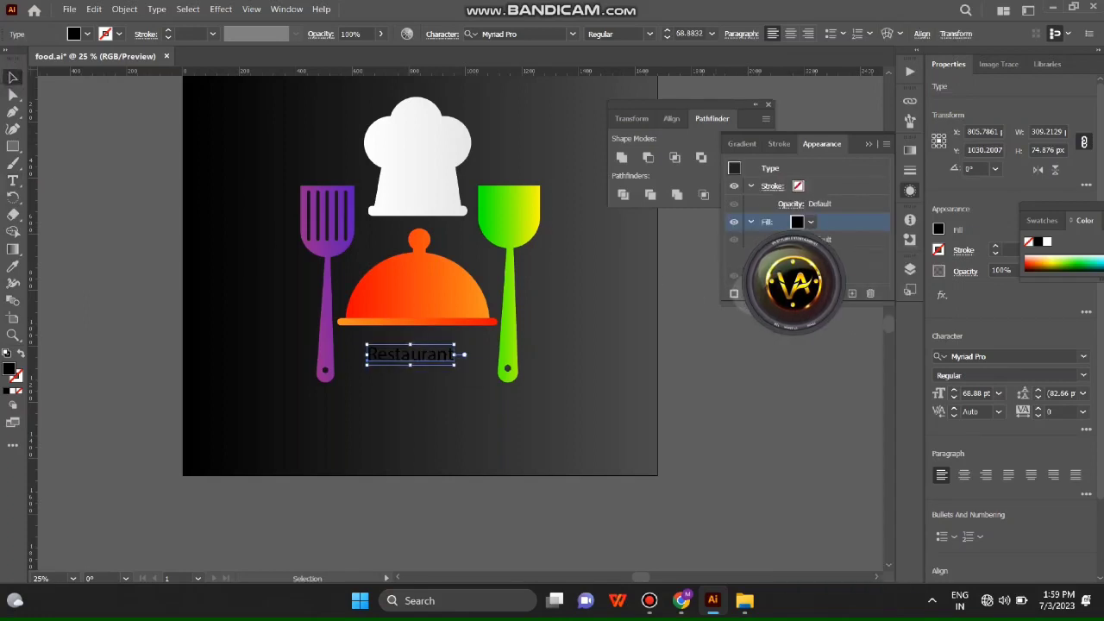
left_click(802, 223)
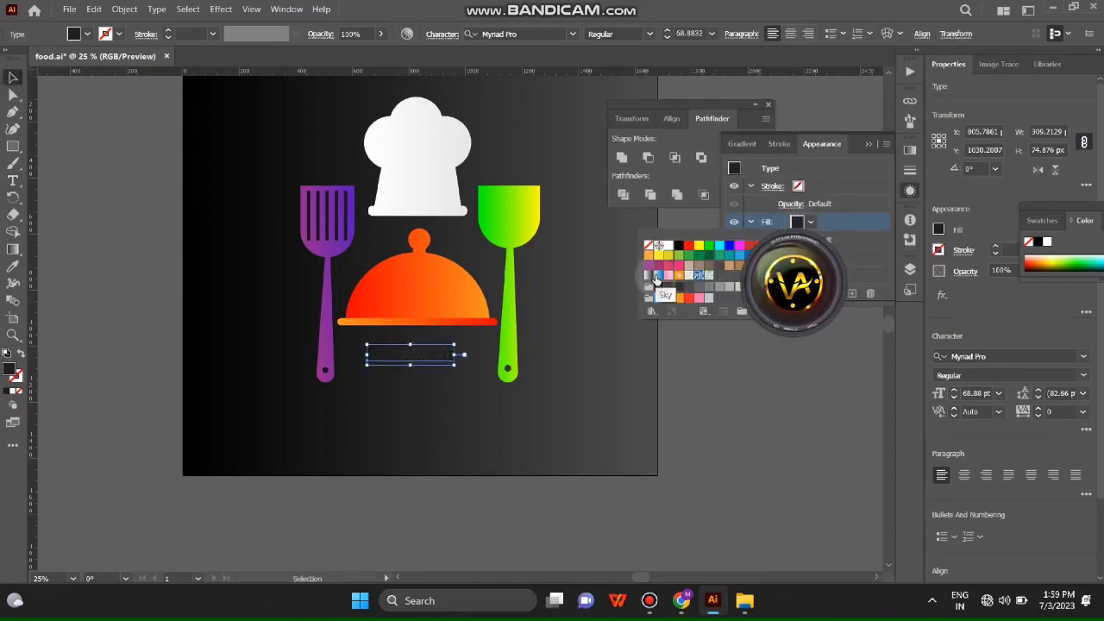
left_click(658, 275)
Step: Set the text gradient to run from light cyan to dark blue
left_click(19, 250)
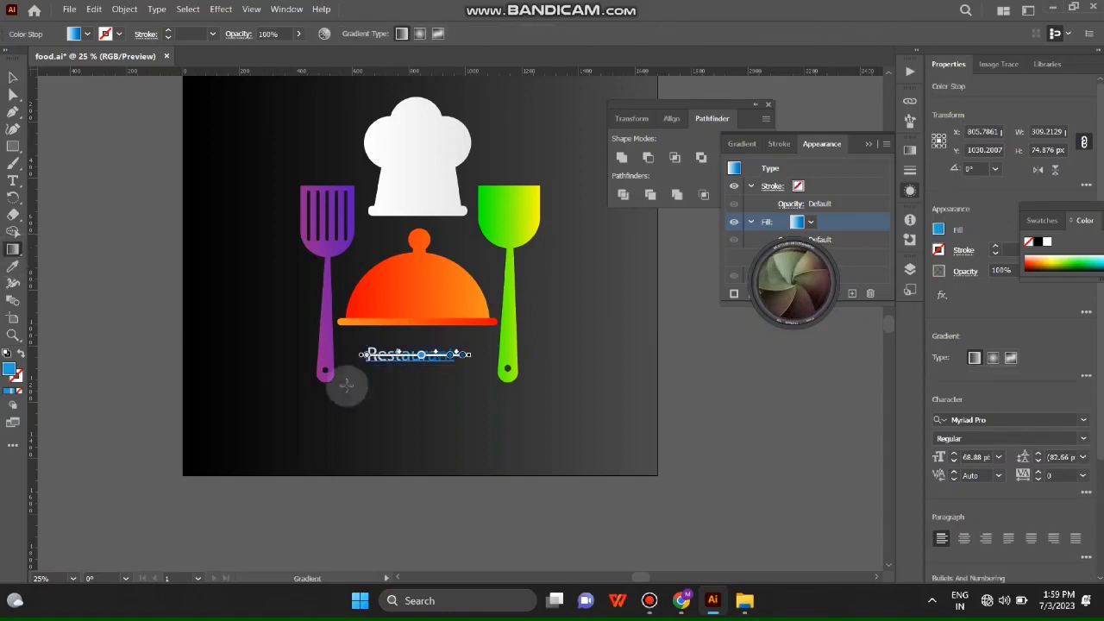
scroll(374, 369, "up", 3)
left_click(336, 320)
double_click(338, 320)
left_click(222, 361)
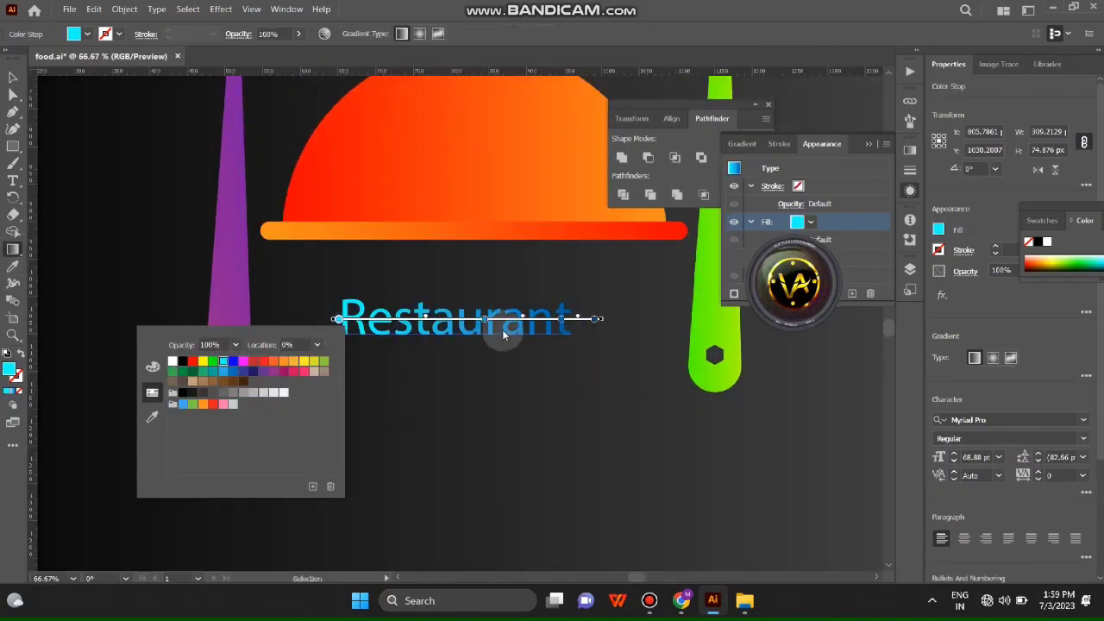
double_click(597, 319)
left_click(13, 77)
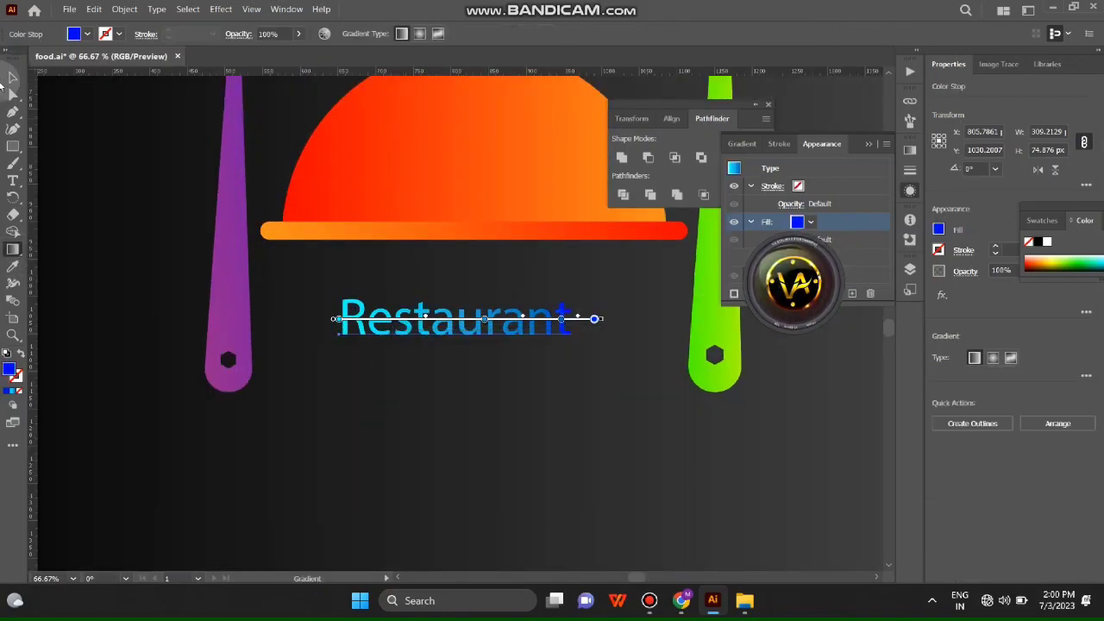
double_click(397, 321)
Step: Set Restaurant in Cherry and Kisses Personal Use, enlarged to about 114 pt under the dome
left_click(572, 33)
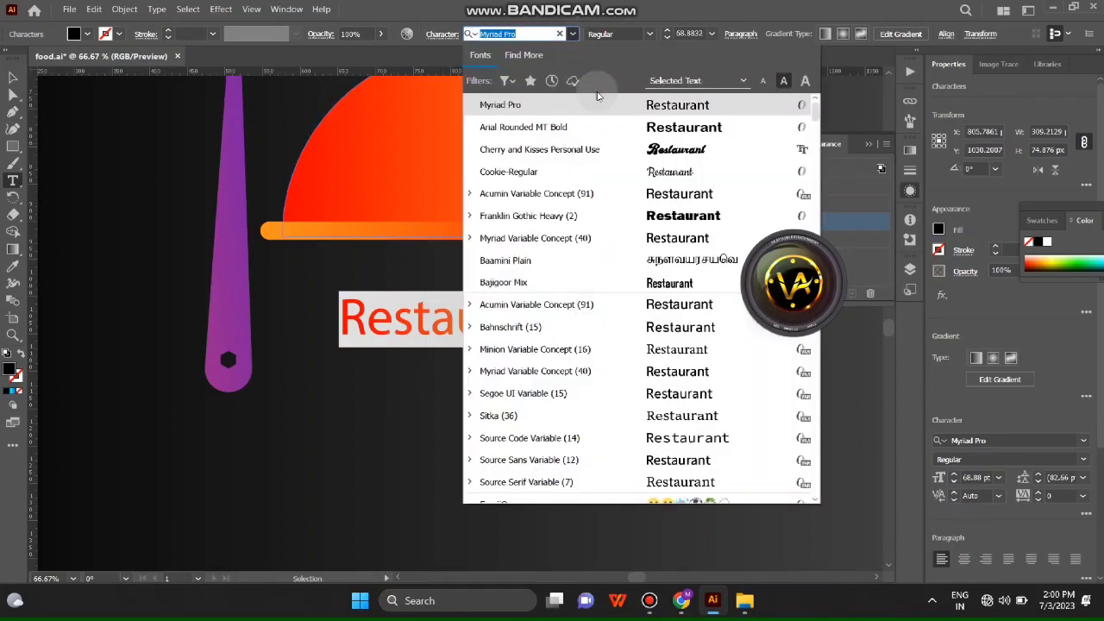
left_click(552, 147)
key("Escape")
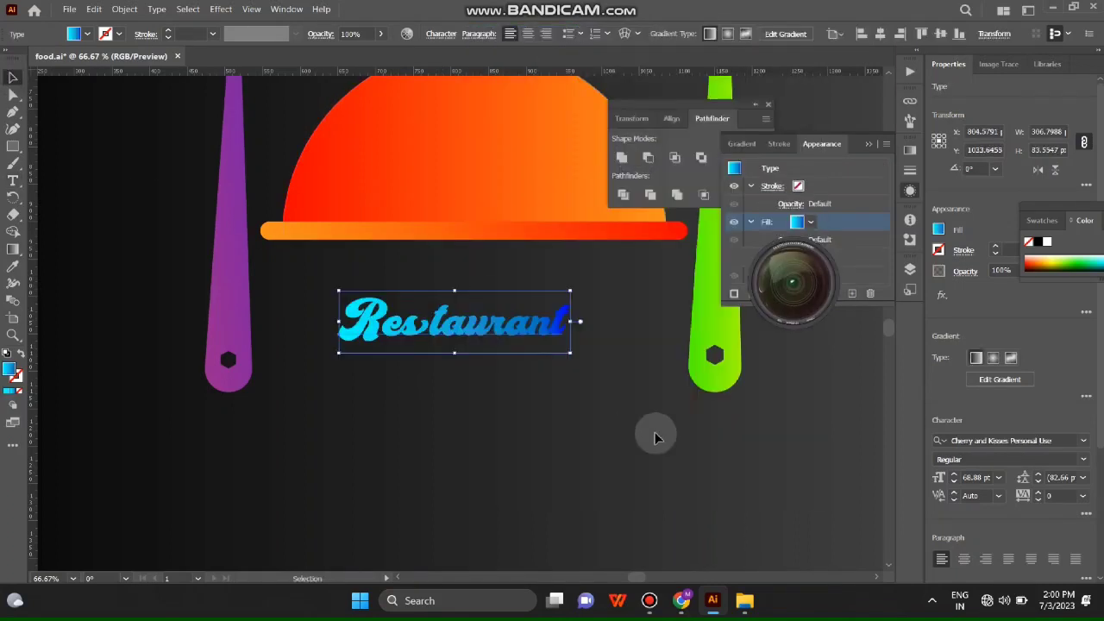
mouse_move(577, 350)
left_mouse_down()
mouse_move(604, 367)
mouse_move(602, 325)
left_mouse_up()
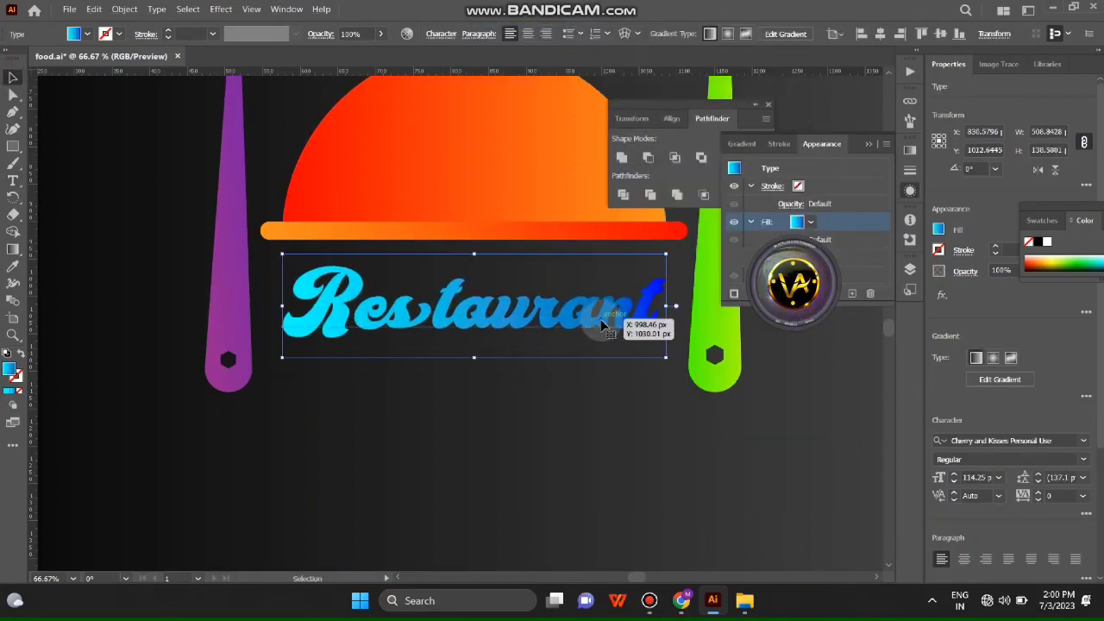
key("ctrl+minus")
key("ctrl+minus")
key("ctrl+minus")
left_click(759, 390)
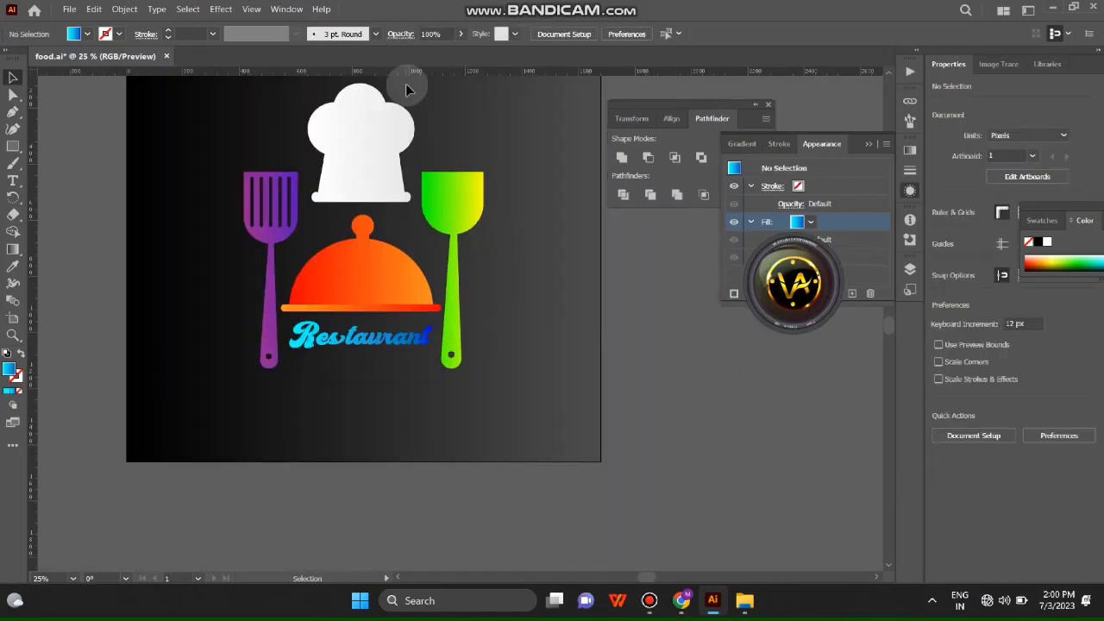
Step: Align the horizontal guide with the spatula tops and reselect the Restaurant text
scroll(310, 258, "up", 2)
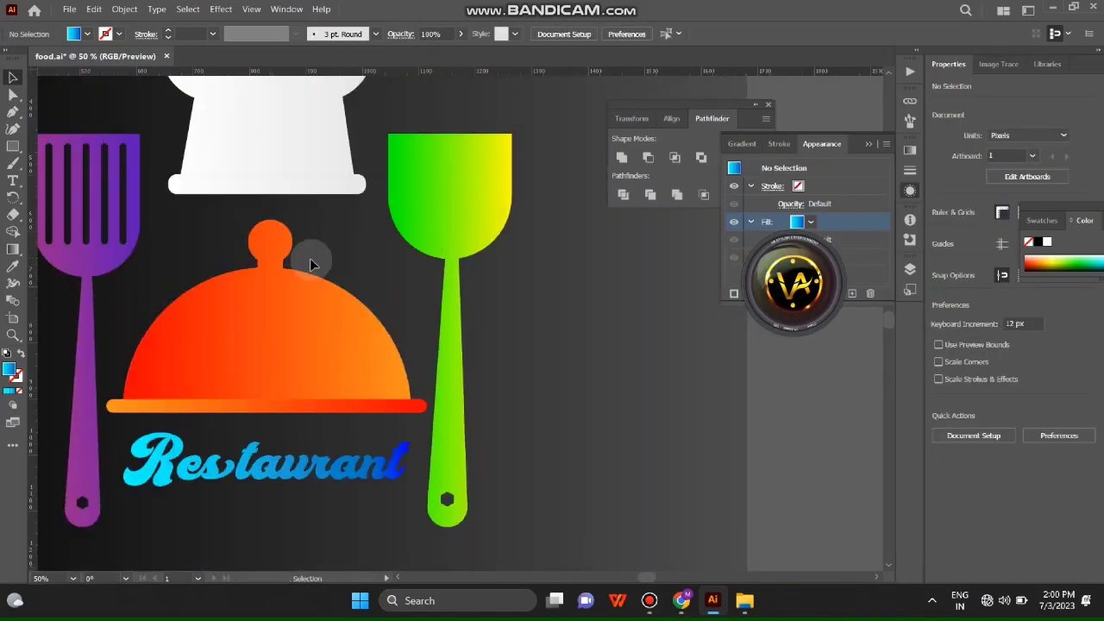
left_click_drag(462, 197, 469, 216)
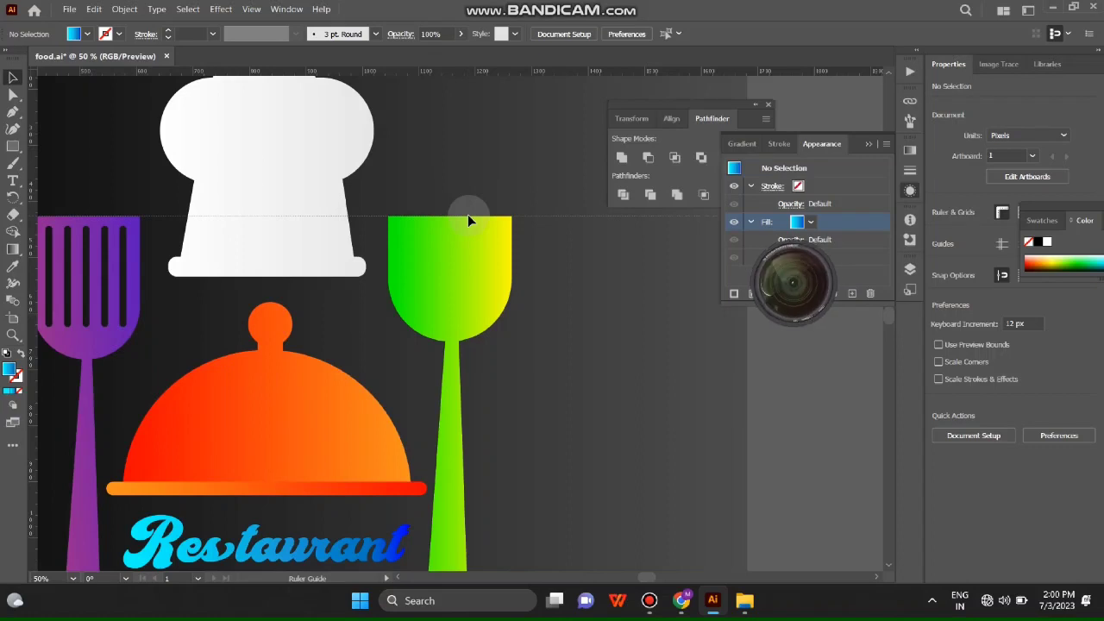
left_click(454, 250)
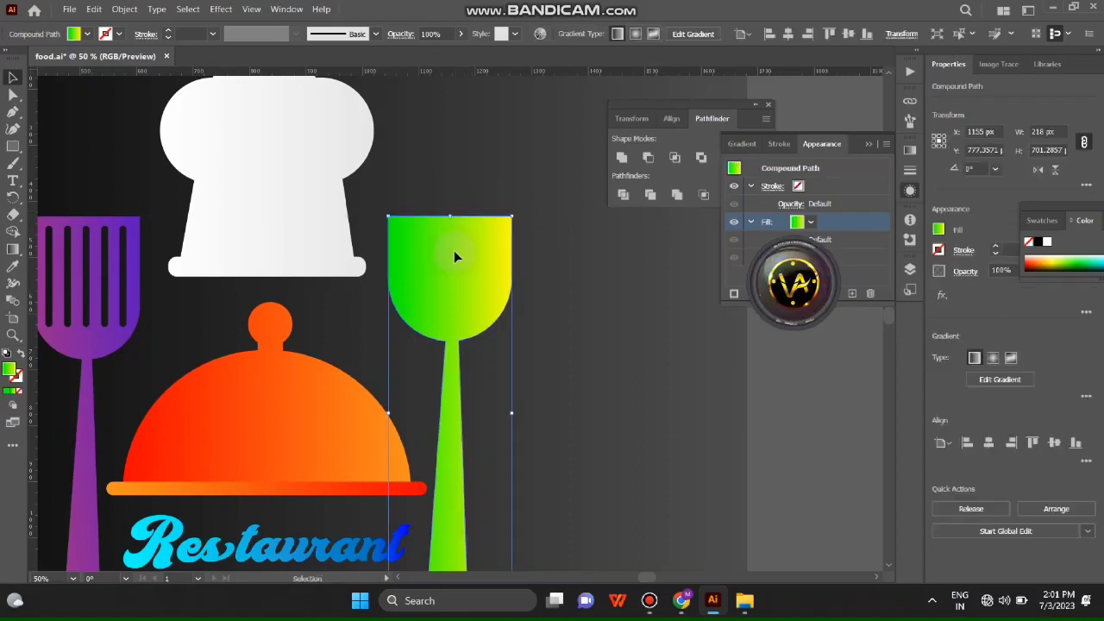
key("ctrl+shift+a")
key("ctrl+minus")
key("ctrl+minus")
key("ctrl+minus")
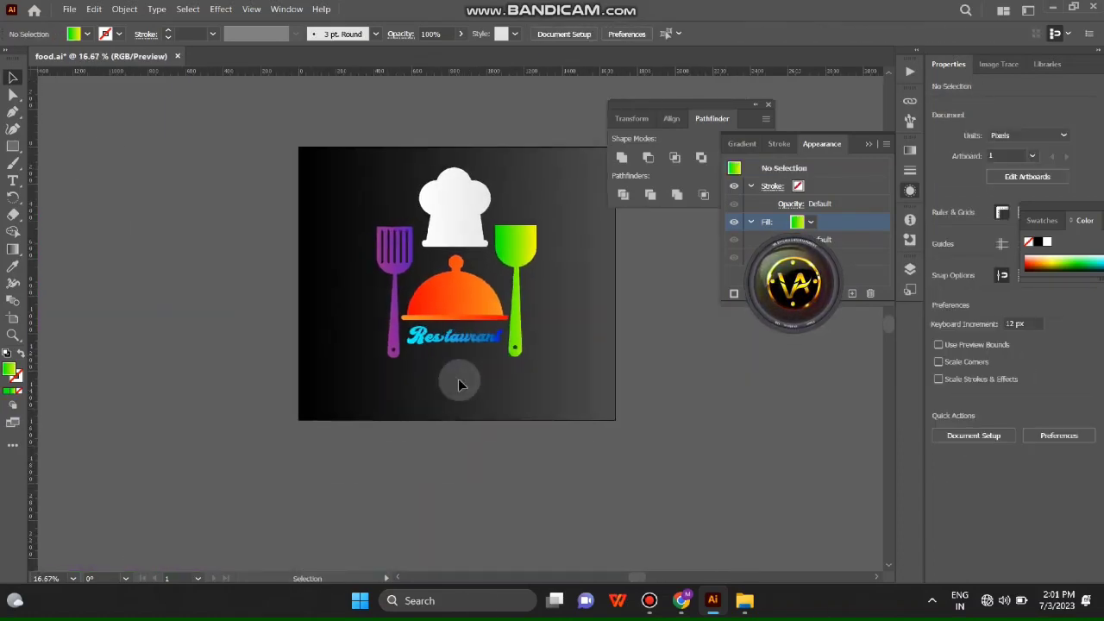
key("ctrl+plus")
key("ctrl+plus")
key("ctrl+plus")
left_click(445, 390)
double_click(435, 393)
Step: Switch the Restaurant text to the Amigos font and nudge it down-right
left_click_drag(277, 372, 756, 380)
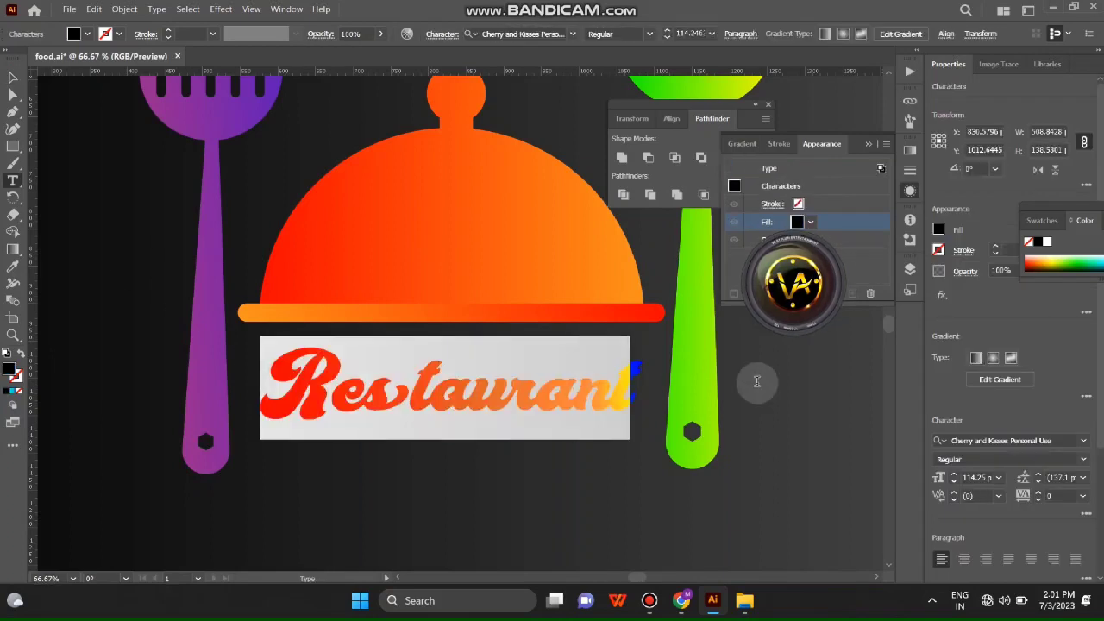
left_click(572, 34)
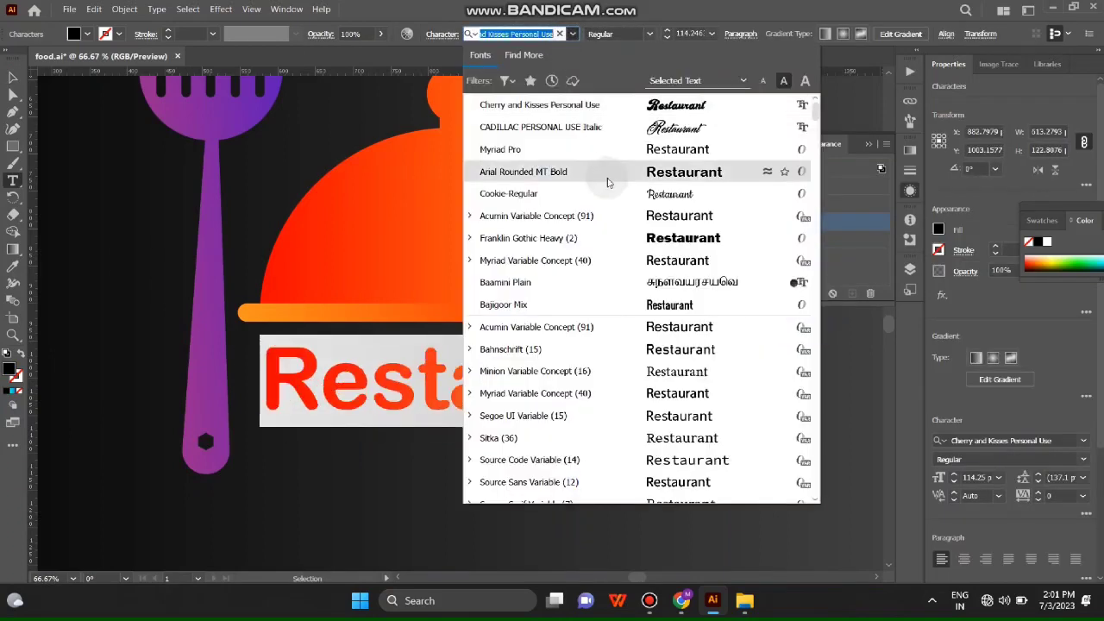
scroll(686, 421, "down", 4)
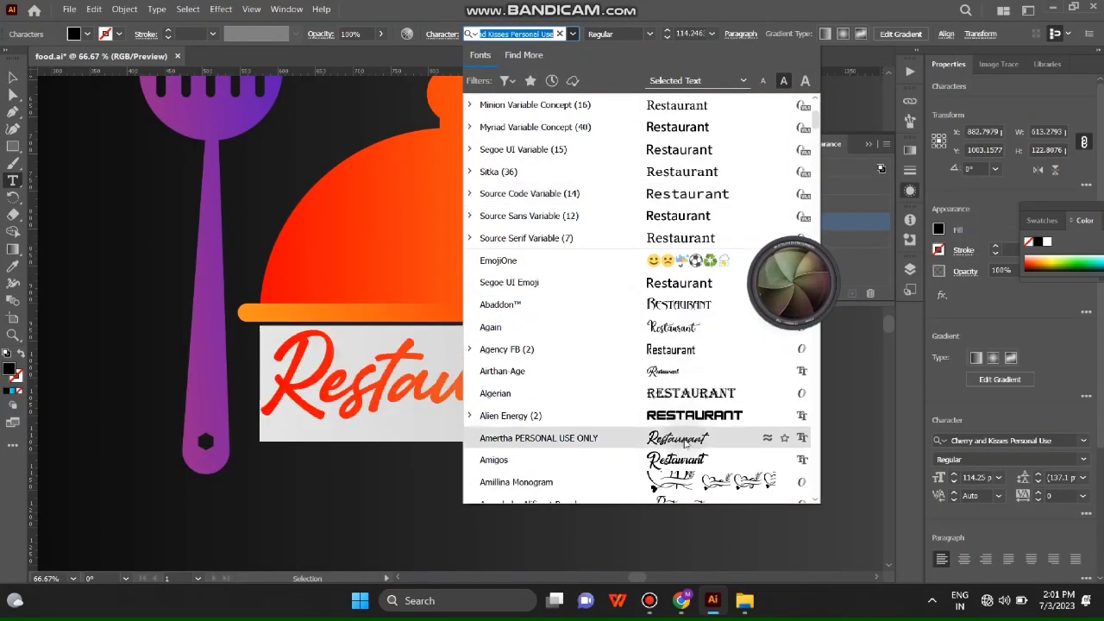
left_click(552, 460)
key("Escape")
left_click_drag(552, 396, 565, 406)
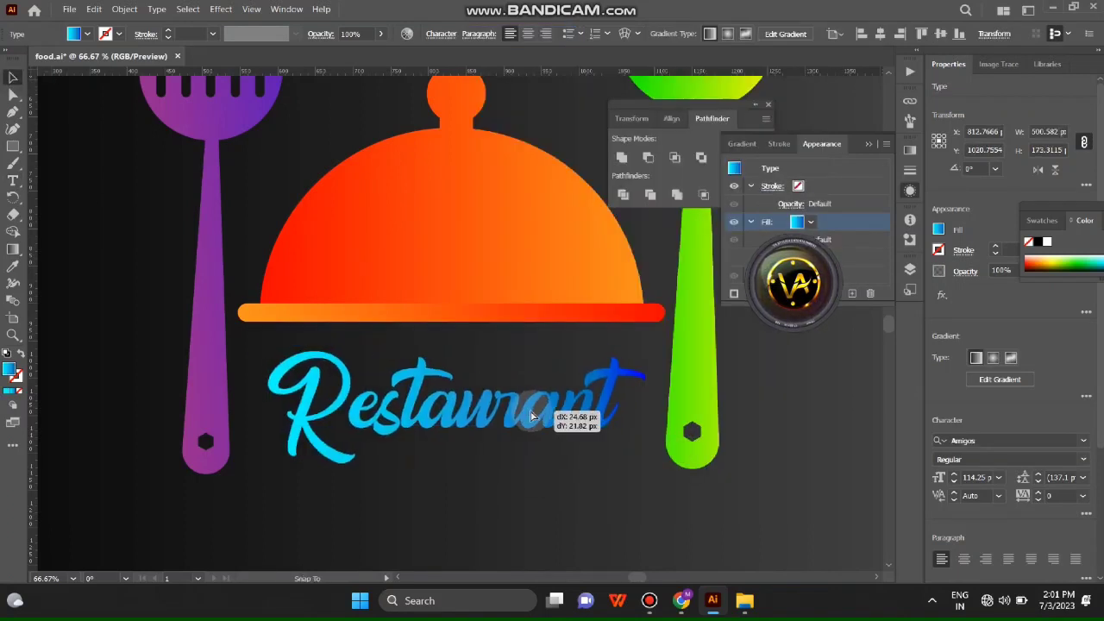
key("ctrl+minus")
key("ctrl+minus")
key("ctrl+minus")
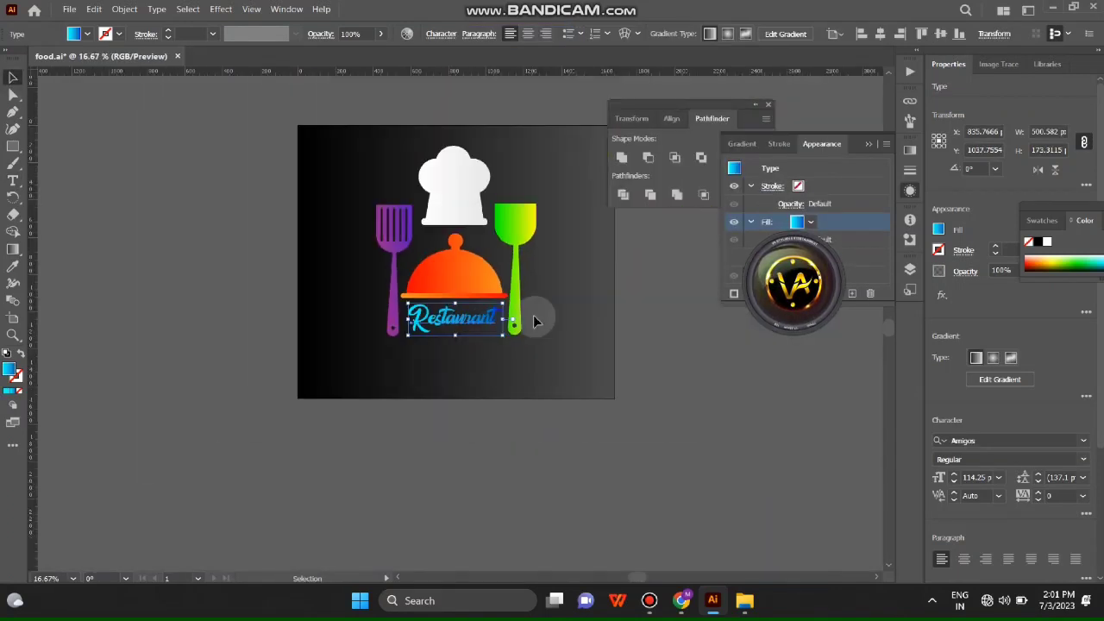
left_click(634, 466)
Step: Settle the Restaurant text just below the dome and check the logo layout
key("ctrl+plus")
key("ctrl+plus")
key("ctrl+plus")
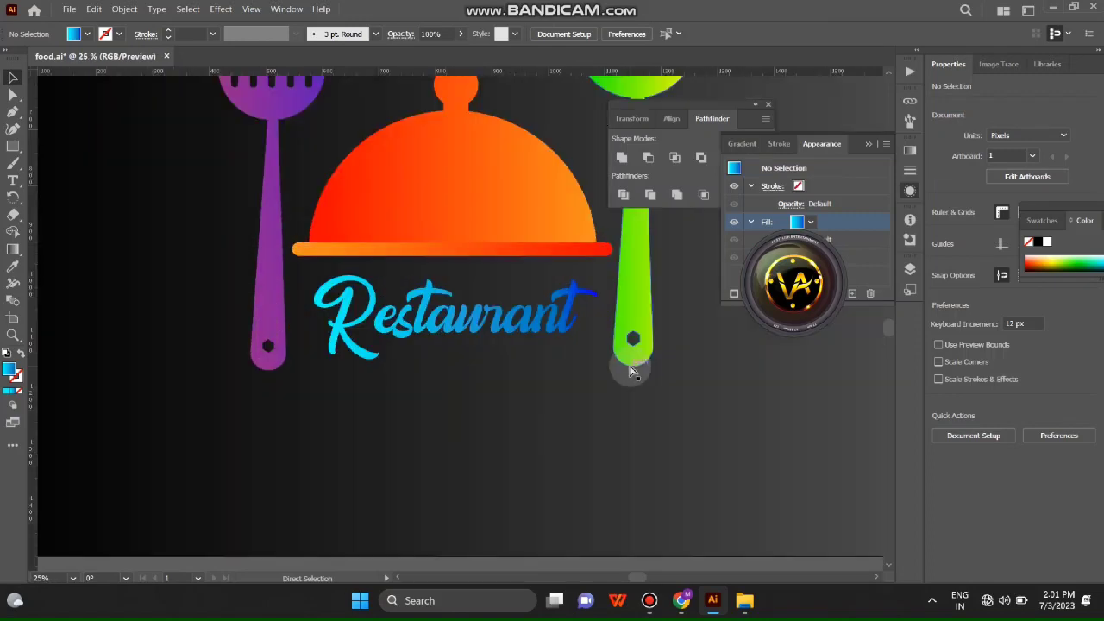
scroll(483, 350, "up", 3)
left_click(406, 419)
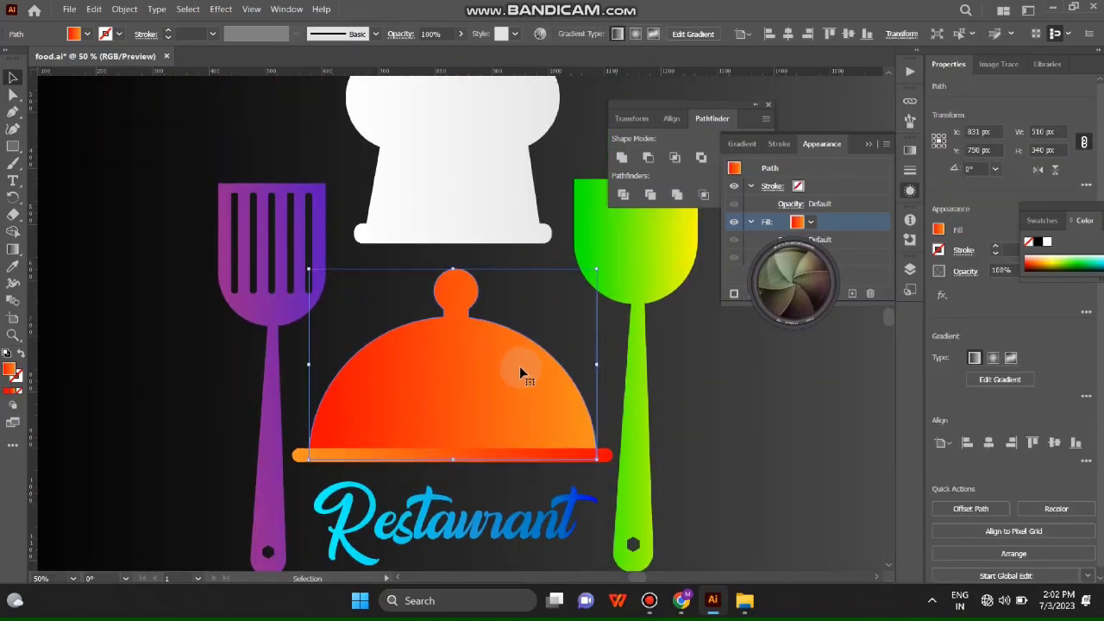
key("ctrl+minus")
key("ctrl+minus")
key("ctrl+minus")
left_click(665, 402)
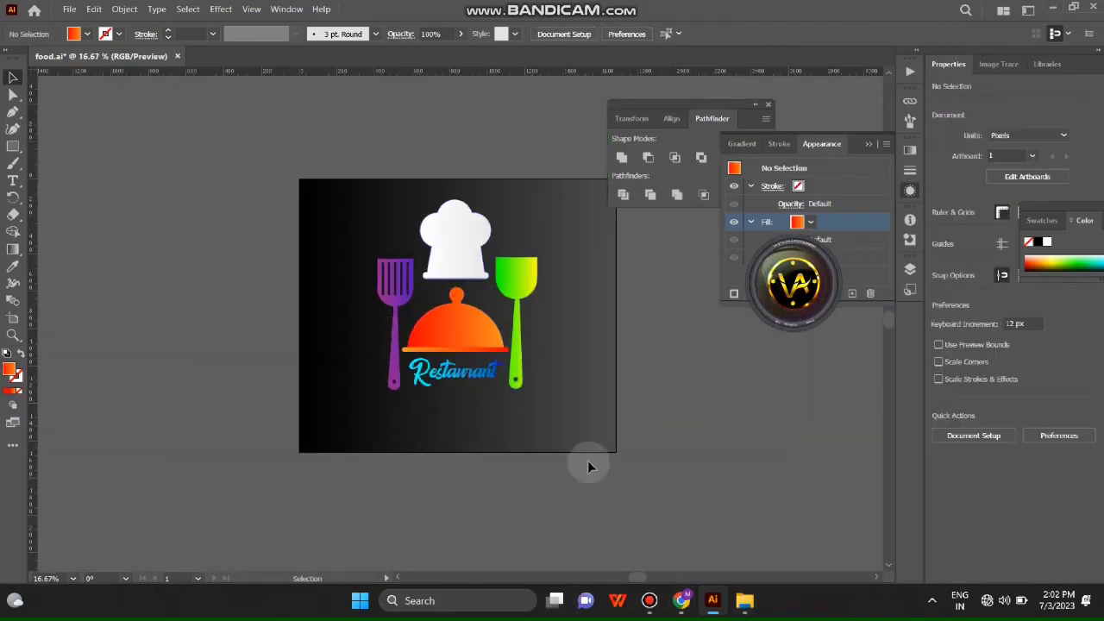
left_click_drag(449, 373, 450, 379)
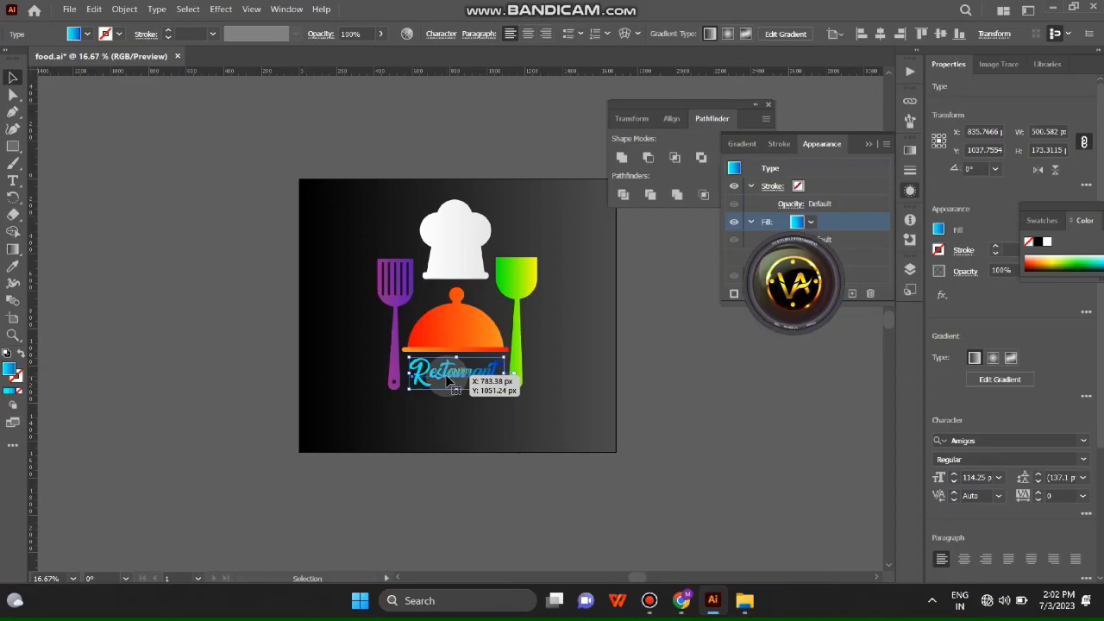
scroll(115, 184, "up", 1)
left_click(638, 368)
left_click(427, 338)
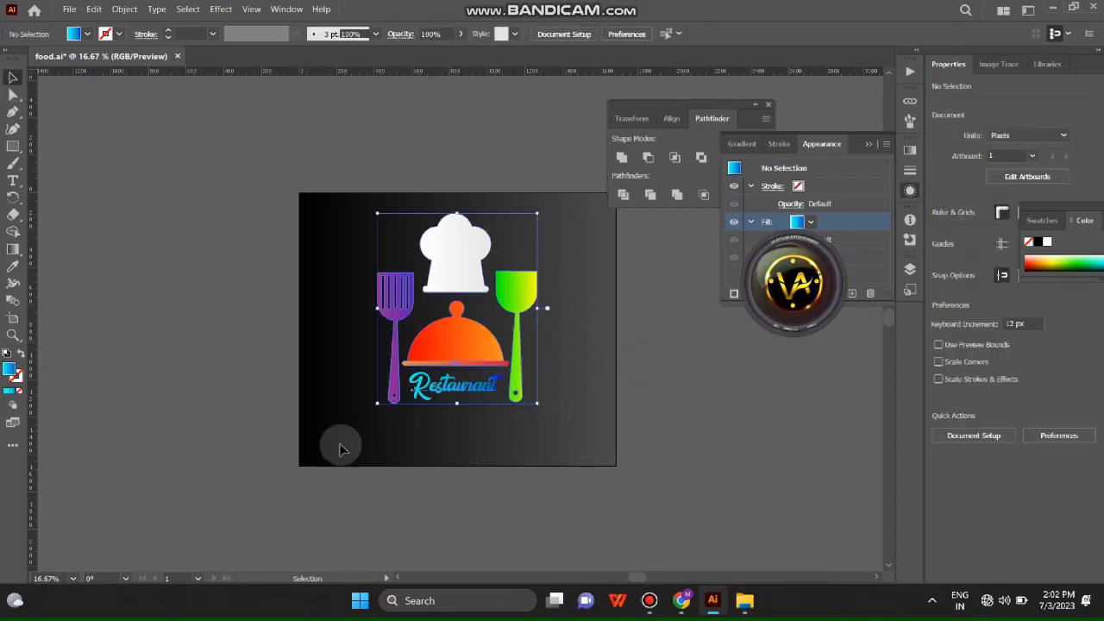
left_click(601, 362)
left_click(910, 269)
left_click(726, 412)
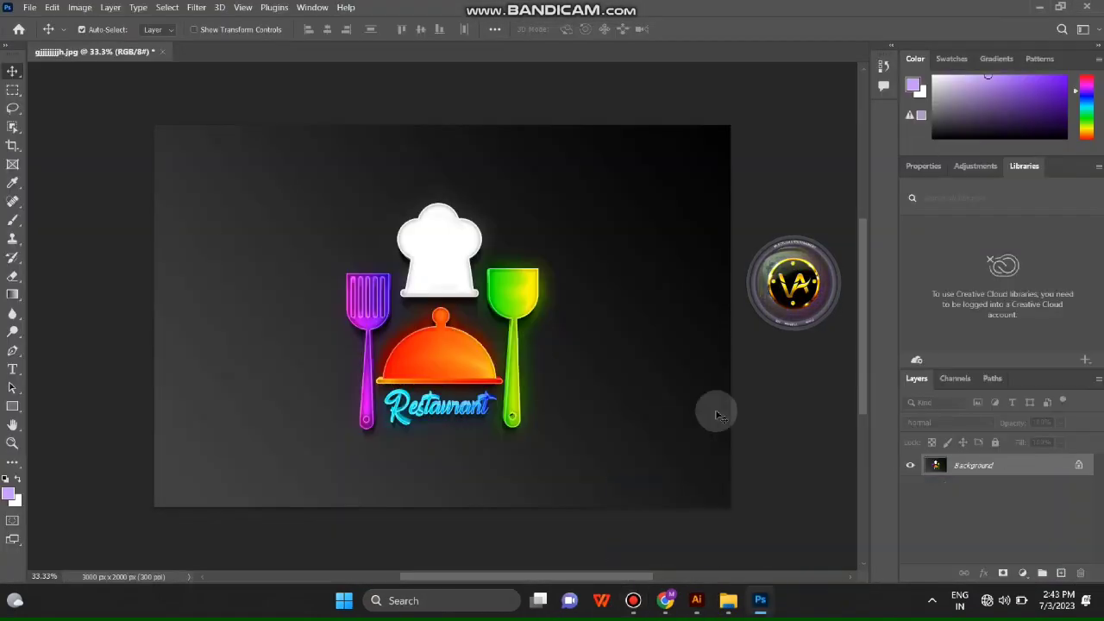
scroll(448, 471, "down", 1)
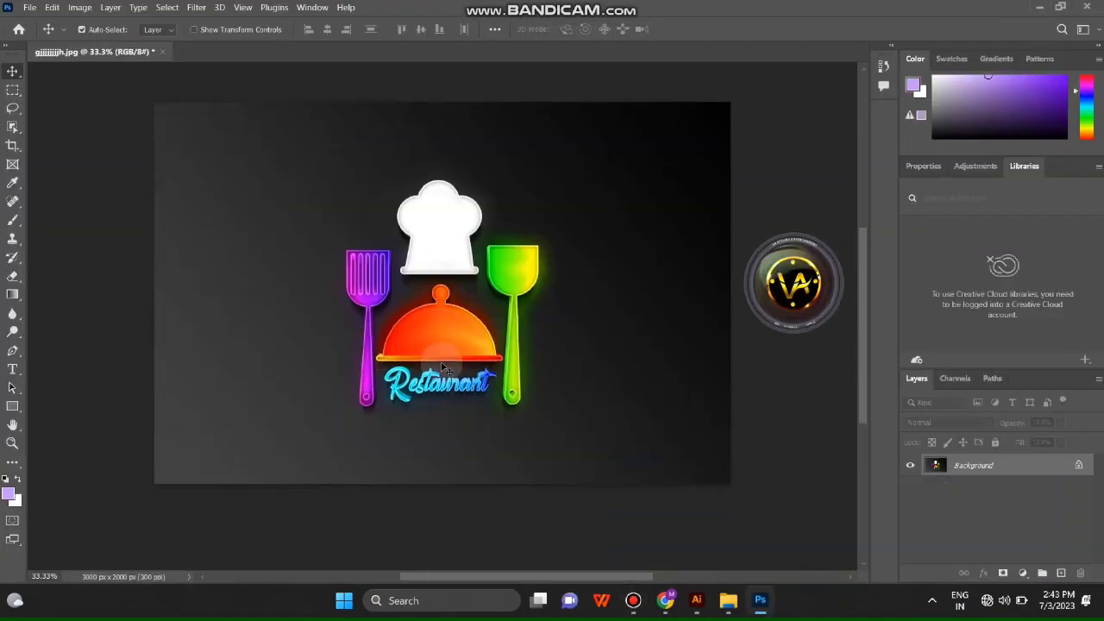
scroll(451, 374, "up", 3)
key("ctrl+o")
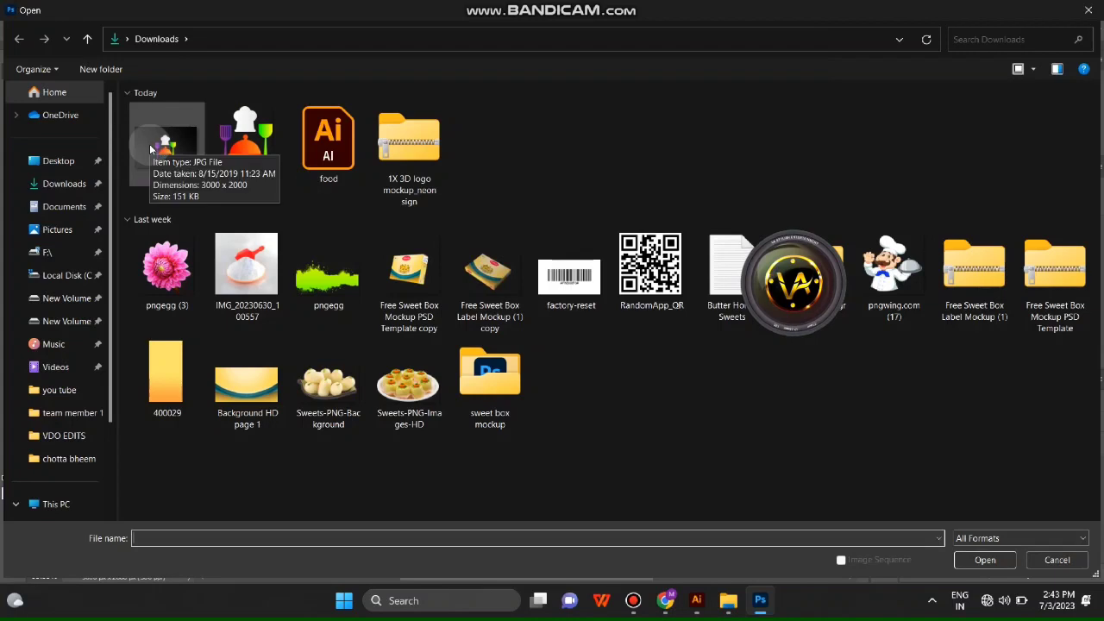
key("Escape")
left_click(30, 7)
left_click(43, 39)
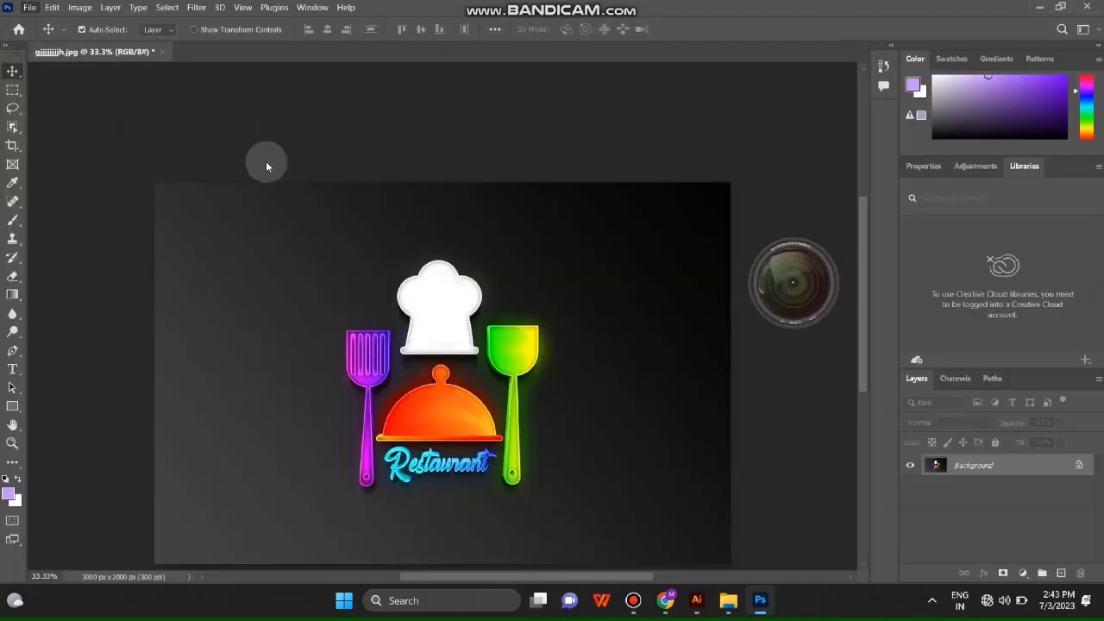